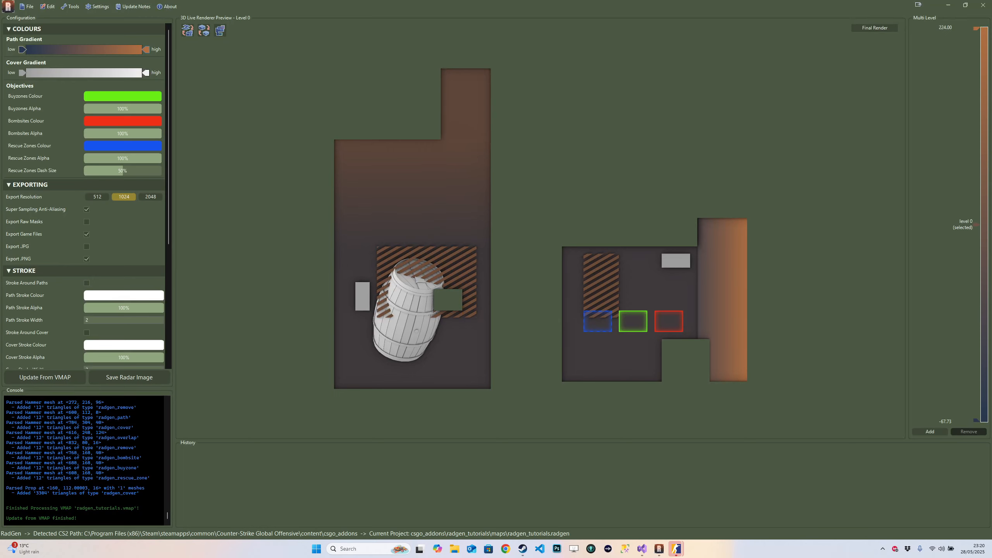
Step: Open the current project's directory to view its files, and move the folder window out of the way
click(28, 6)
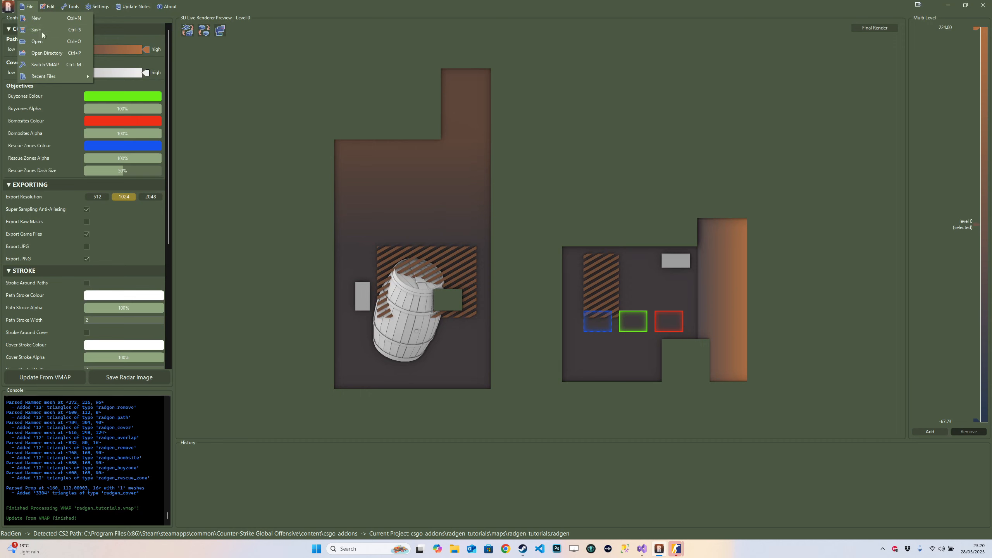
click(66, 54)
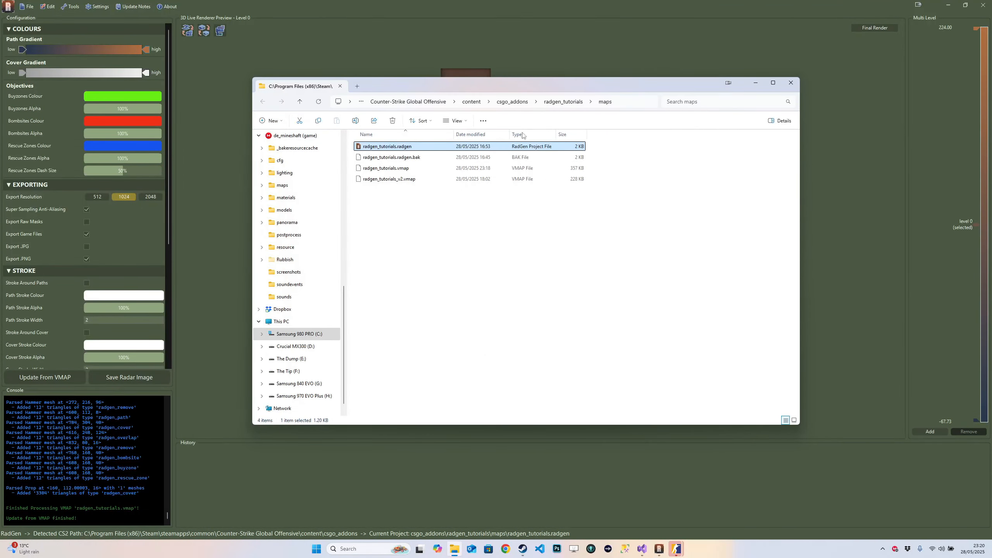
drag(479, 82, 0, 59)
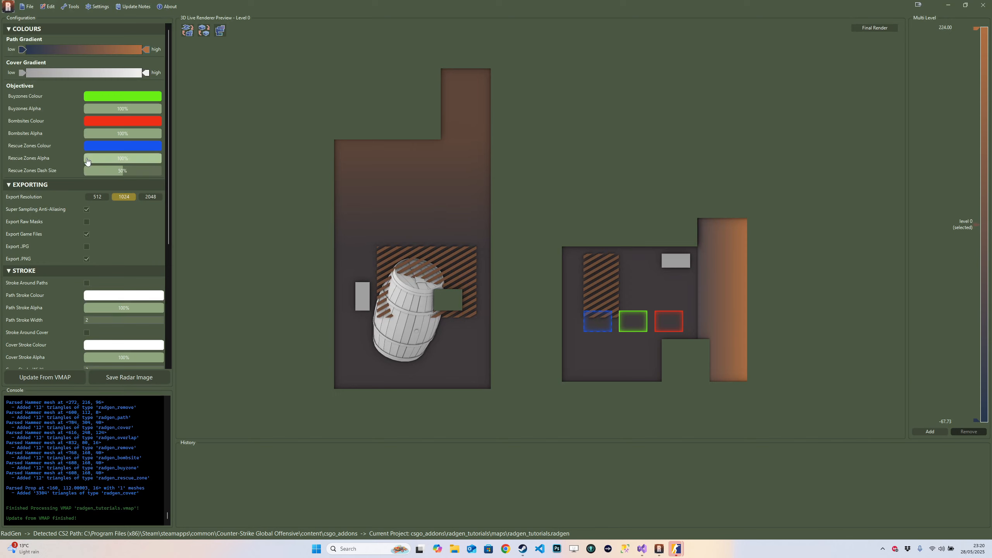
click(27, 6)
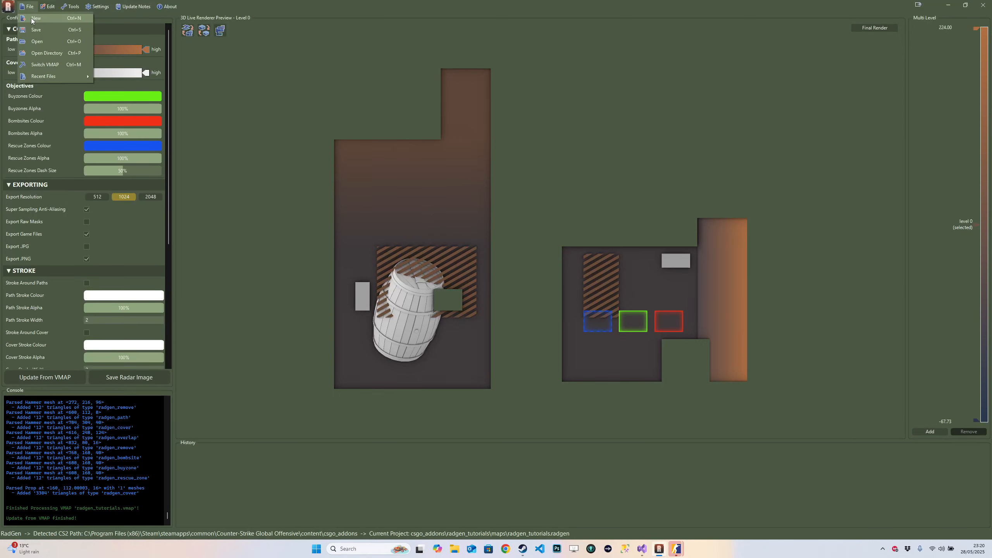
click(170, 80)
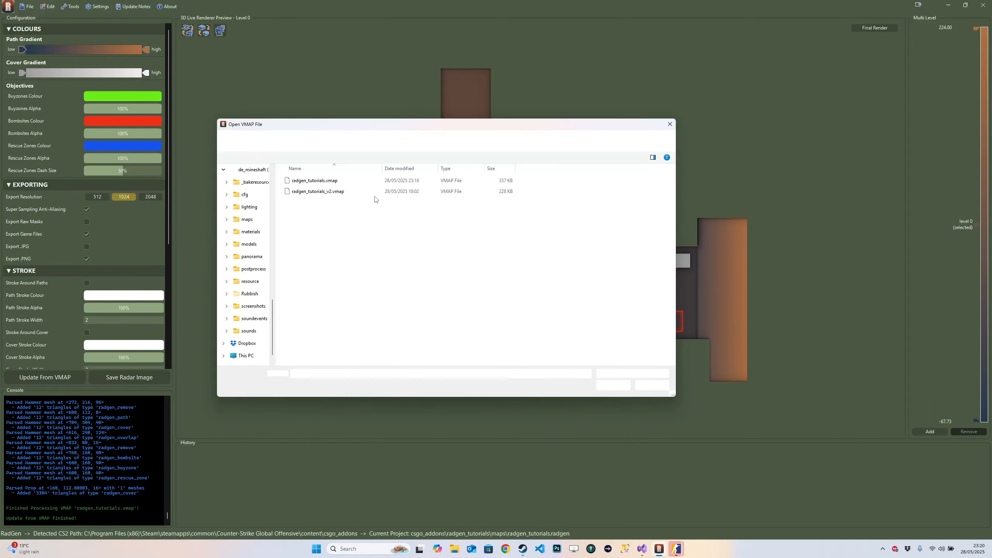
click(669, 124)
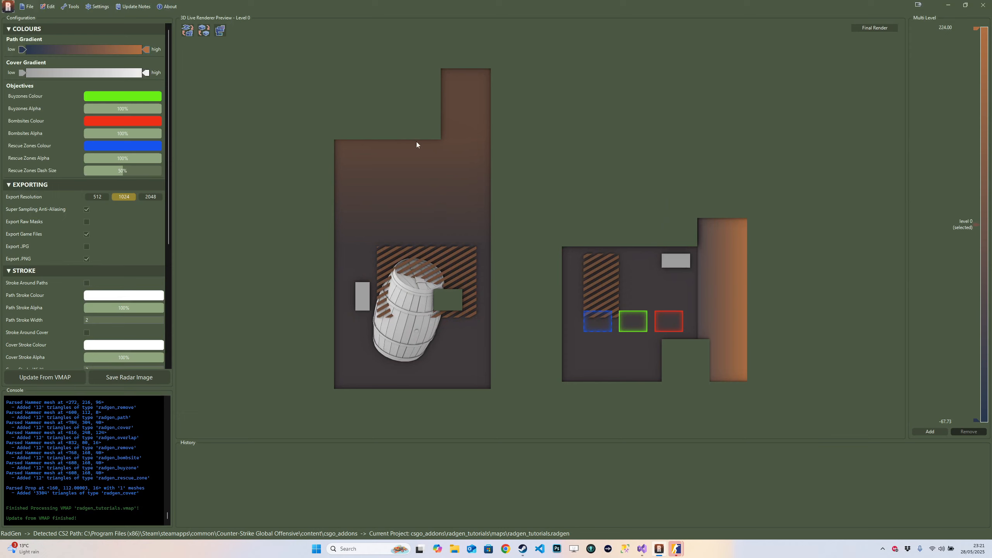
Step: Switch the project to radgen_tutorials_v2.vmap, keeping a copy for the original VMAP and saving the current changes
click(28, 7)
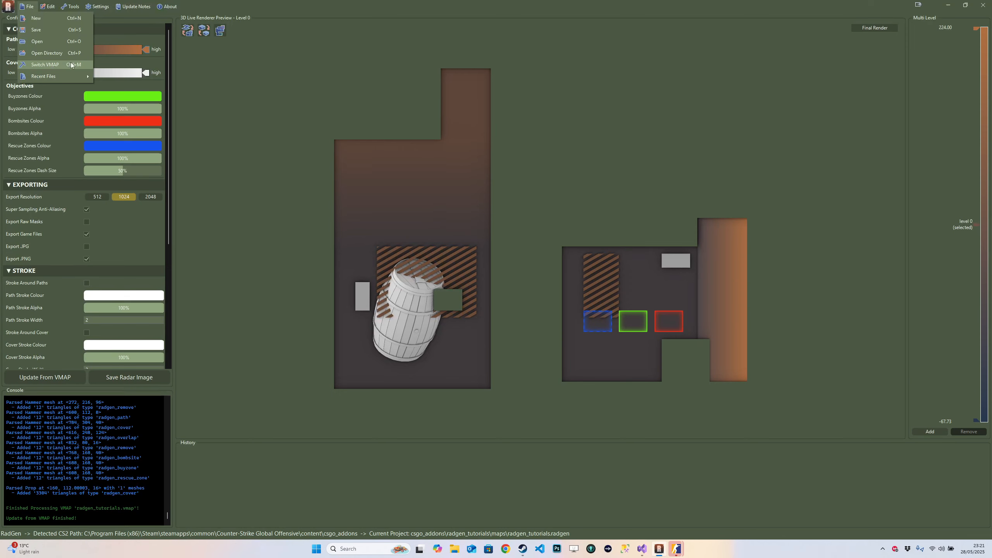
click(66, 64)
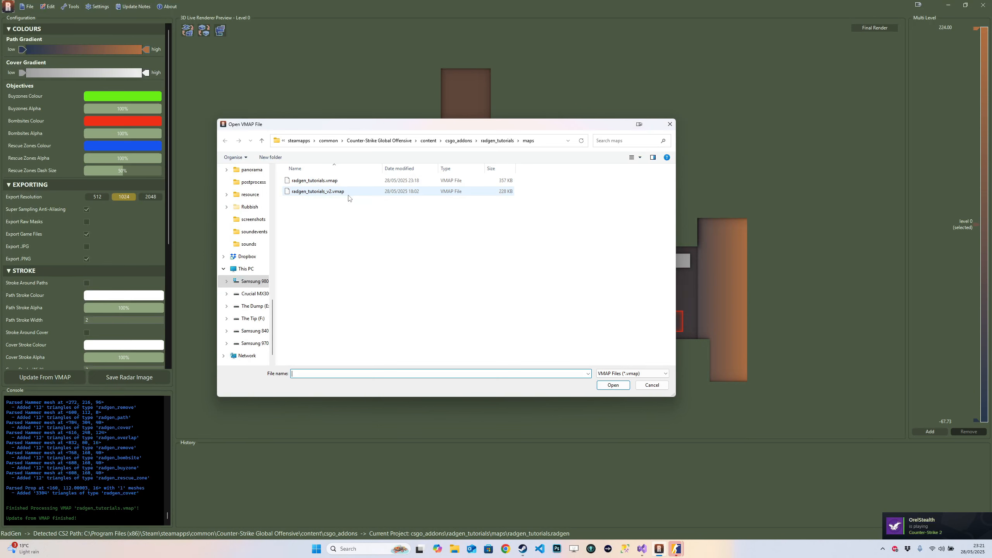
double_click(347, 191)
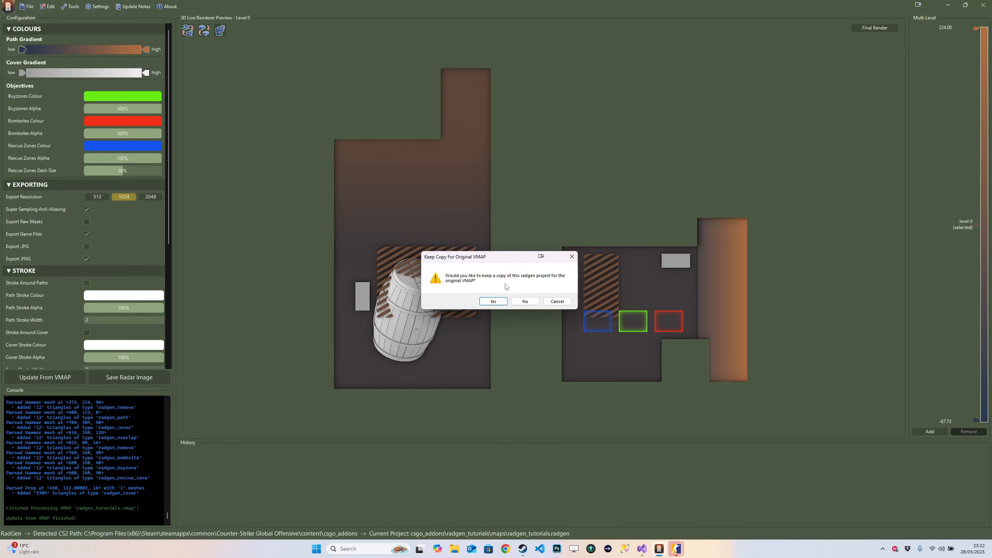
click(497, 301)
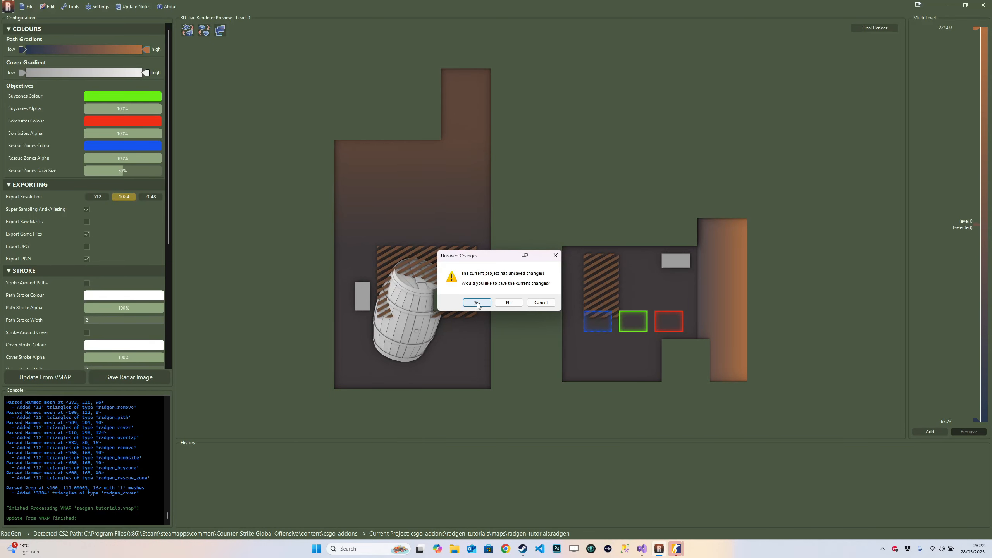
click(478, 304)
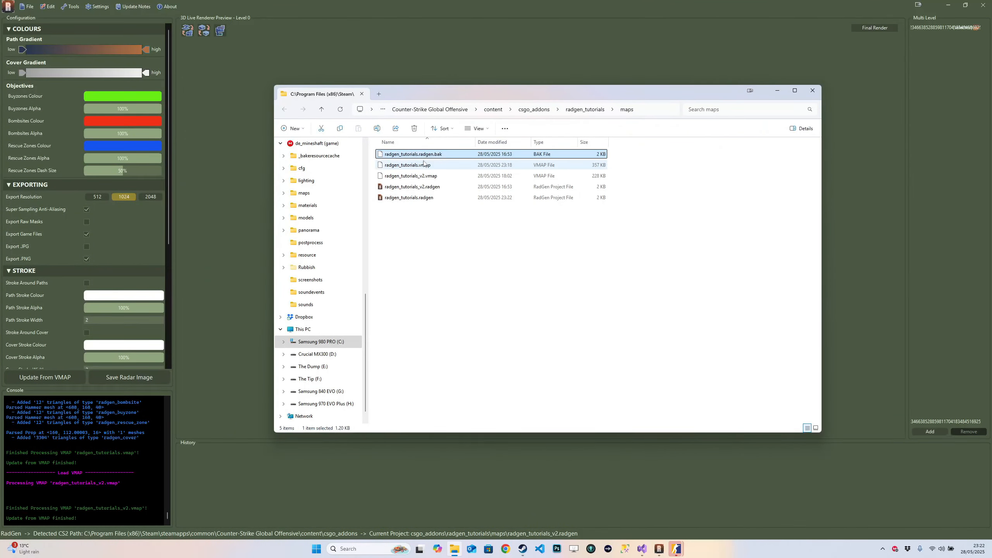
Step: Inspect the radgen_tutorials.radgen and radgen_tutorials_v2.radgen project files in the maps folder, and move the folder window away
mouse_move(425, 212)
mouse_down()
mouse_move(442, 184)
mouse_move(431, 202)
mouse_up()
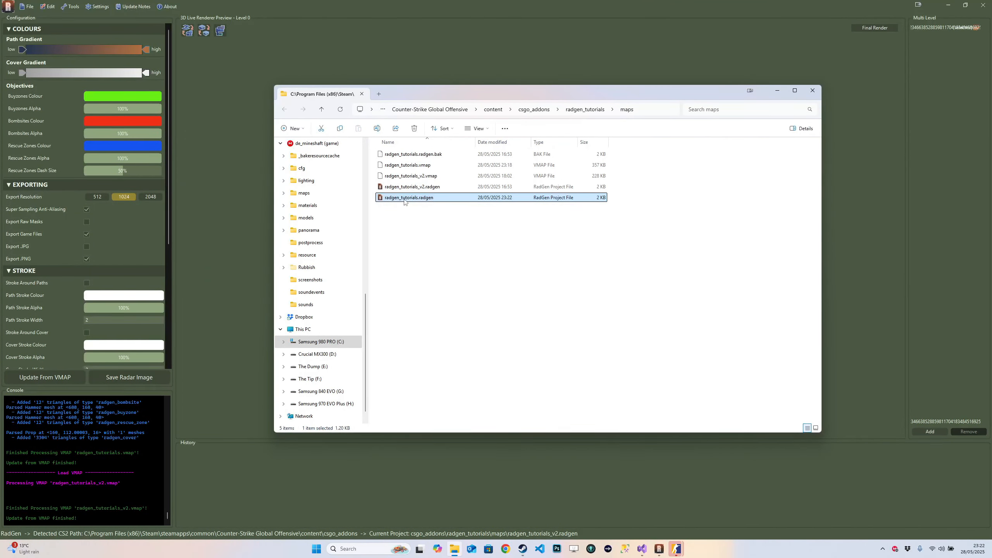
click(446, 189)
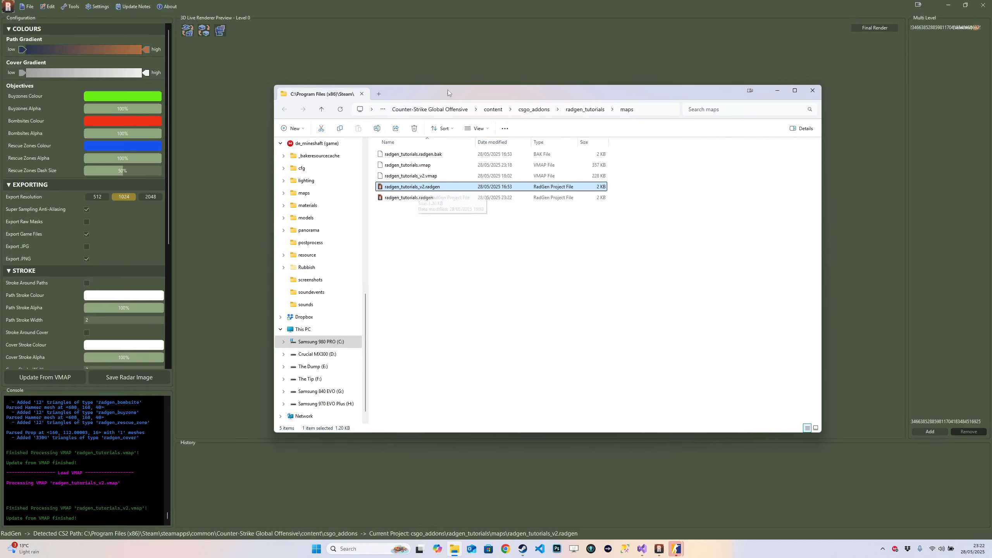
drag(439, 217, 418, 196)
click(423, 187)
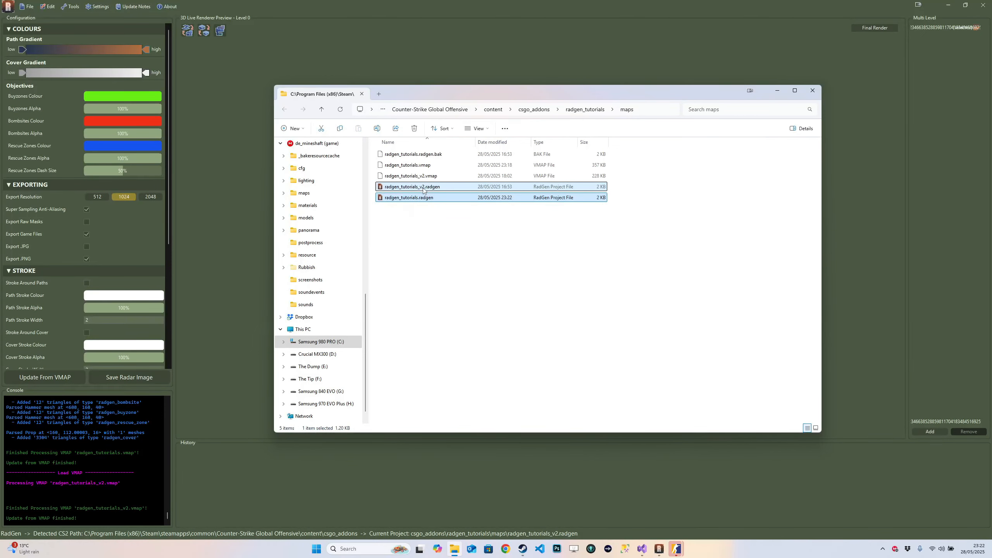
drag(470, 89, 0, 94)
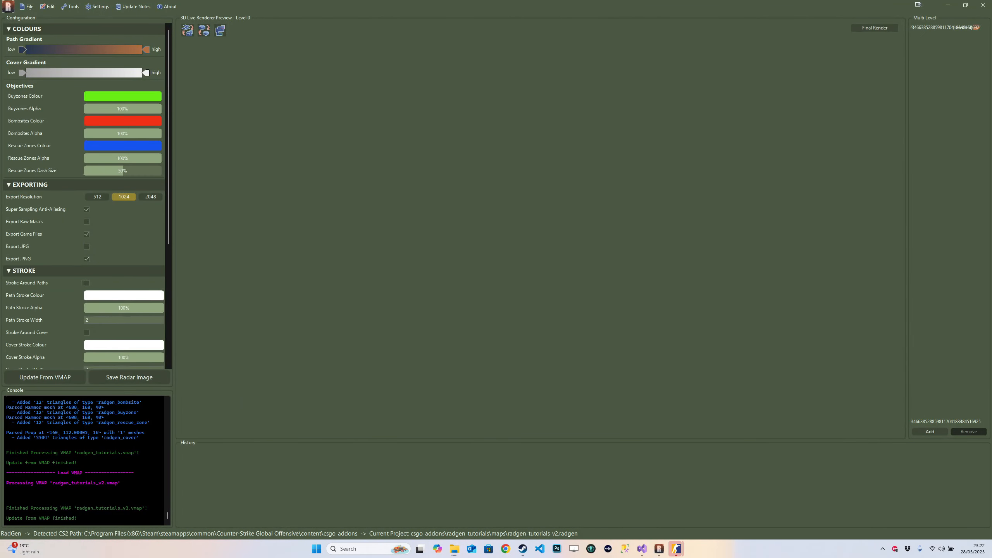
Step: Switch the project back to radgen_tutorials.vmap, overwriting its existing project, keeping no copy for the v2 VMAP and saving the changes
click(28, 8)
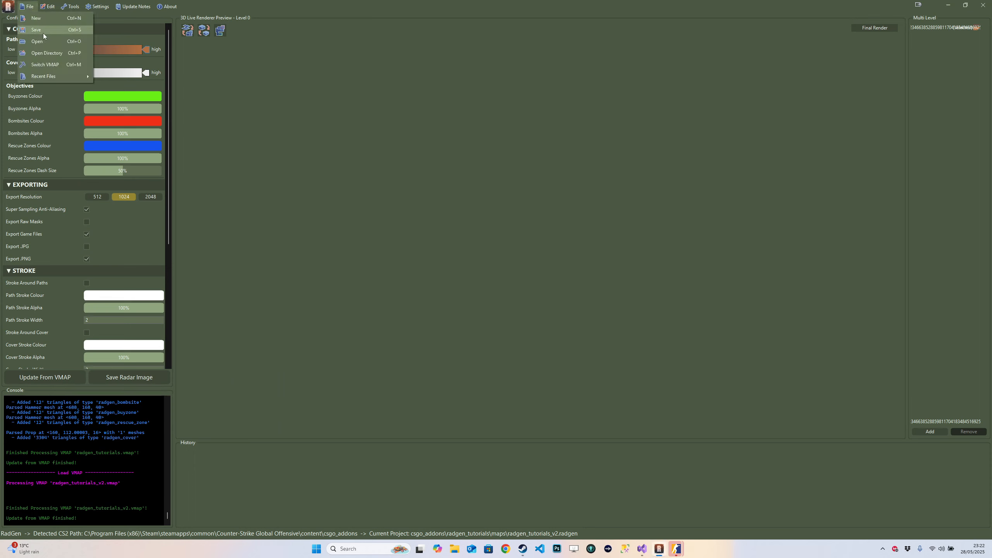
click(561, 322)
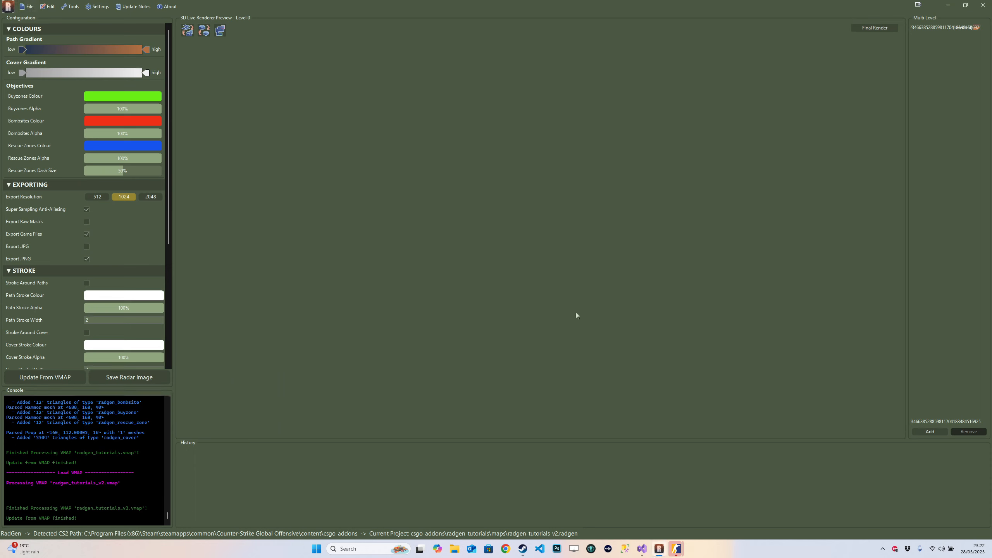
click(28, 6)
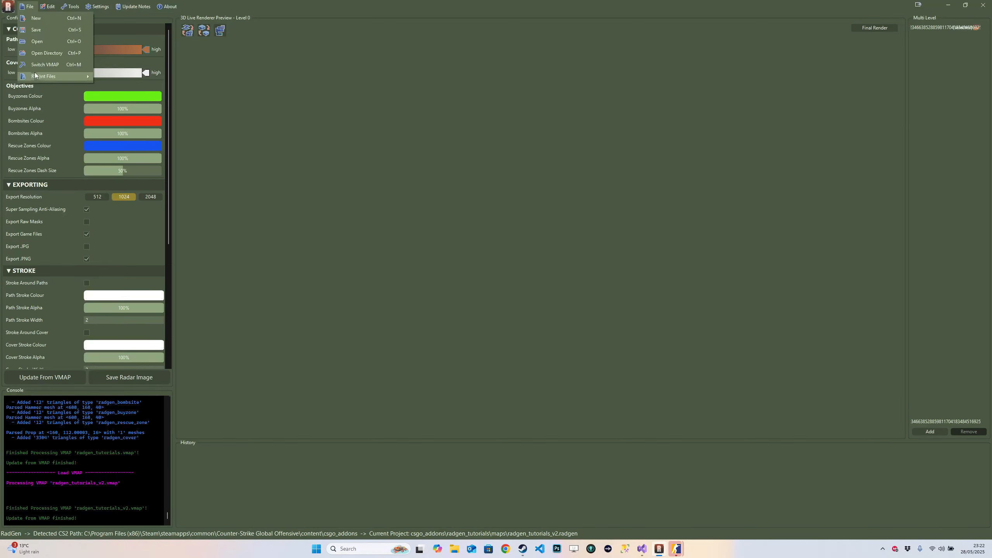
click(37, 65)
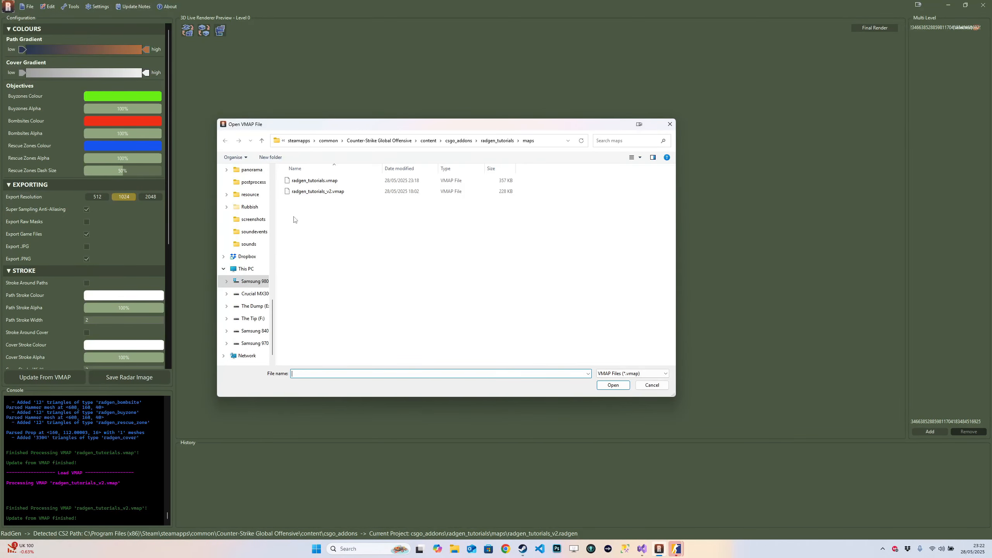
double_click(309, 182)
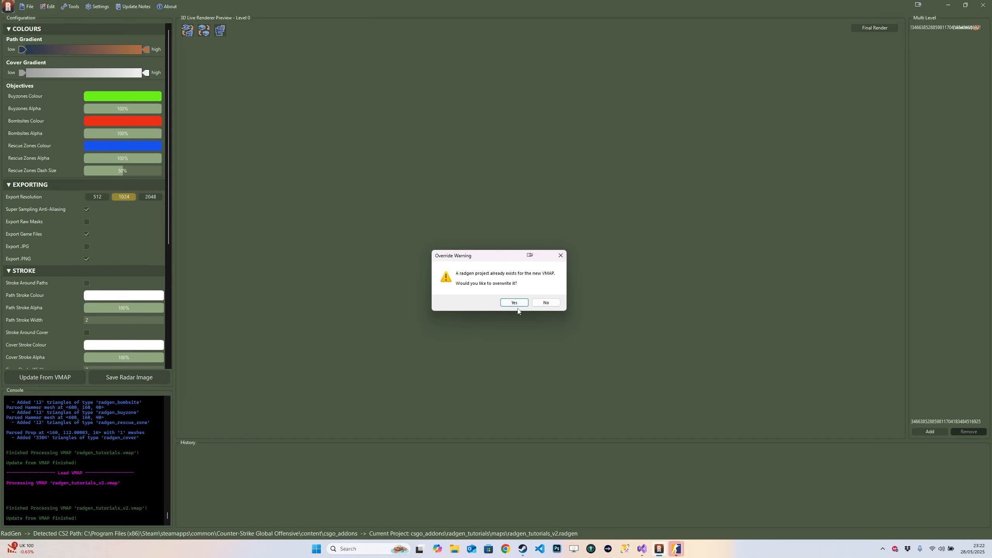
click(514, 304)
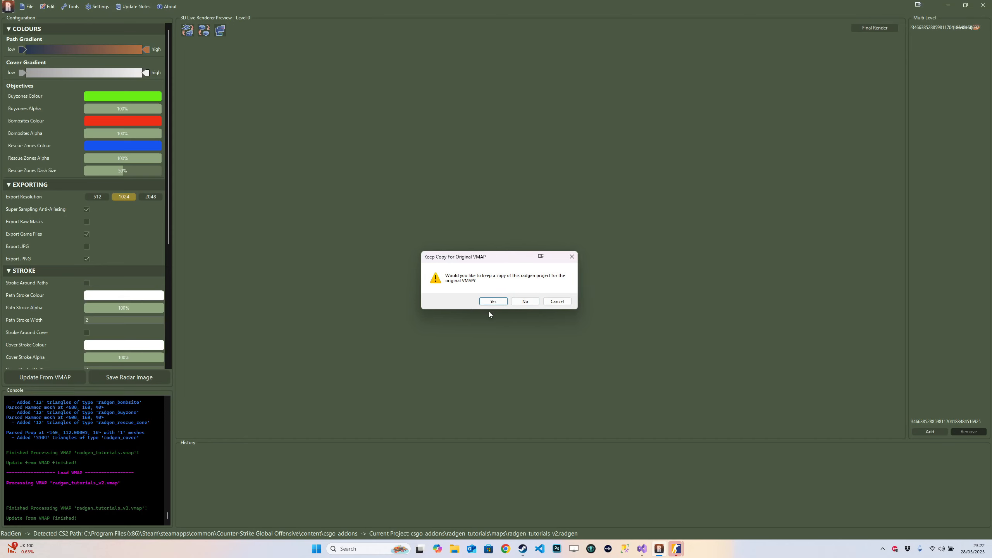
click(526, 302)
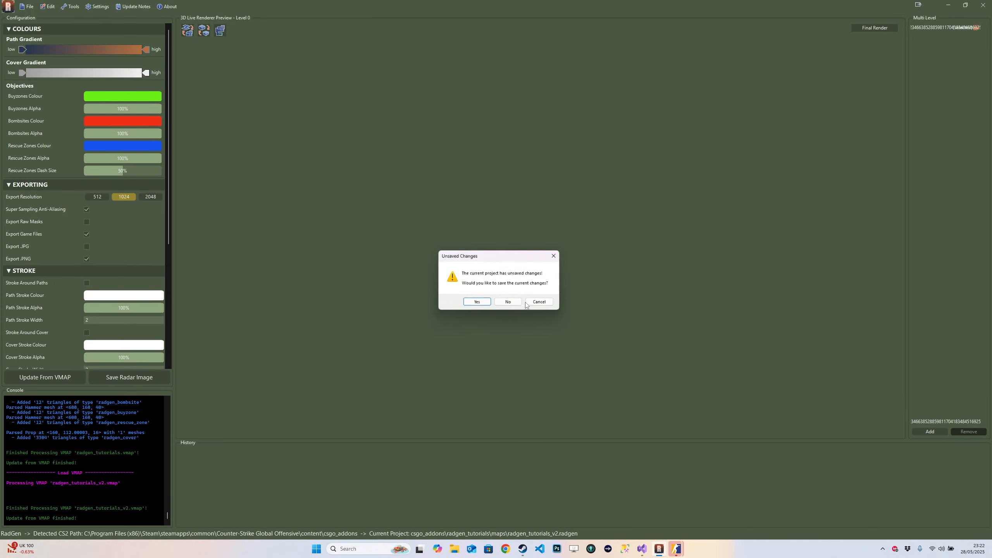
click(478, 305)
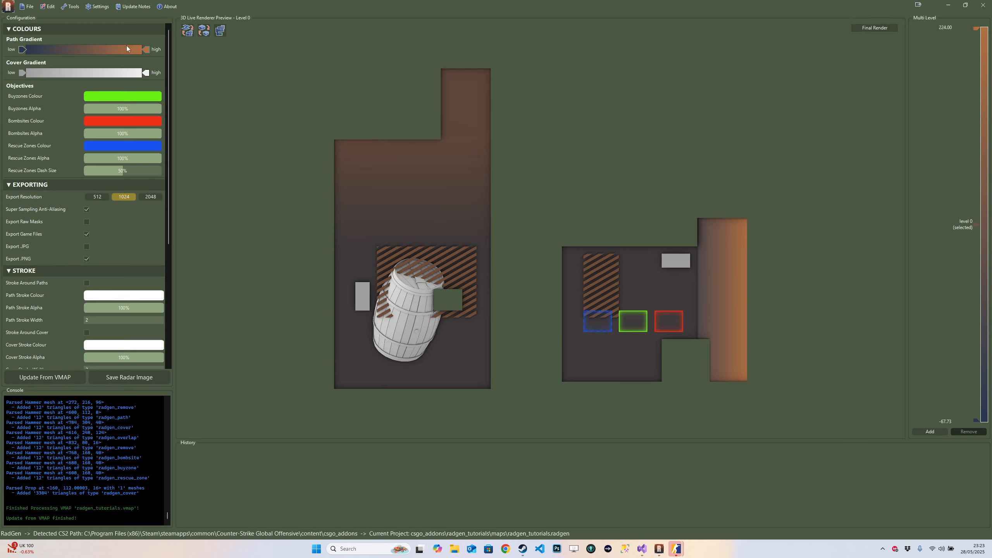
click(28, 6)
mouse_move(47, 77)
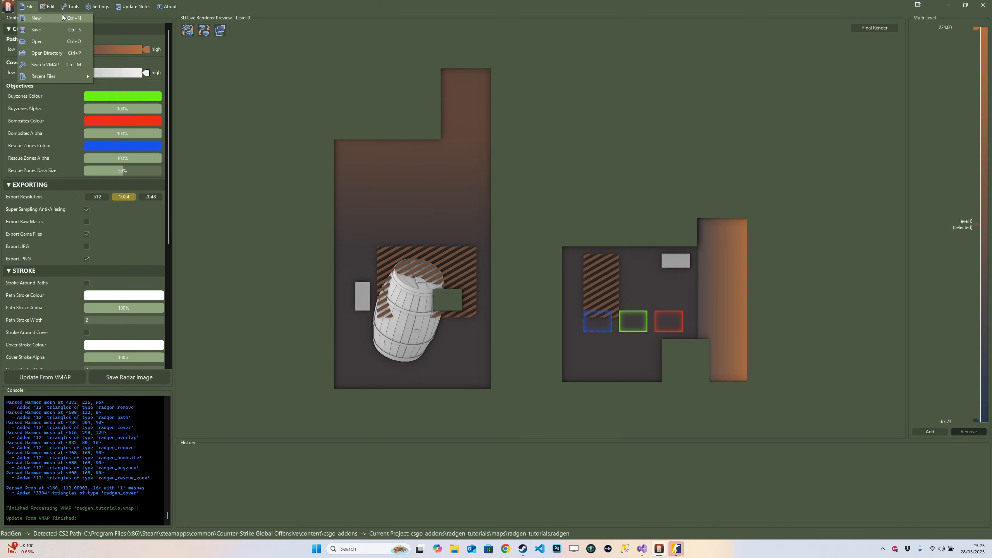
mouse_move(50, 8)
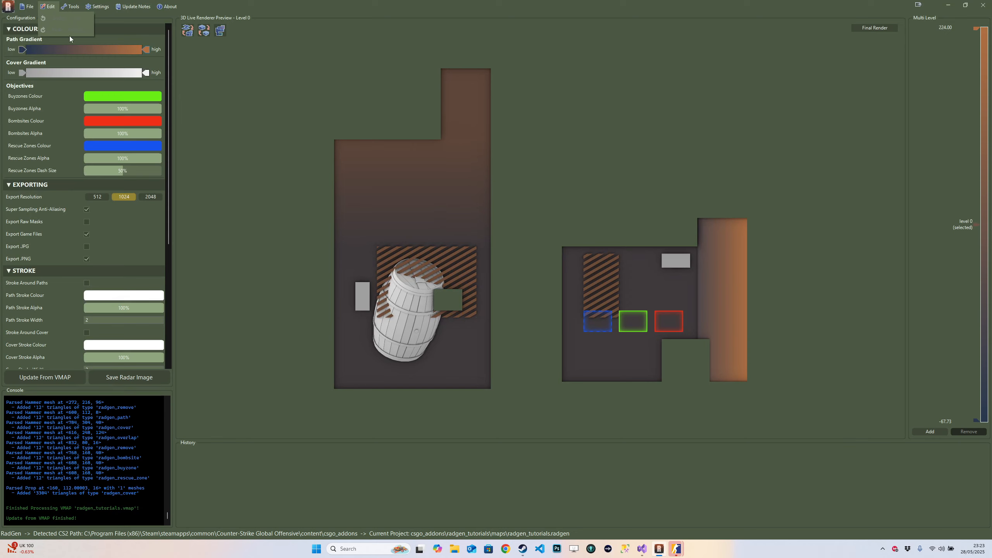
mouse_move(71, 6)
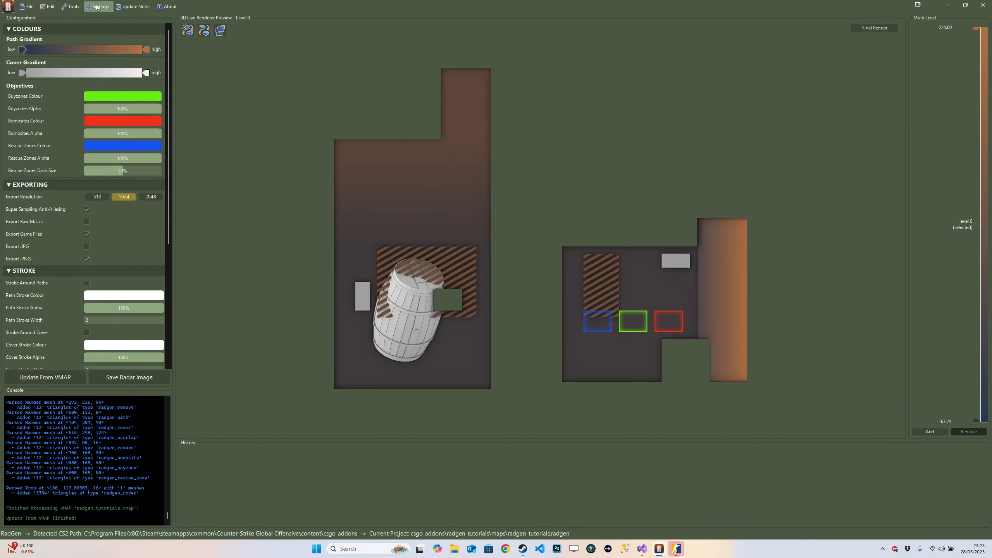
Step: Preview RadGen Theme 2 in the application settings, and set the current theme to Vintage Steam Theme
click(98, 7)
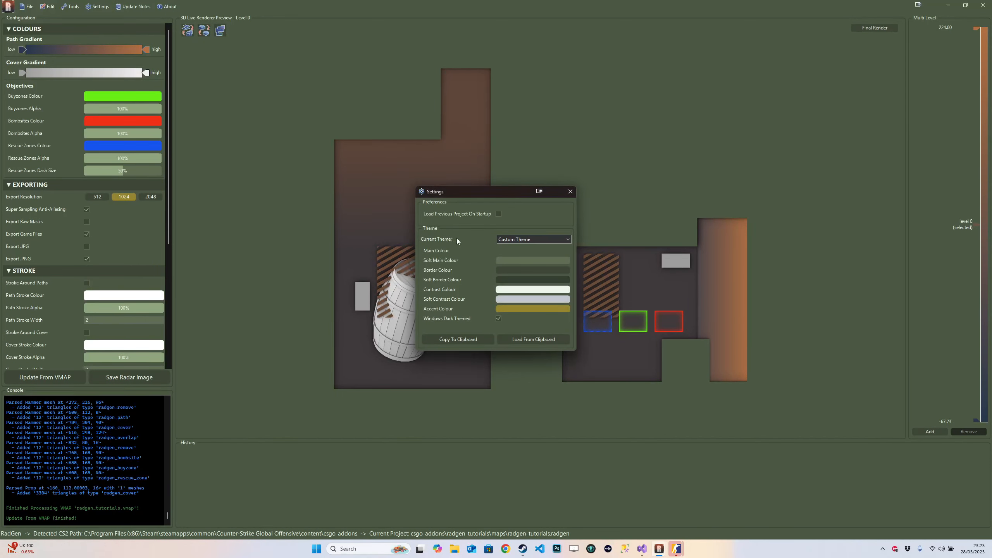
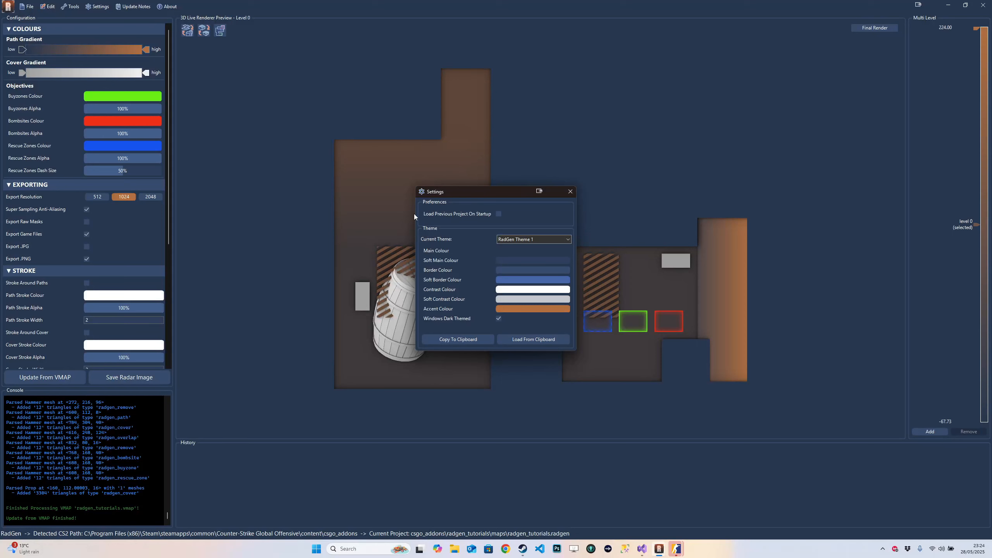
click(515, 239)
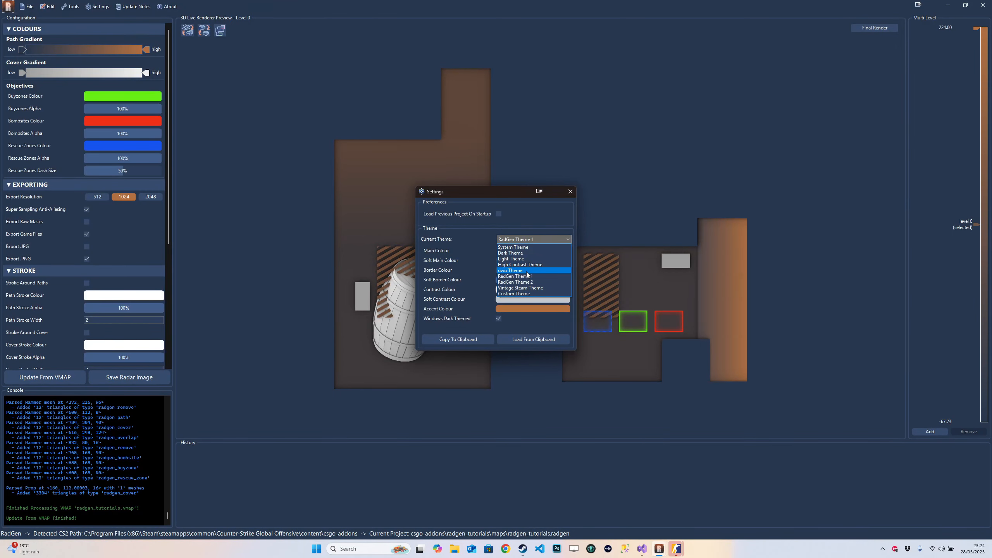
key(Escape)
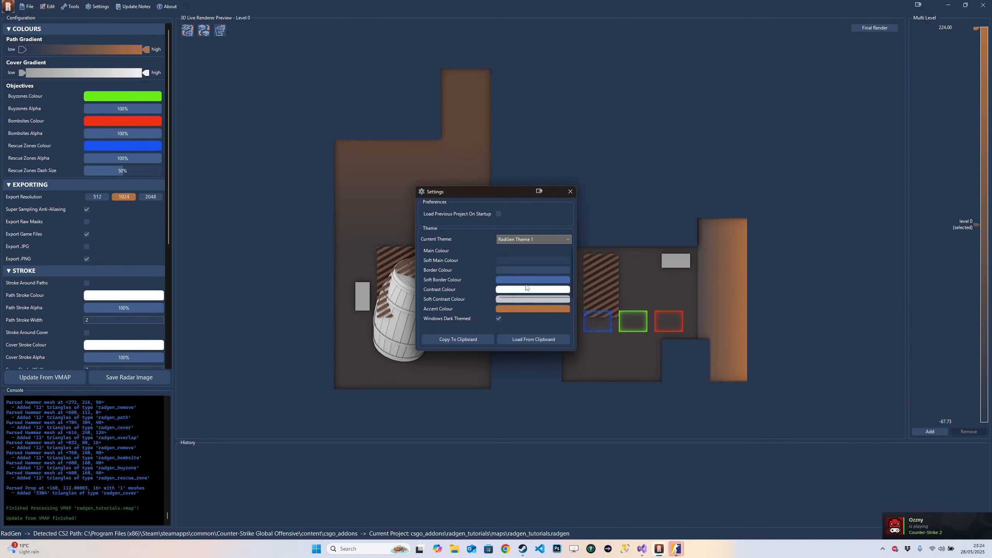
key(Down)
click(541, 240)
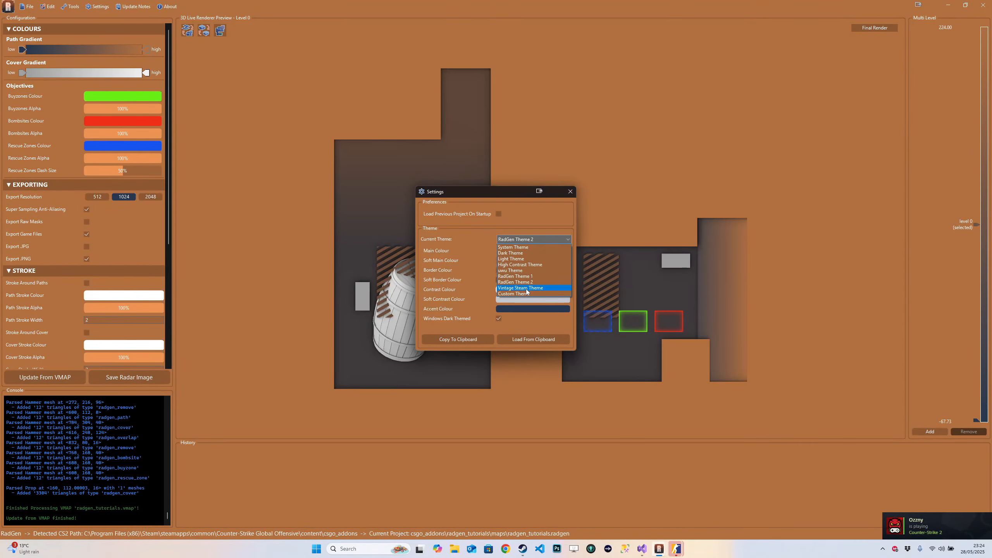
click(527, 290)
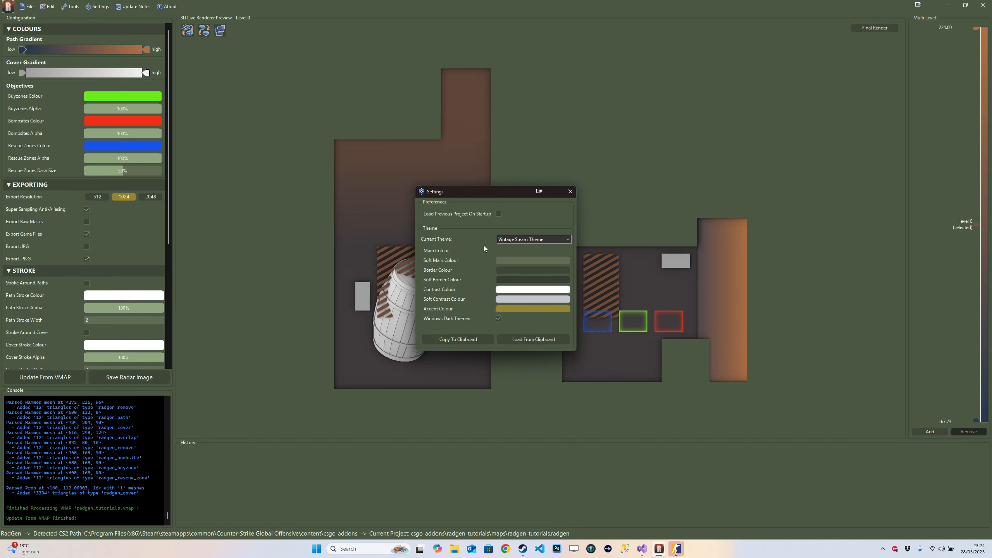
click(571, 192)
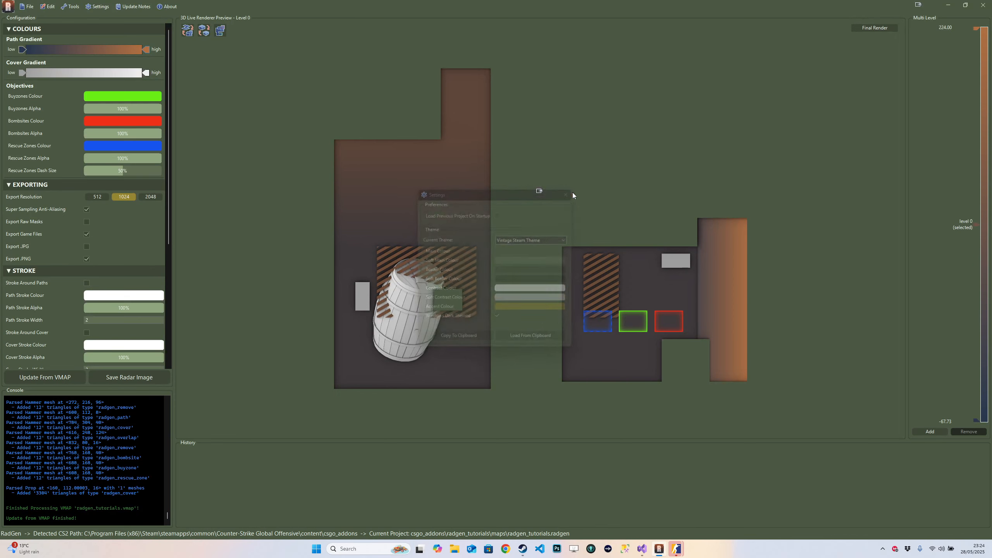
Step: Review the update notes for versions v3.0.0 and v3.0.1, and close them
click(133, 6)
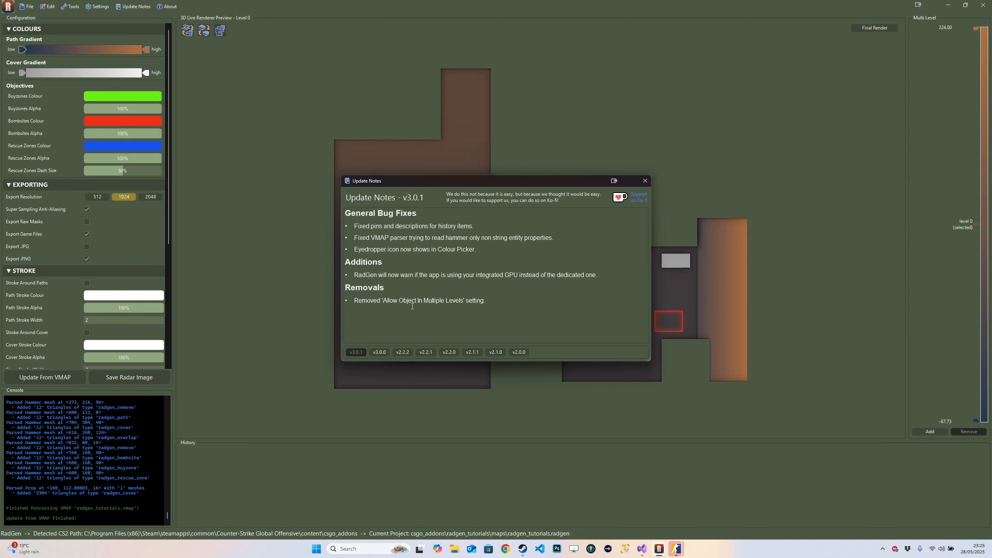
click(379, 354)
click(355, 351)
click(645, 180)
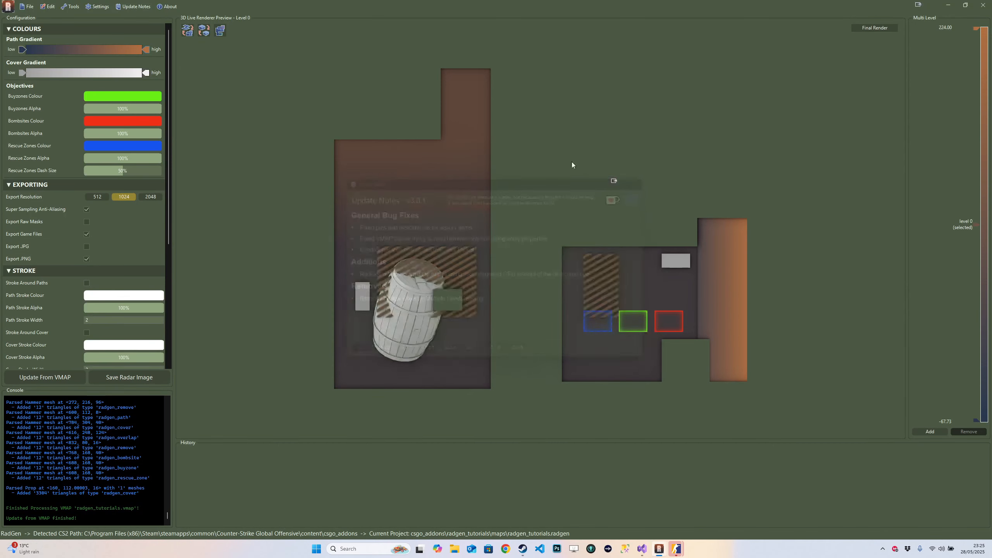
Step: Open the About window, look over its version and developer credits, and close it
click(168, 6)
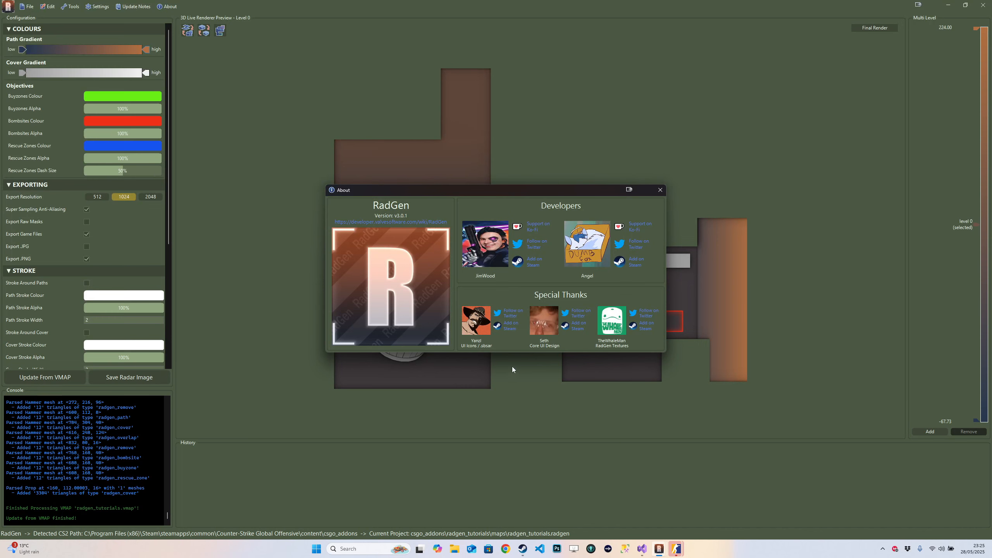
click(659, 191)
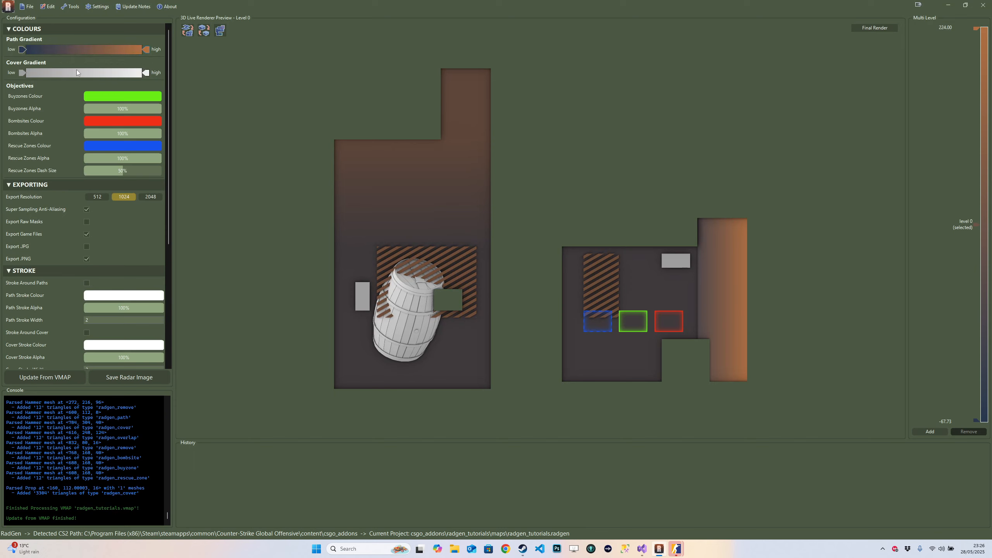
Step: Set the low colour of the Path Gradient to pure yellow (FFFF00) and confirm it
click(22, 49)
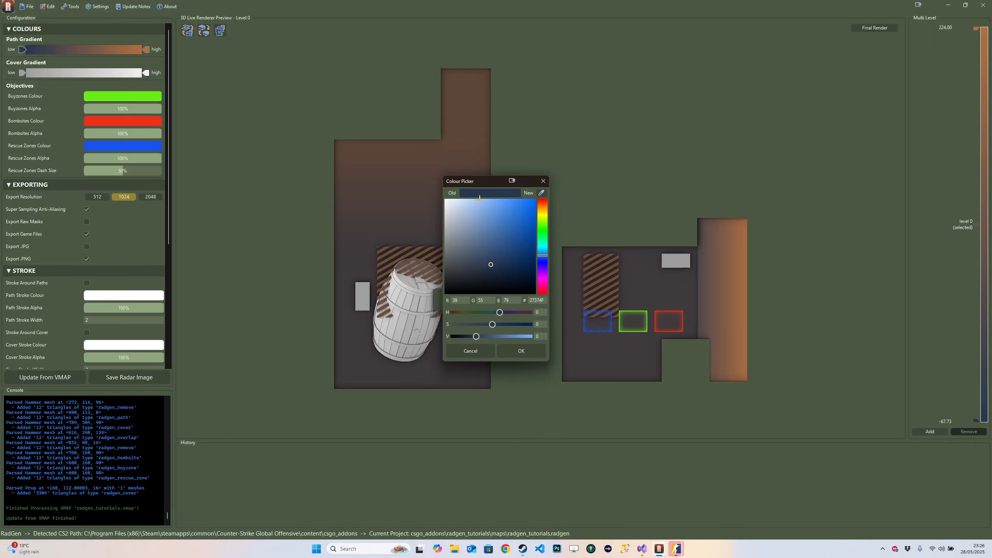
drag(488, 182, 568, 46)
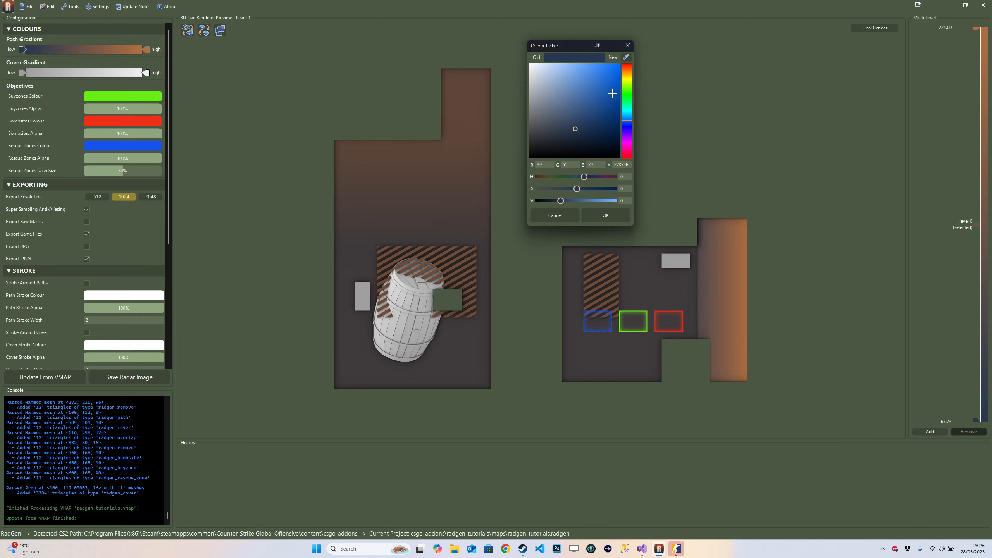
click(627, 125)
mouse_move(628, 125)
mouse_down()
mouse_move(627, 134)
mouse_move(621, 65)
mouse_up()
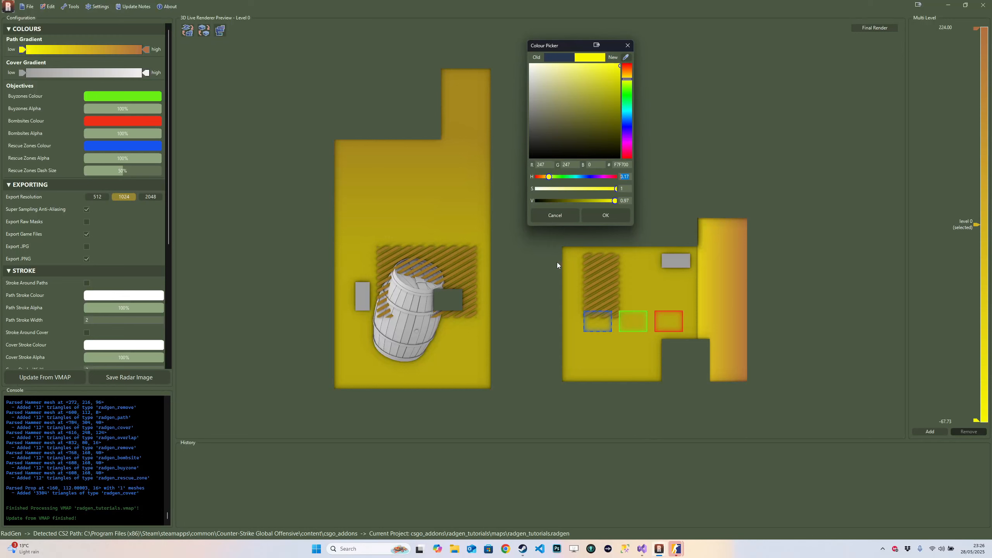
drag(614, 200, 650, 194)
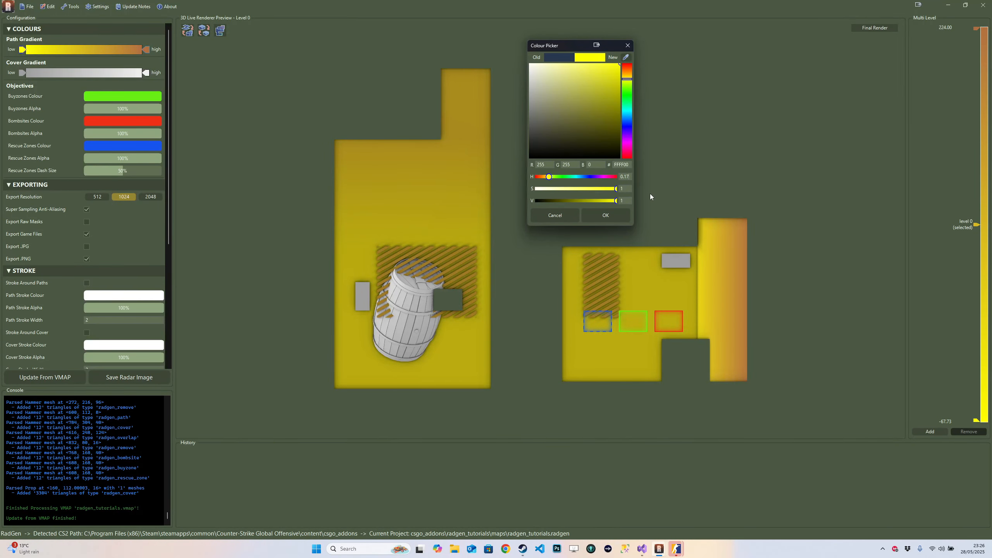
click(607, 215)
Step: Set the high colour of the Path Gradient to the blue of the console text with the eyedropper, and confirm it
click(148, 54)
drag(524, 192, 613, 64)
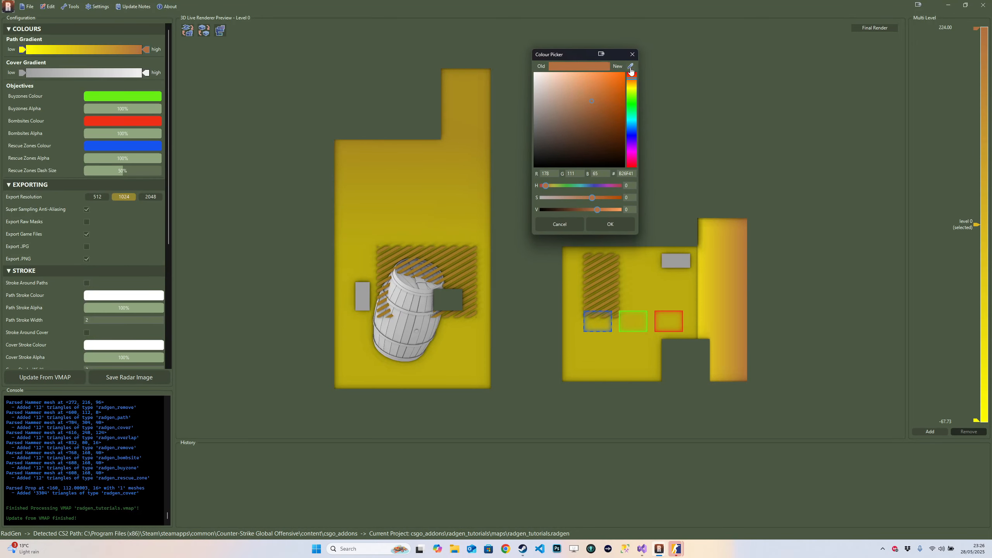
click(631, 70)
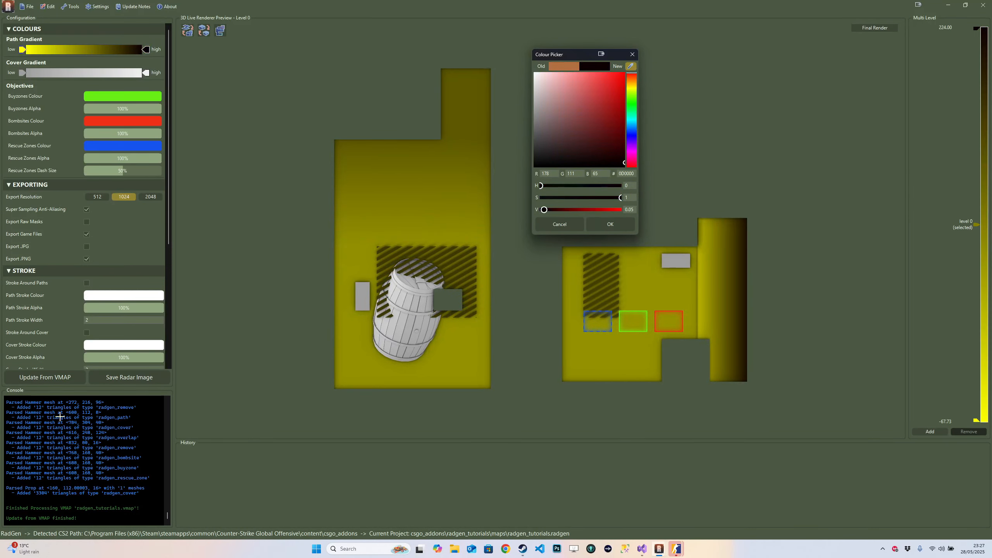
click(61, 418)
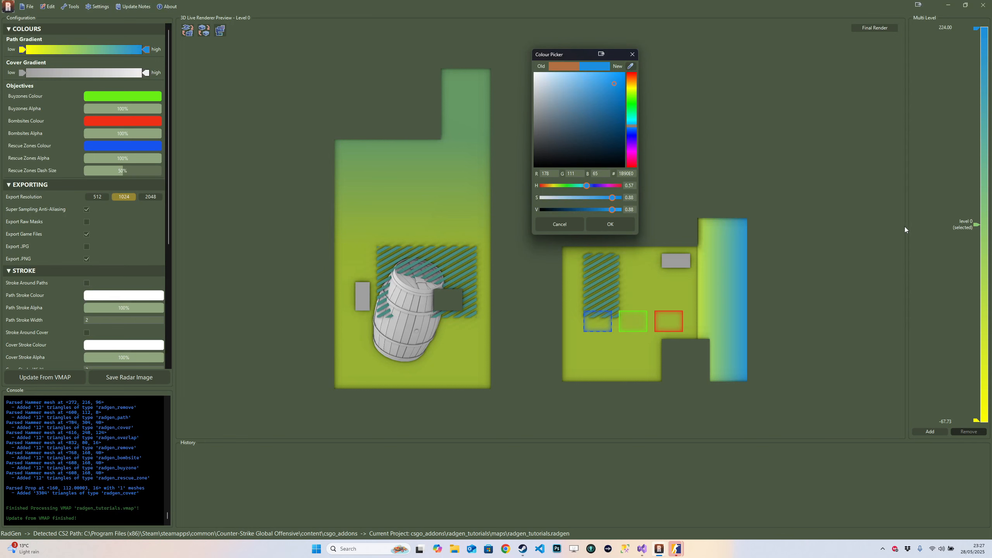
click(611, 224)
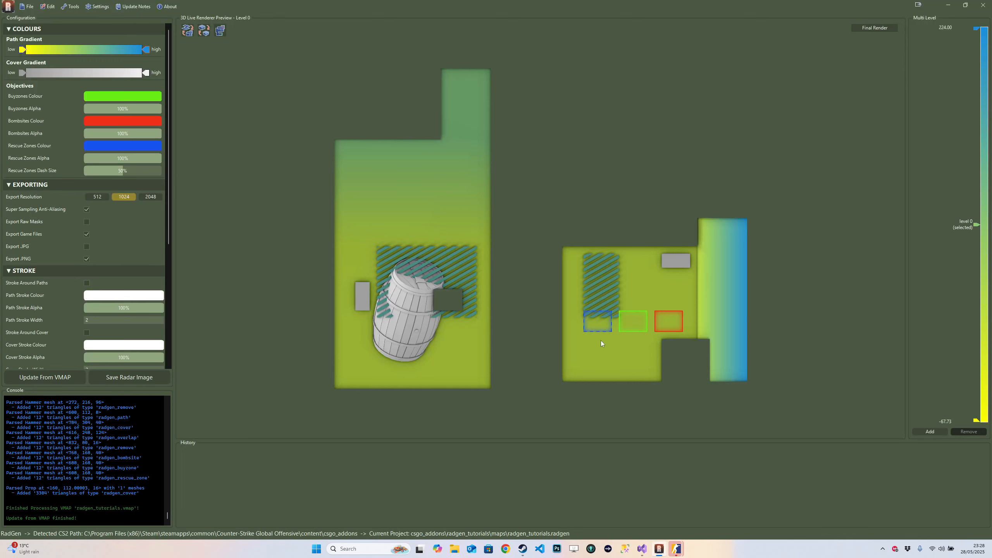
Step: Try out the Buyzones Colour, Rescue Zones Colour and Rescue Zones Alpha settings, keeping none of the changes
click(149, 102)
drag(499, 238, 527, 218)
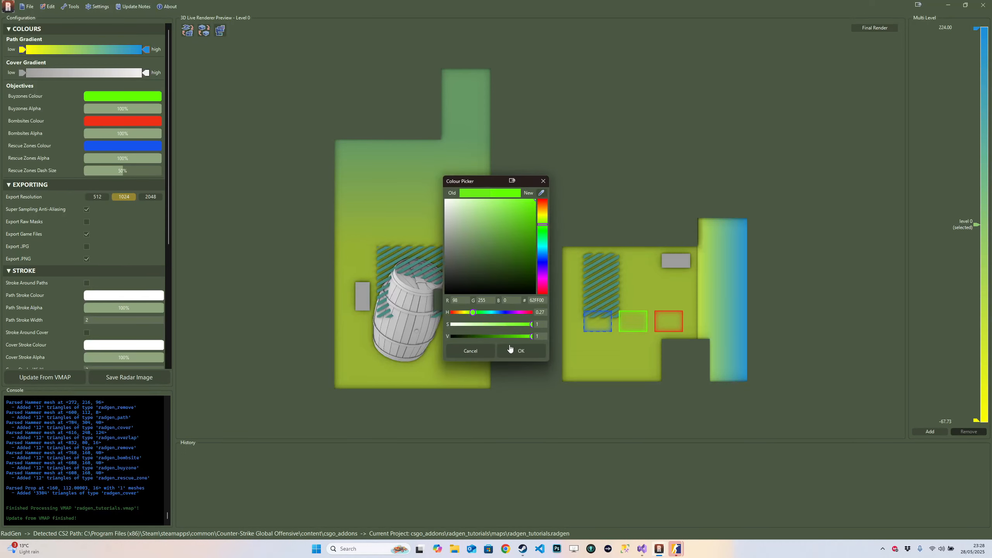
click(470, 351)
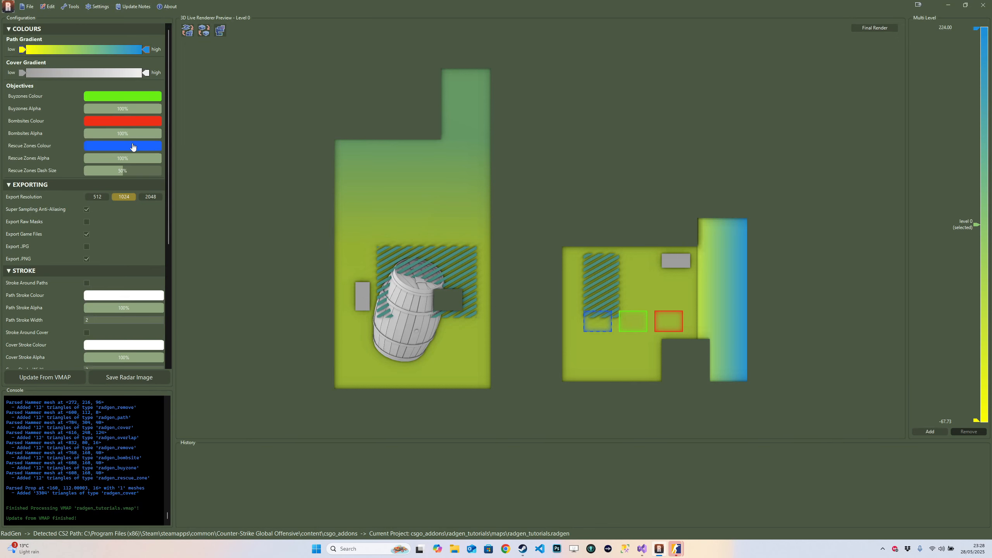
click(104, 146)
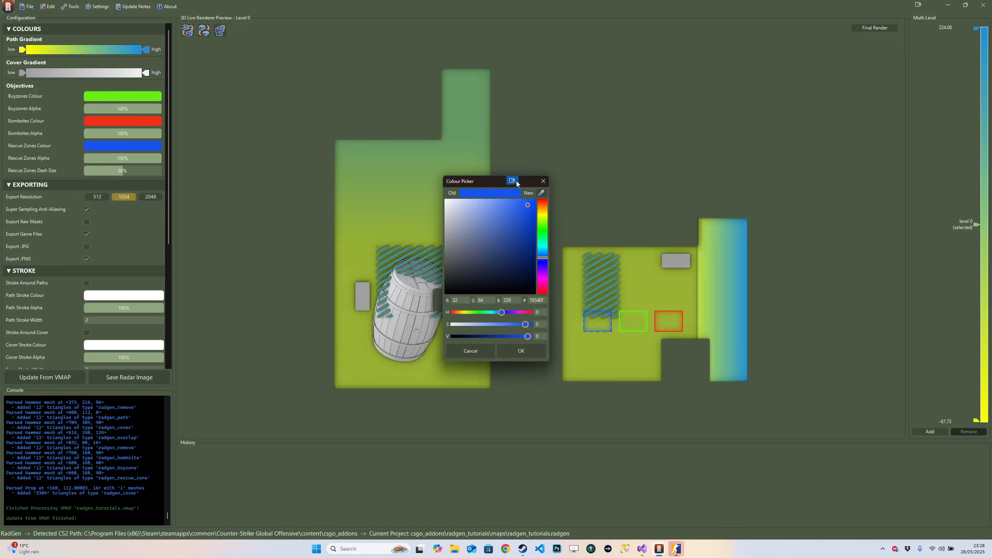
click(543, 181)
drag(141, 158, 248, 169)
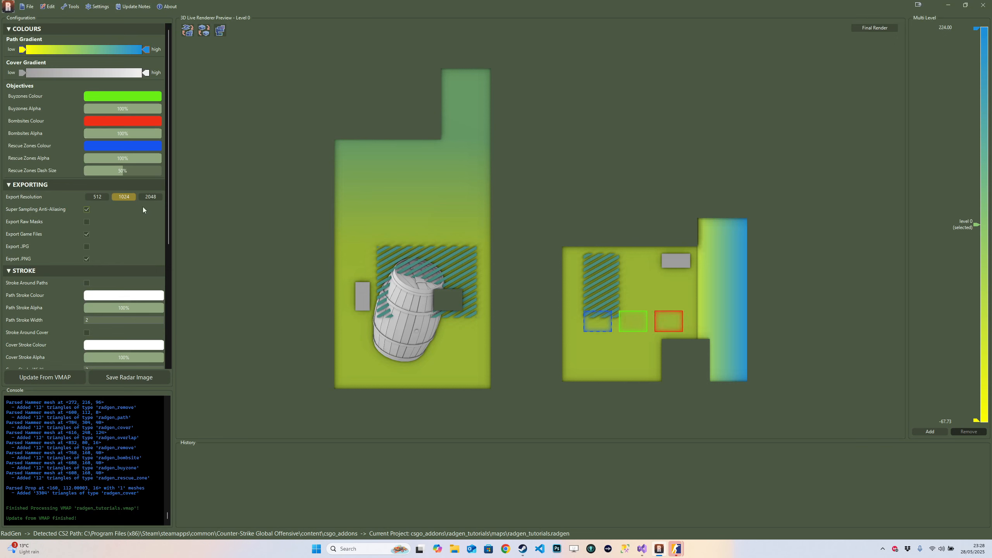
Step: Set the Rescue Zones Dash Size to 55%, check the dashed outline up close in the 3D preview, and reset the preview camera
mouse_move(129, 174)
mouse_down()
mouse_move(144, 174)
mouse_move(109, 176)
mouse_move(130, 176)
mouse_up()
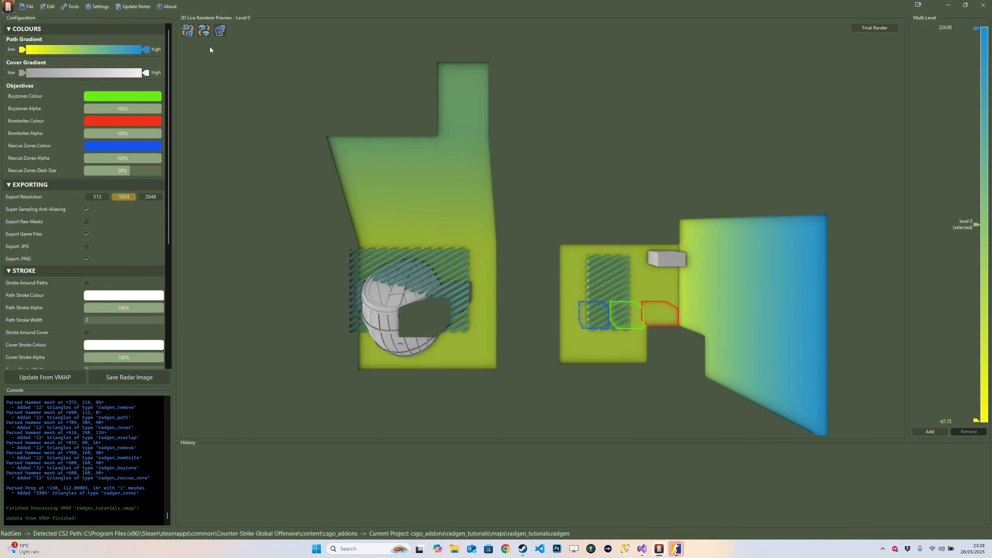
click(188, 31)
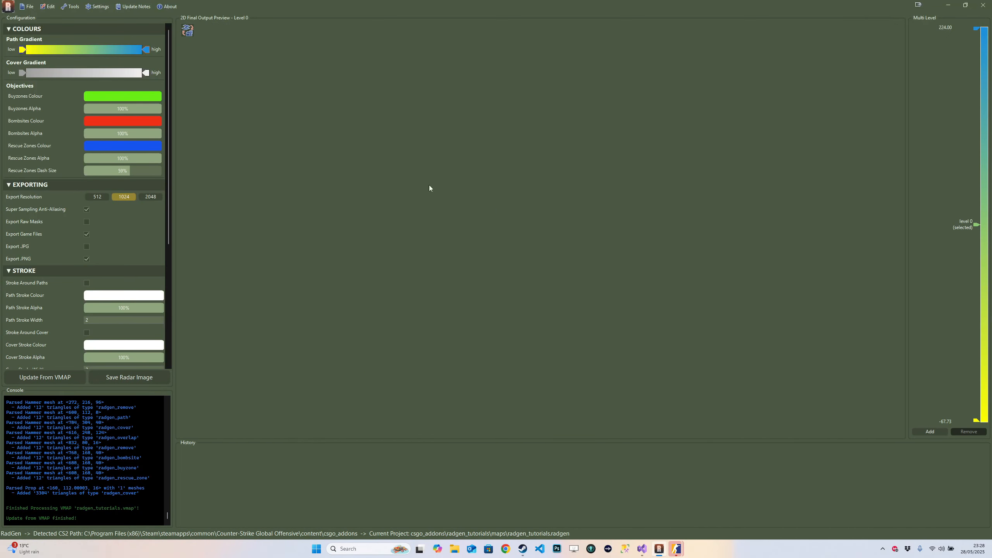
click(188, 31)
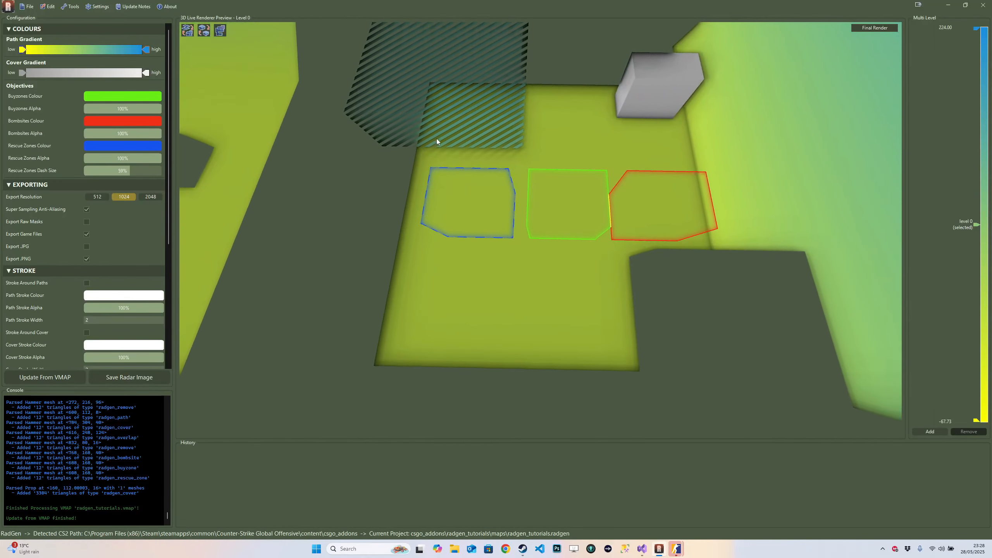
mouse_move(127, 172)
mouse_down()
mouse_move(102, 174)
mouse_move(163, 175)
mouse_move(127, 176)
mouse_up()
drag(447, 174, 614, 256)
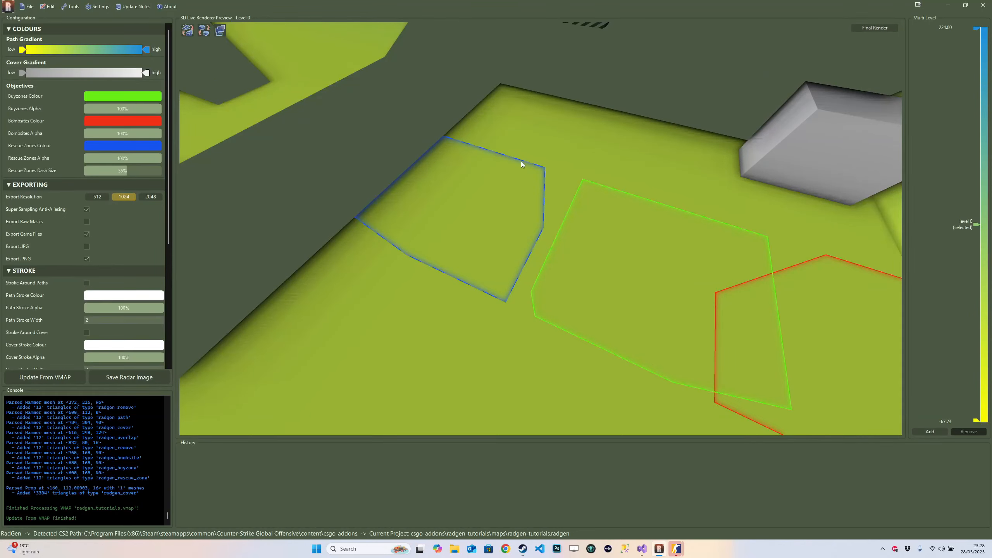
drag(522, 164, 541, 229)
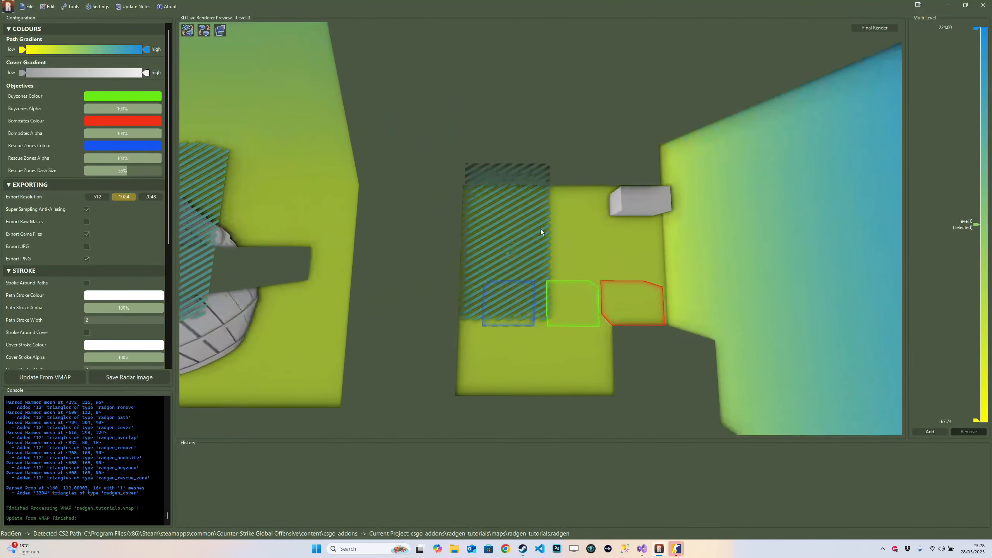
click(221, 35)
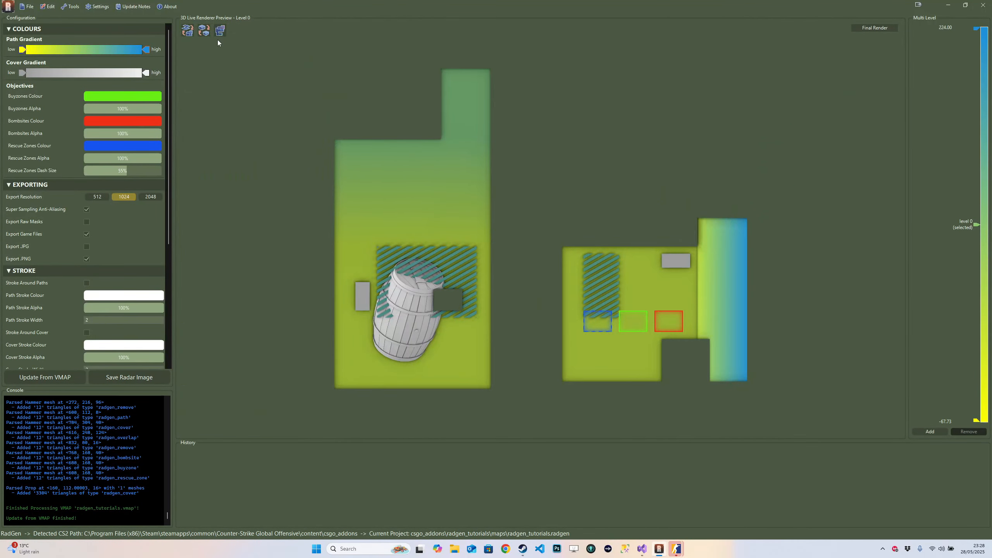
Step: Set the export resolution to 2048 and enable the export of raw masks
drag(184, 82, 316, 107)
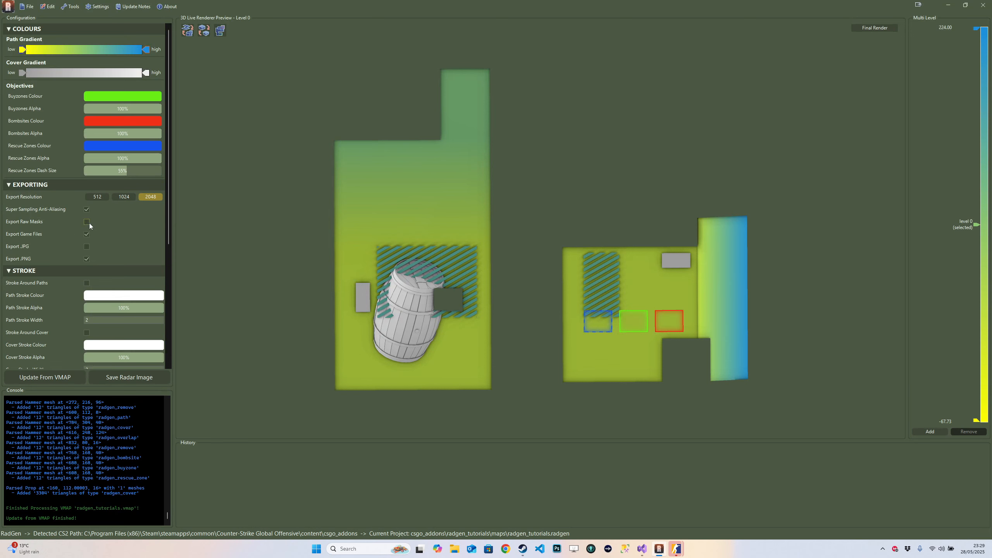
click(89, 224)
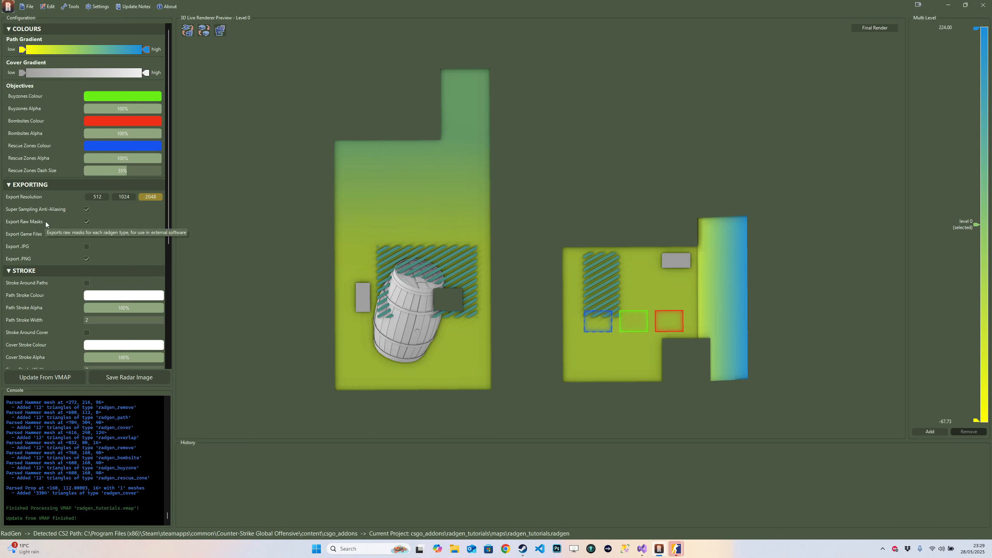
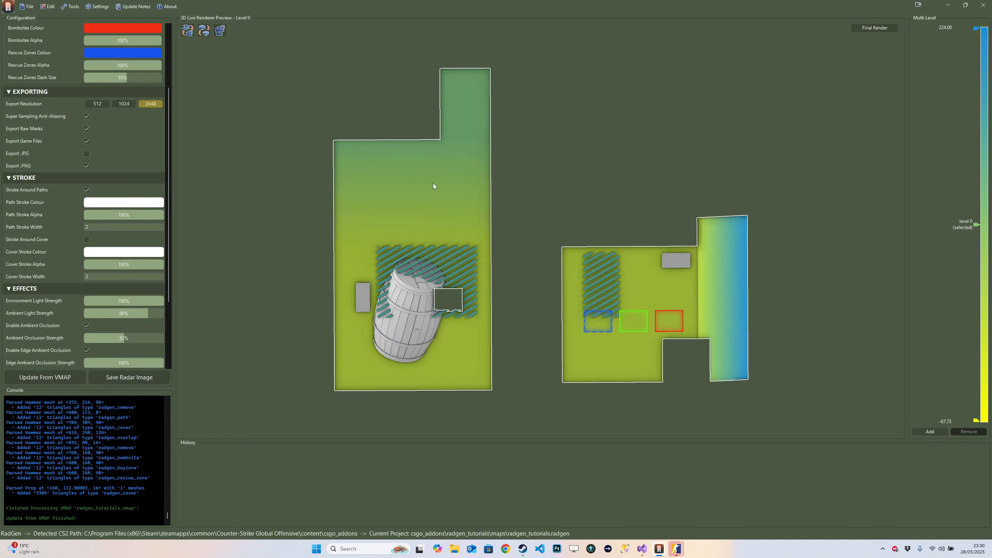
Step: Check the path outline in the 3D preview with the camera reset, and try the Path Stroke Colour picker without keeping a change
mouse_move(420, 145)
mouse_down()
mouse_move(454, 144)
mouse_move(418, 143)
mouse_up()
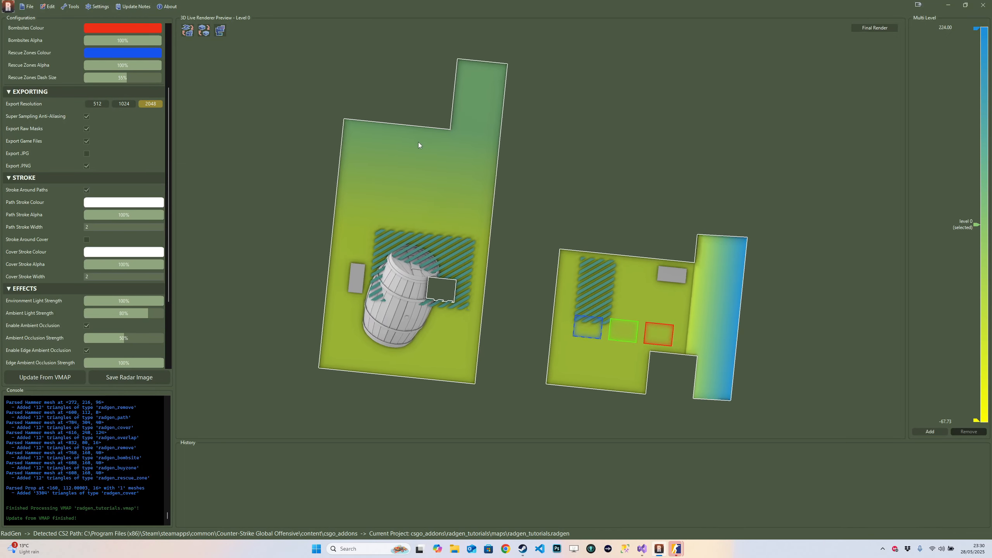
click(220, 30)
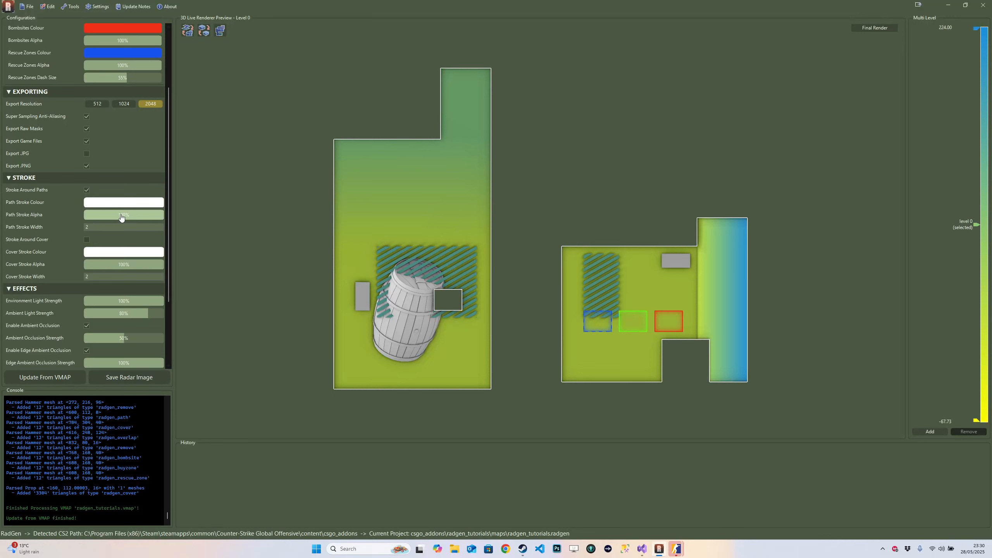
click(90, 206)
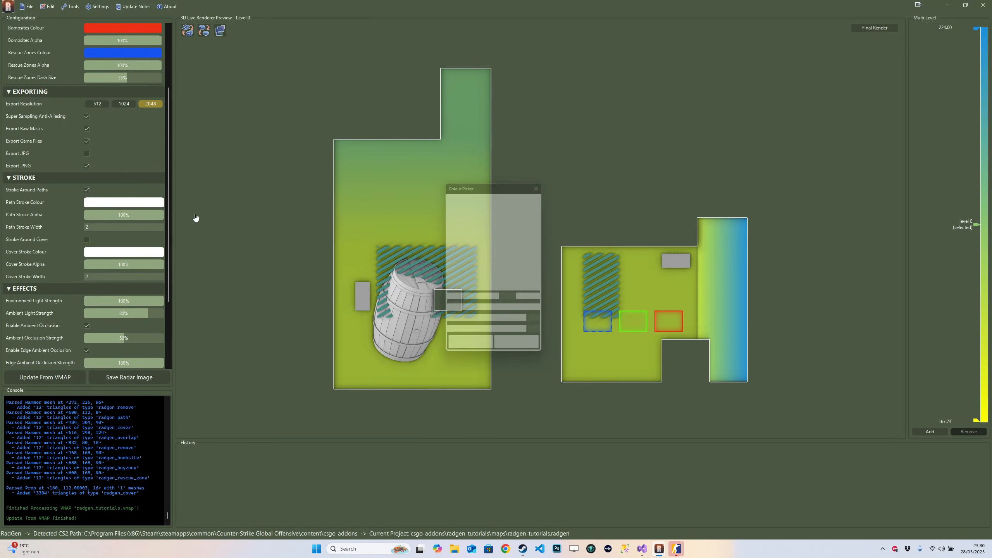
mouse_move(523, 258)
mouse_down()
mouse_move(511, 237)
mouse_move(543, 220)
mouse_up()
click(543, 180)
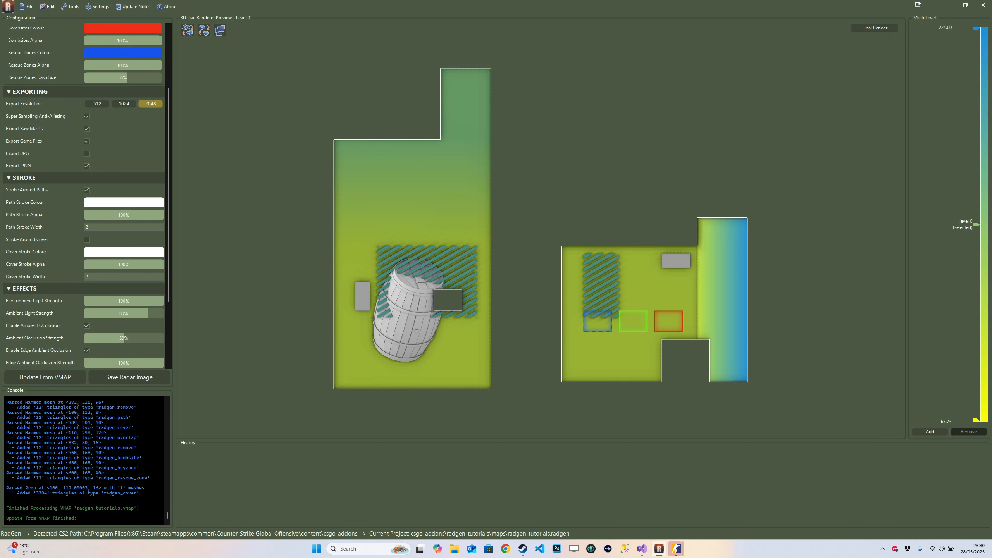
Step: Enable Stroke Around Cover, try Path Stroke Widths of 5, 10 and 3, and set the path stroke width to 2
click(87, 243)
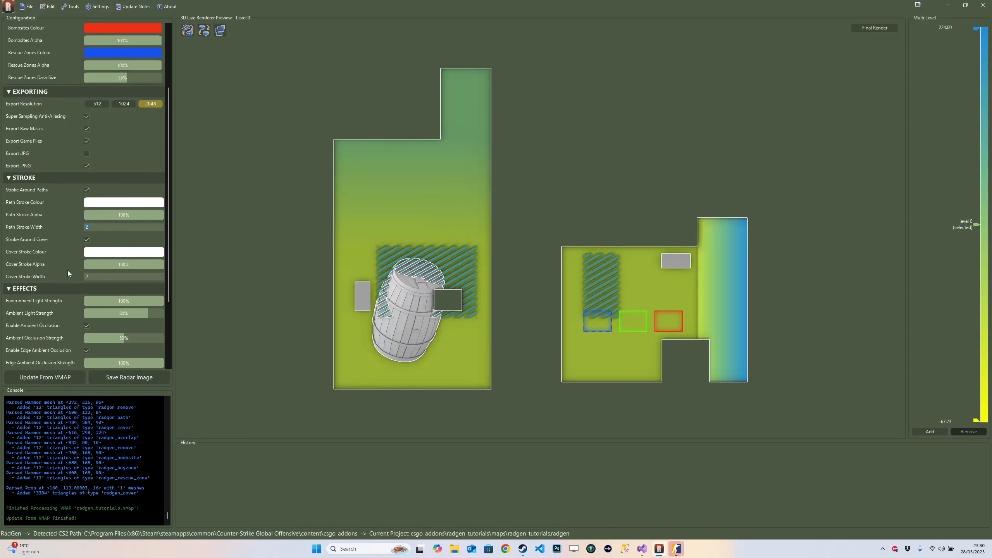
text(5)
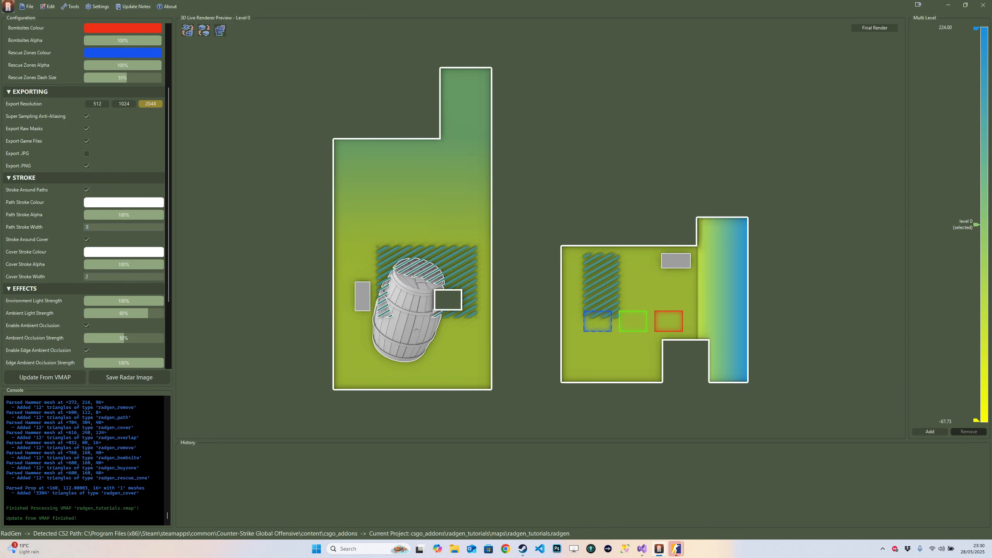
key(BackSpace)
text(10)
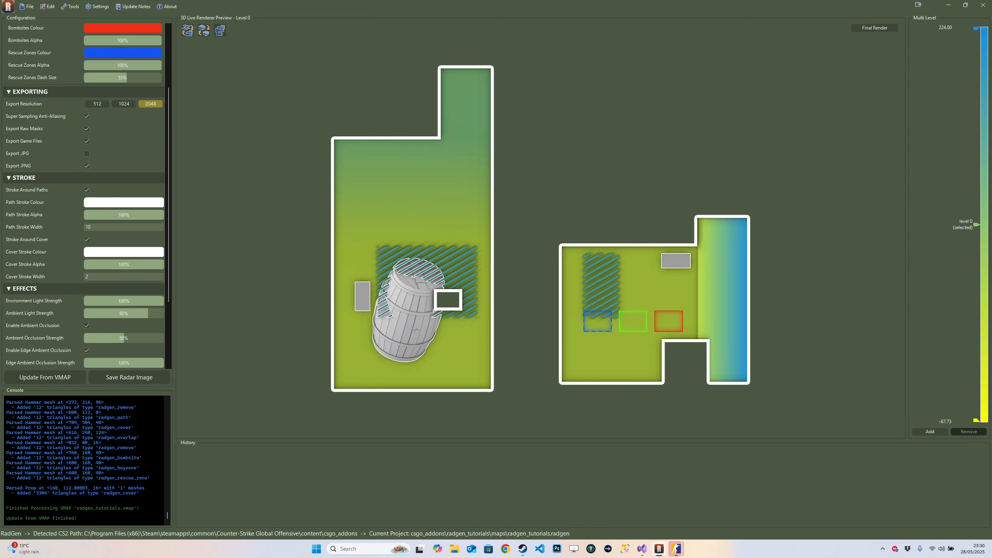
key(BackSpace)
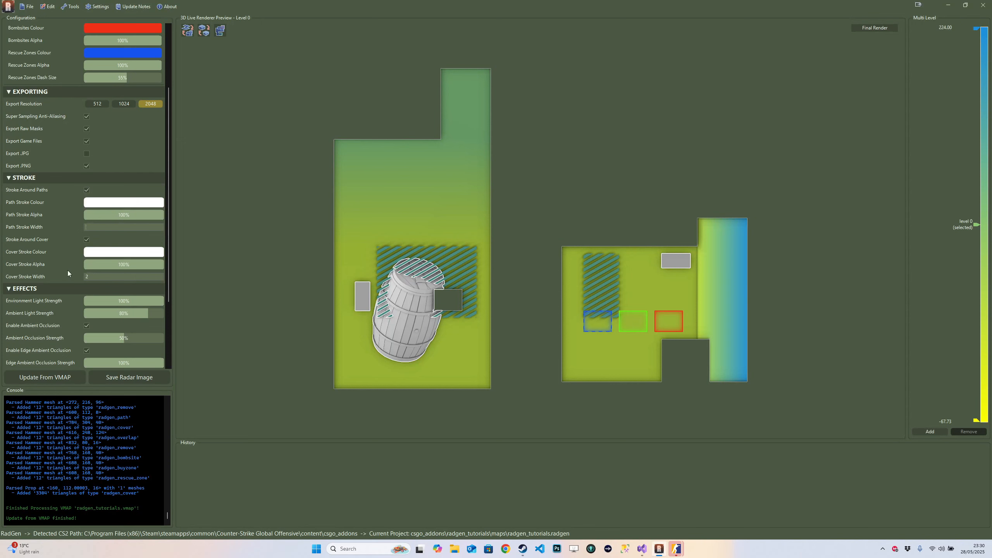
text(10)
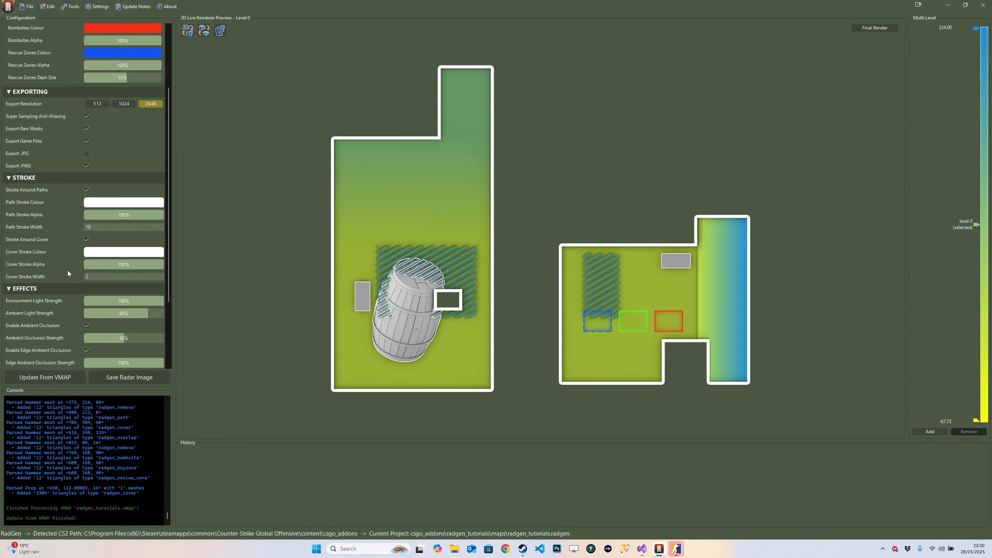
key(BackSpace)
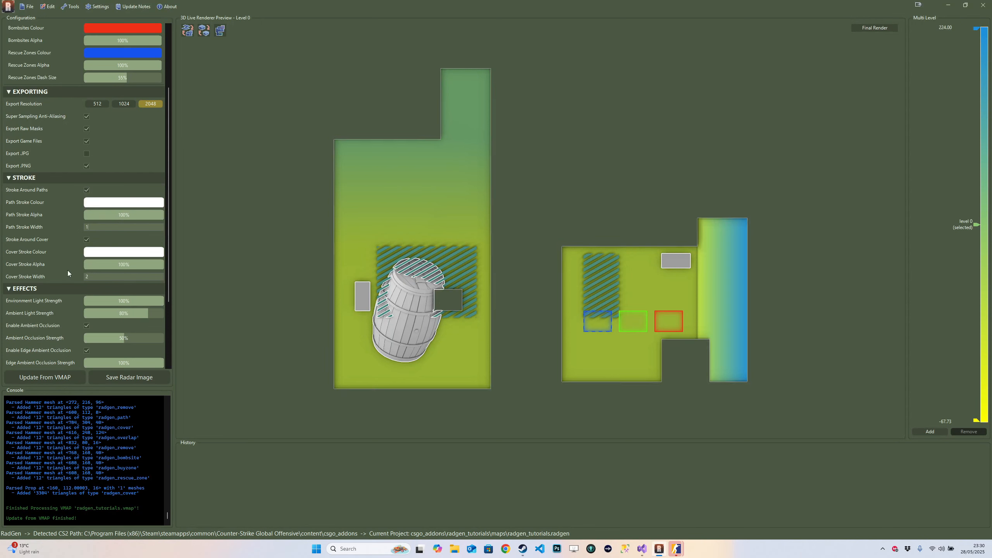
key(BackSpace)
text(3)
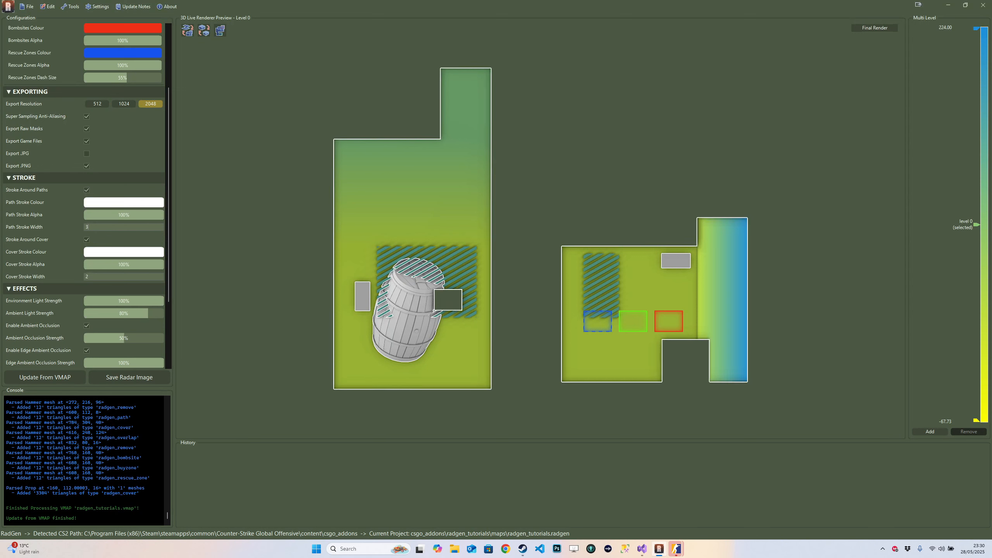
key(BackSpace)
text(2)
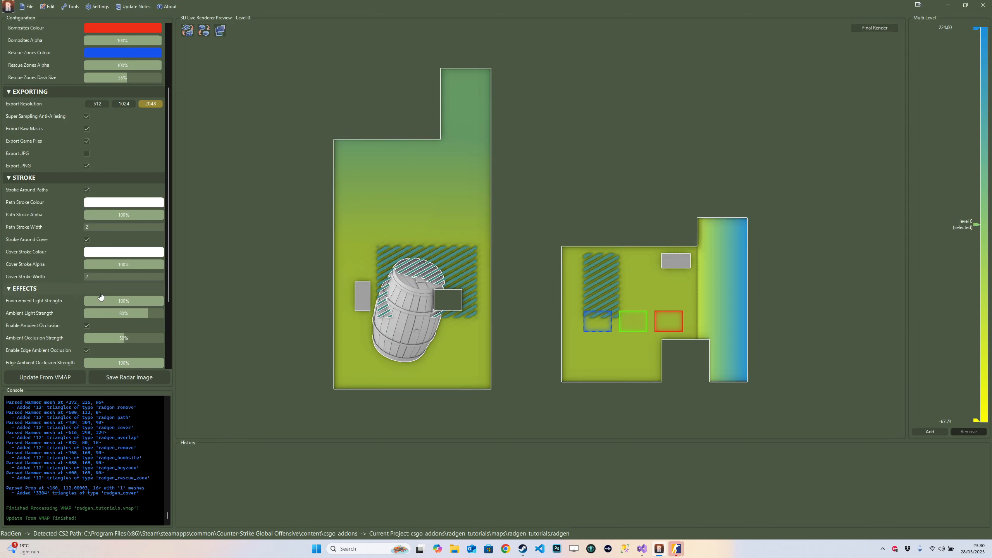
Step: Turn off Stroke Around Paths and Stroke Around Cover
click(86, 190)
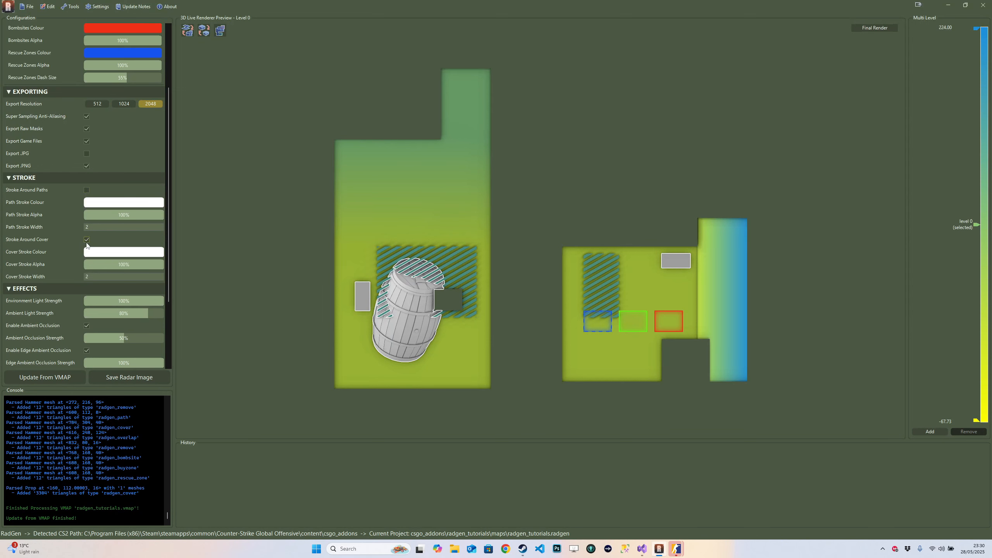
click(87, 239)
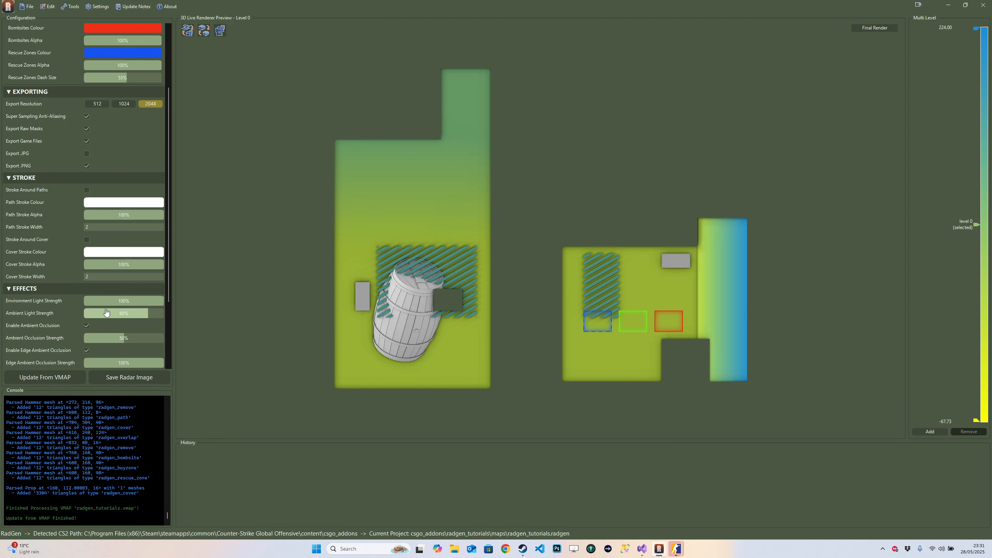
Step: Try the Environment Light Strength effect, leaving it at 100%, and set Ambient Light Strength to 84%
scroll(43, 315, down, 3)
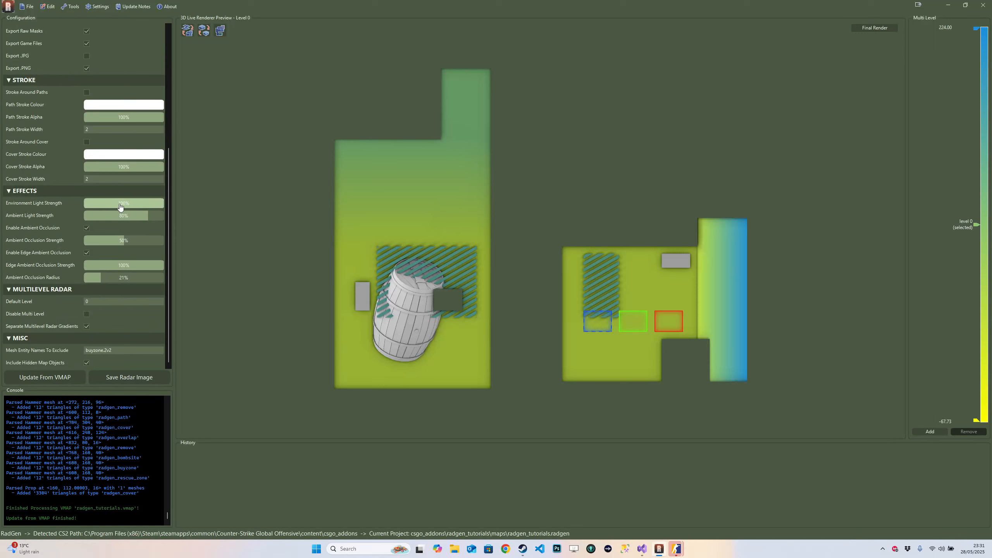
drag(126, 209, 233, 215)
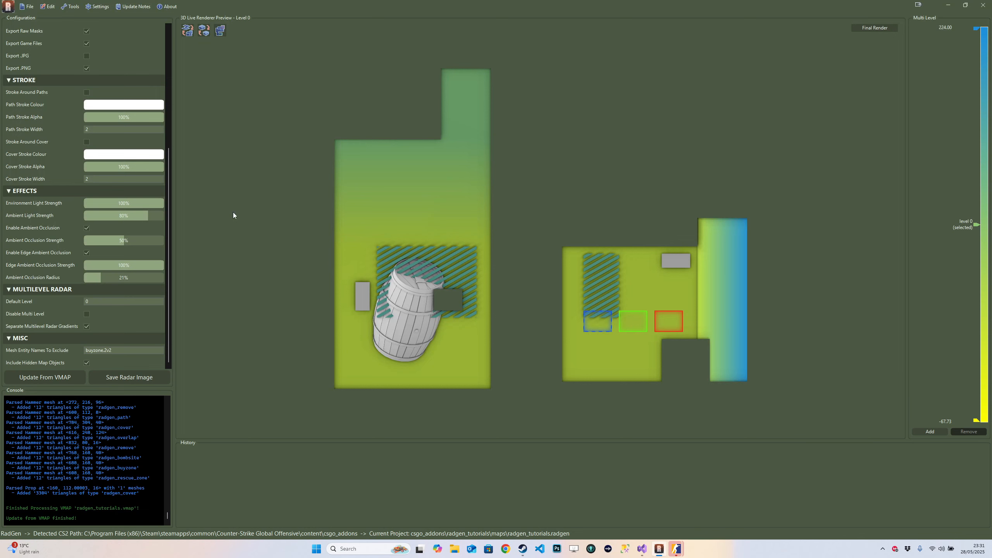
mouse_move(160, 205)
mouse_down()
mouse_move(92, 206)
mouse_move(175, 215)
mouse_up()
mouse_move(138, 218)
mouse_down()
mouse_move(94, 218)
mouse_move(151, 222)
mouse_up()
Step: Compare the radar preview with ambient occlusion off and on, leaving Enable Ambient Occlusion checked
click(87, 228)
click(87, 228)
click(87, 230)
click(87, 228)
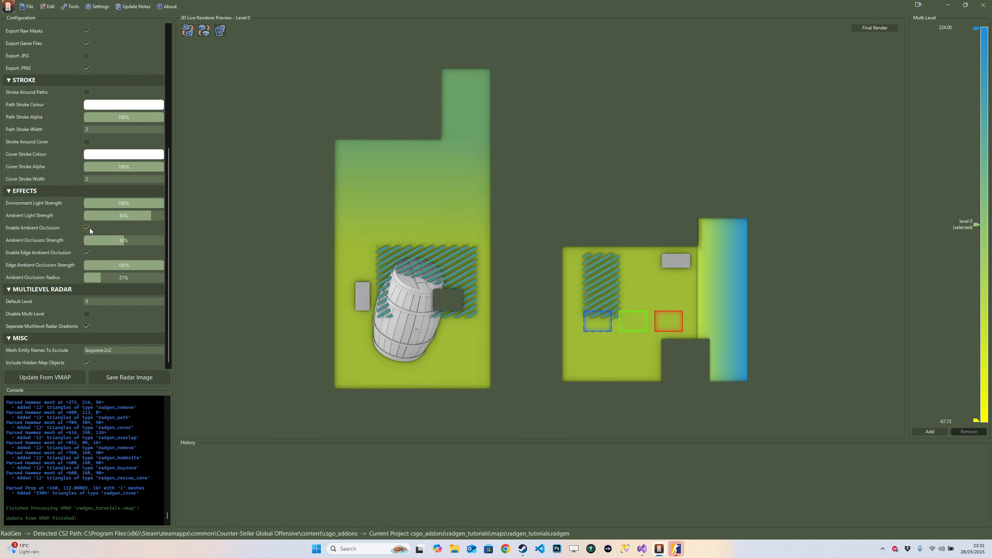
click(87, 229)
click(87, 228)
click(87, 228)
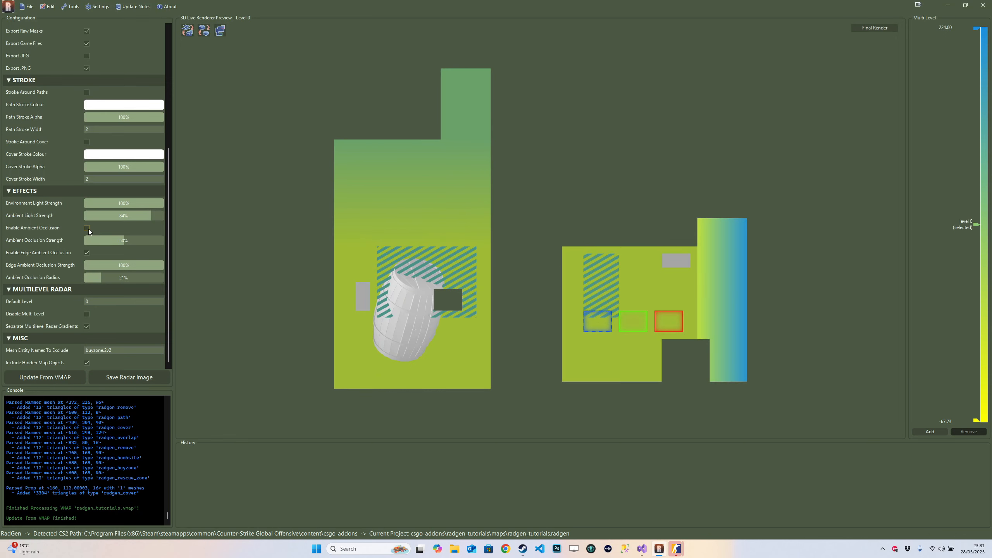
click(88, 229)
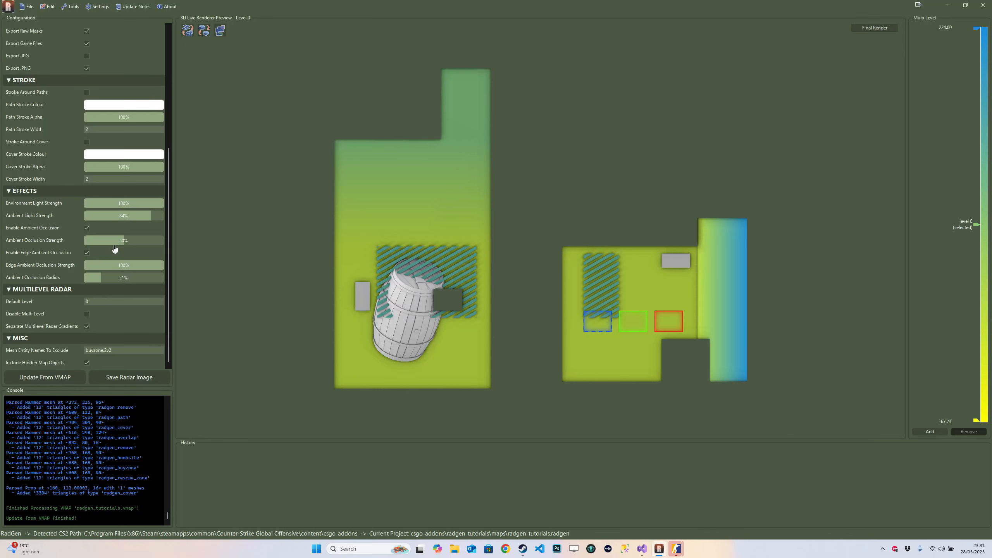
Step: Set Ambient Occlusion Strength to 58% and Ambient Occlusion Radius to 22%, leaving edge ambient occlusion enabled after comparing it off and on
mouse_move(123, 241)
mouse_down()
mouse_move(191, 246)
mouse_move(130, 242)
mouse_up()
click(86, 253)
click(86, 253)
click(86, 253)
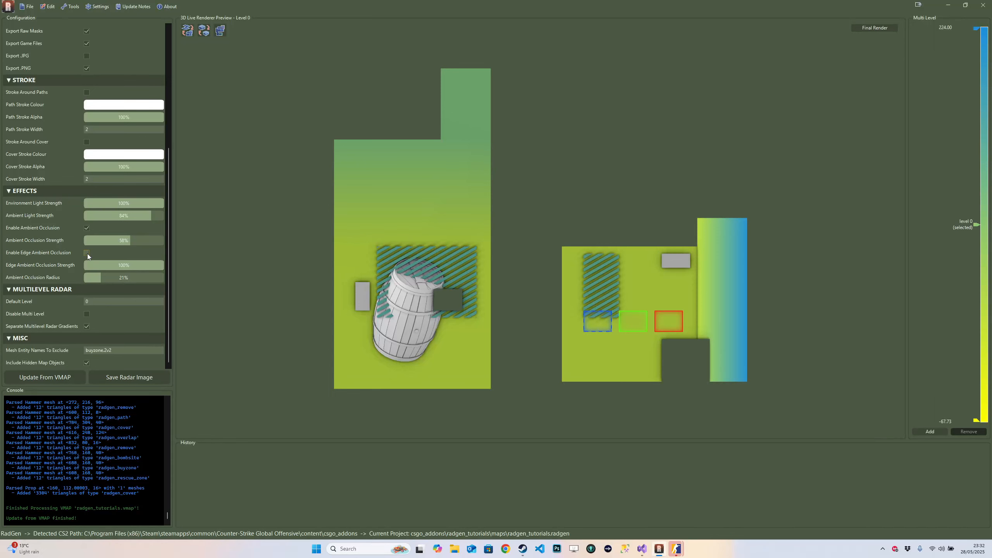
click(87, 254)
mouse_move(117, 266)
mouse_down()
mouse_move(99, 266)
mouse_move(164, 268)
mouse_move(118, 281)
mouse_move(184, 284)
mouse_move(102, 283)
mouse_up()
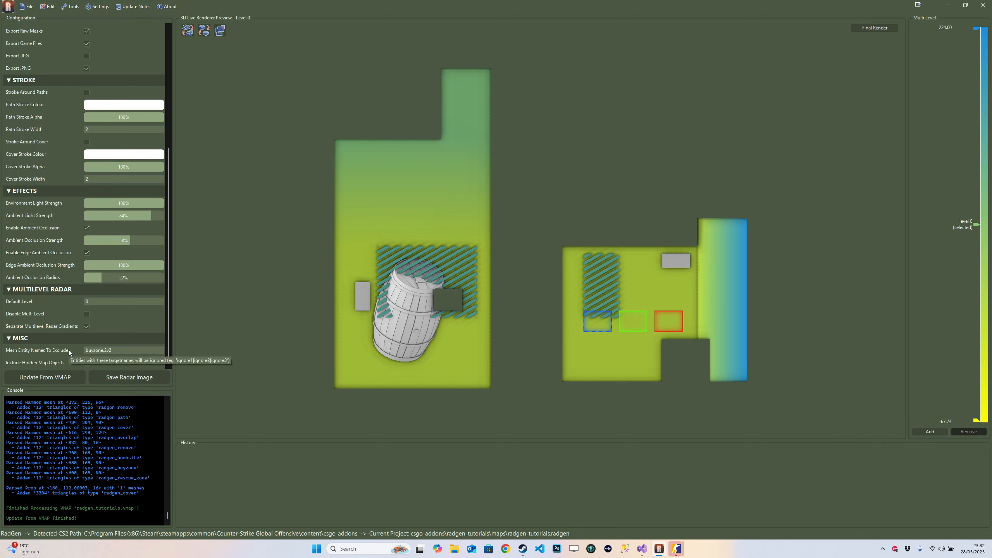
Step: Try appending sample text to Mesh Entity Names To Exclude and remove it again
double_click(117, 351)
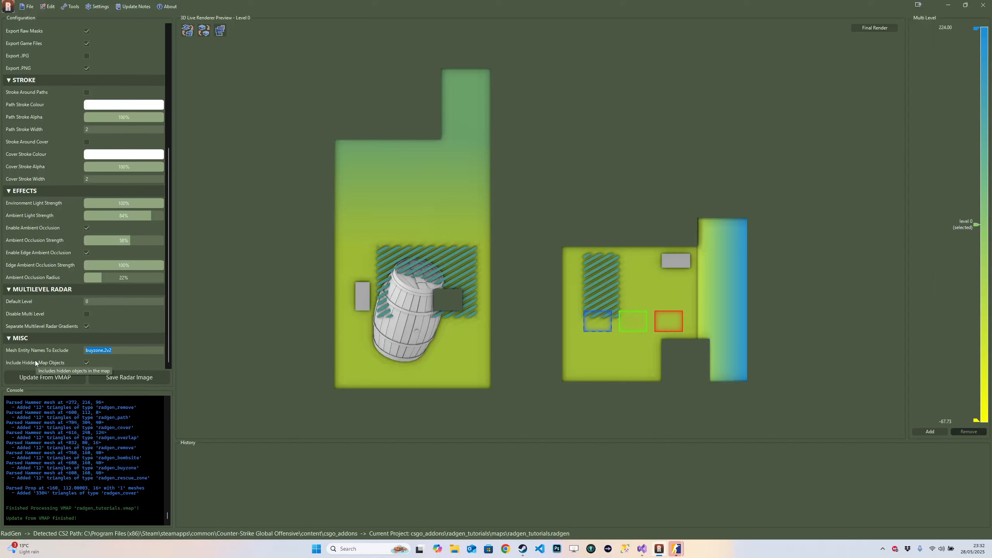
click(132, 351)
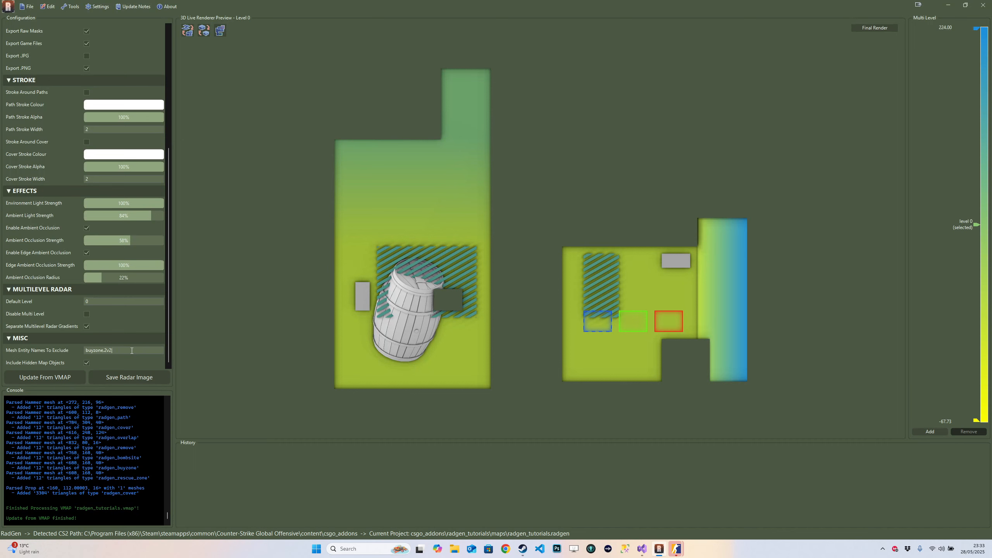
text(asdsjadi)
key(BackSpace)
key(BackSpace)
key(BackSpace)
key(BackSpace)
key(BackSpace)
key(BackSpace)
key(BackSpace)
key(BackSpace)
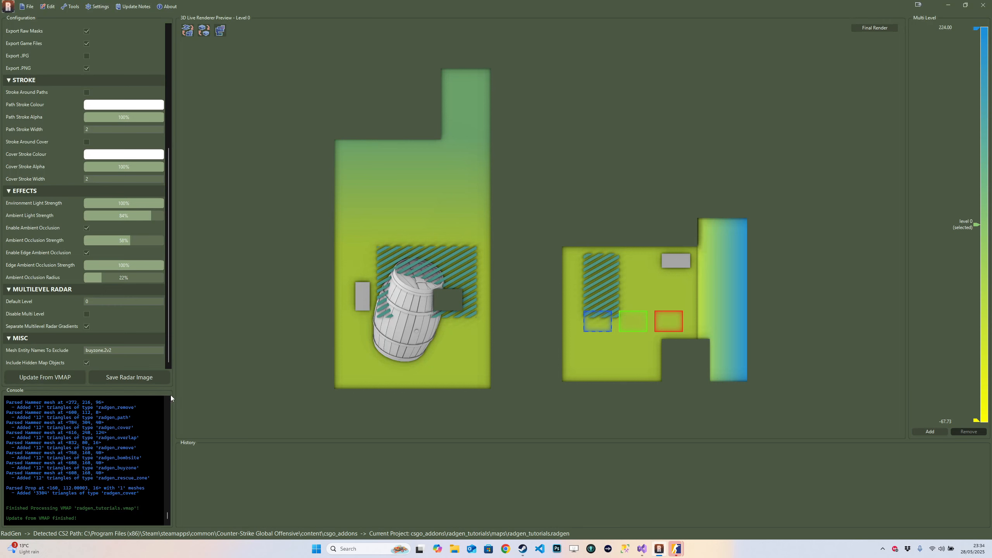
Step: Switch to File Explorer, open the radgen_tutorials panorama/images/overheadmaps folder, and place its window beside the RadGen preview
click(120, 378)
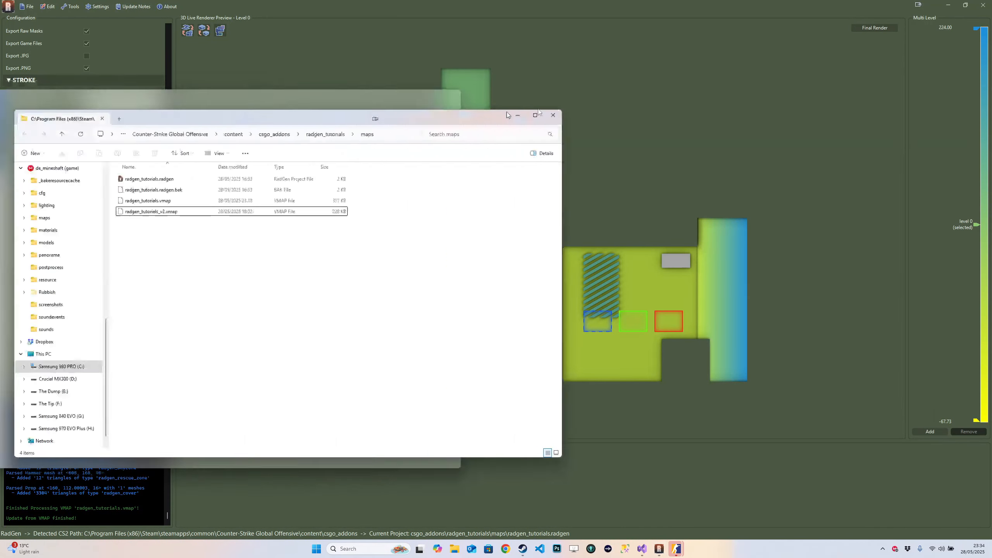
key(alt+Up)
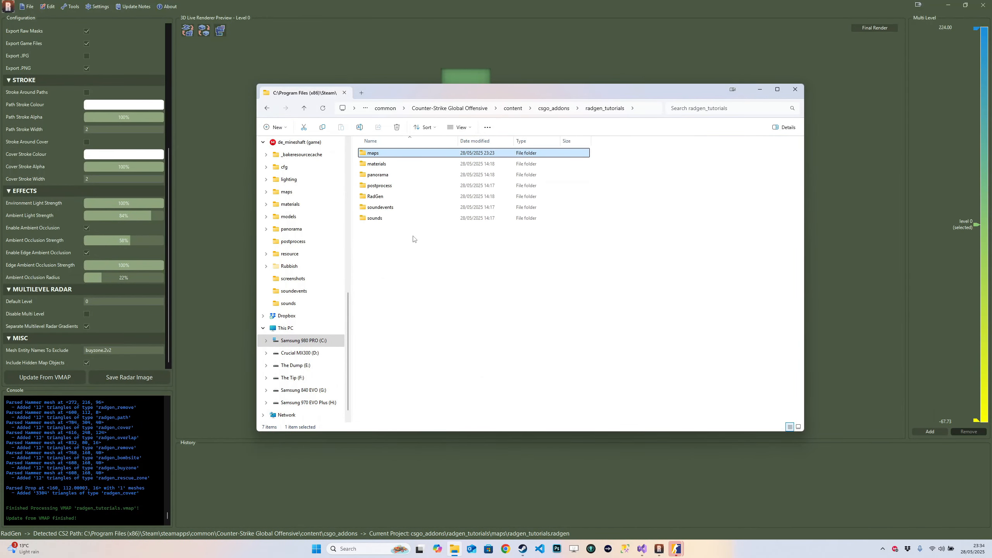
double_click(383, 175)
double_click(377, 155)
double_click(382, 154)
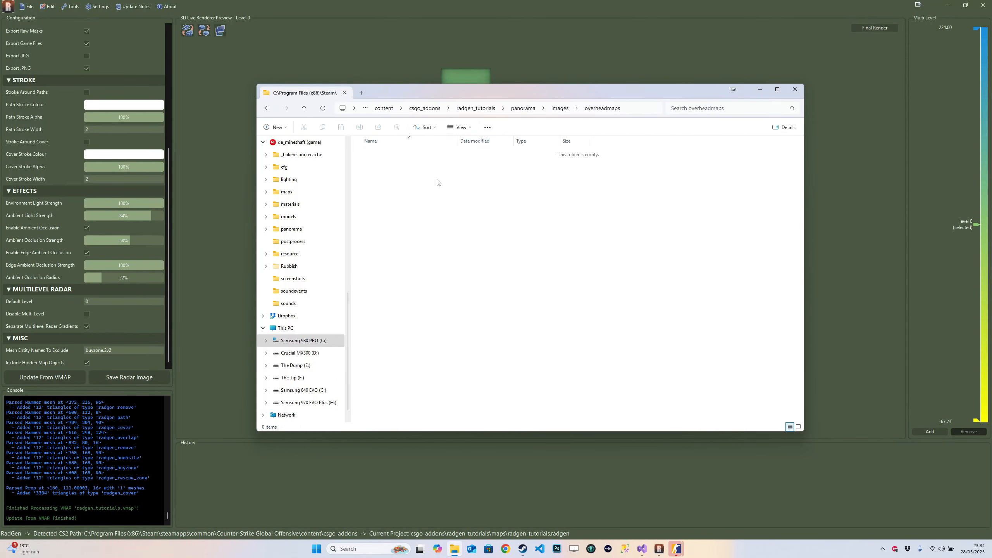
drag(502, 88, 765, 121)
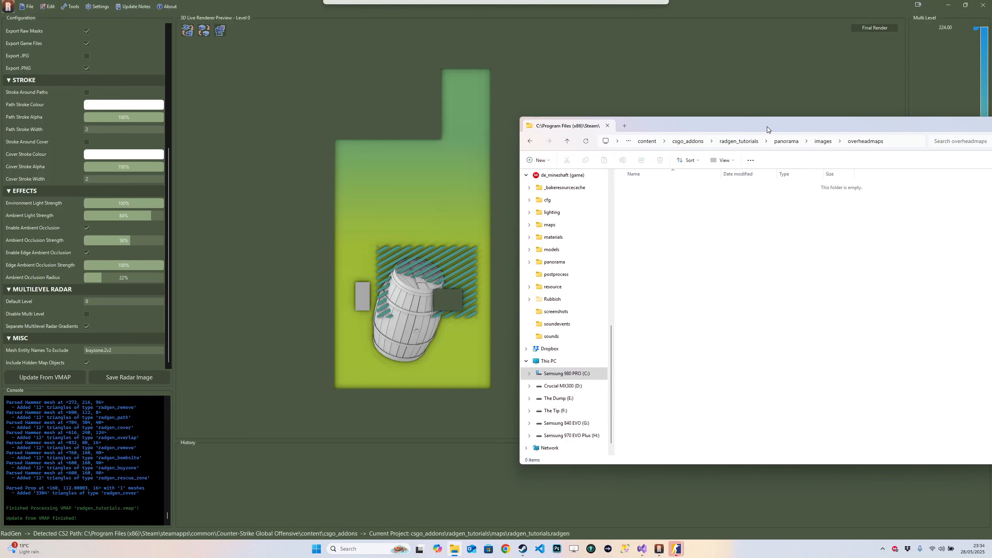
Step: Save the radar image in RadGen and examine the exported TGA, PNG and VTEX files in the overheadmaps folder
click(154, 381)
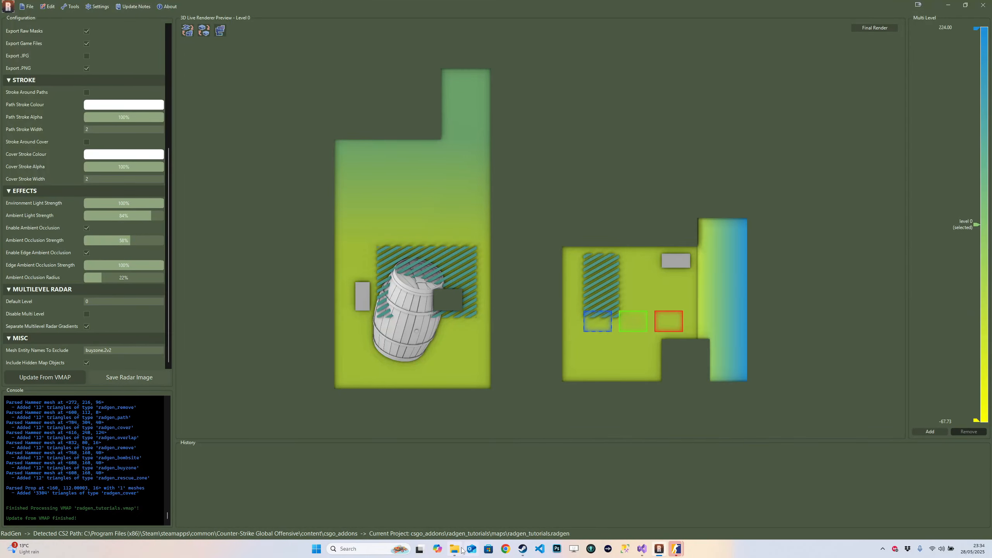
key(alt+Tab)
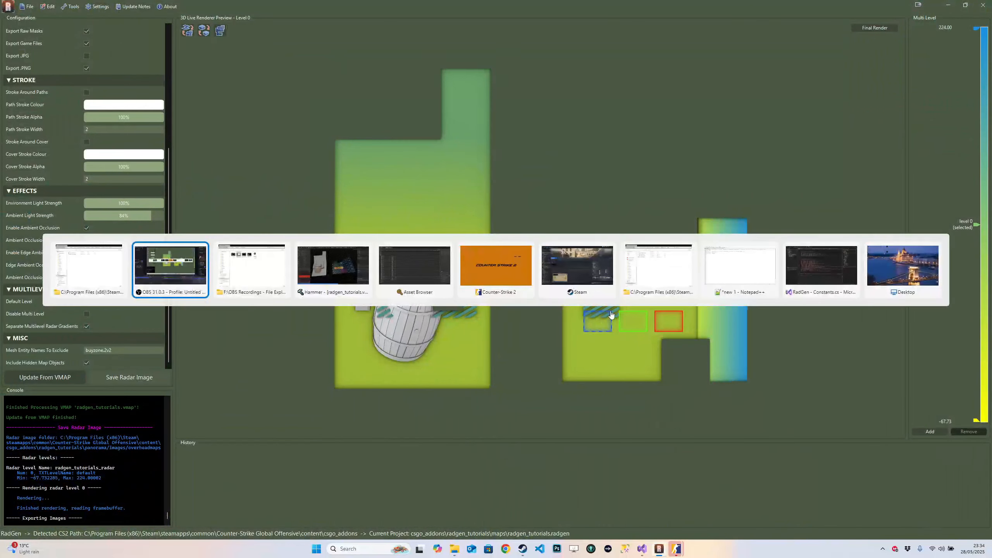
click(453, 549)
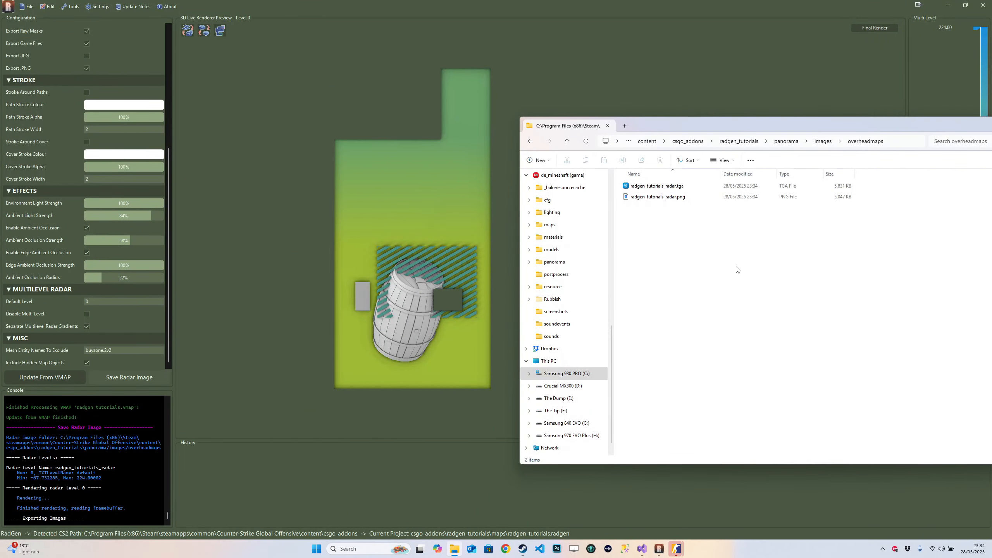
drag(693, 272, 675, 191)
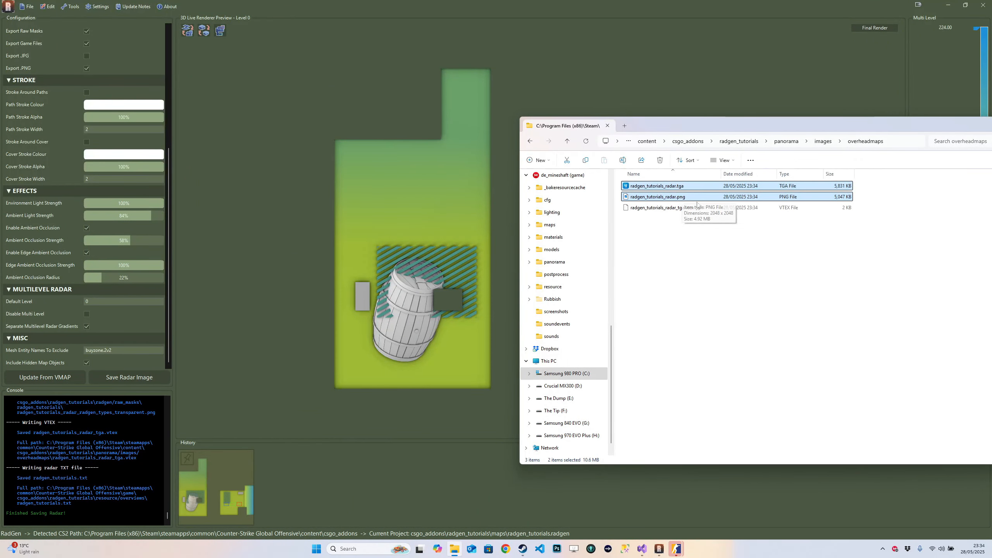
click(713, 238)
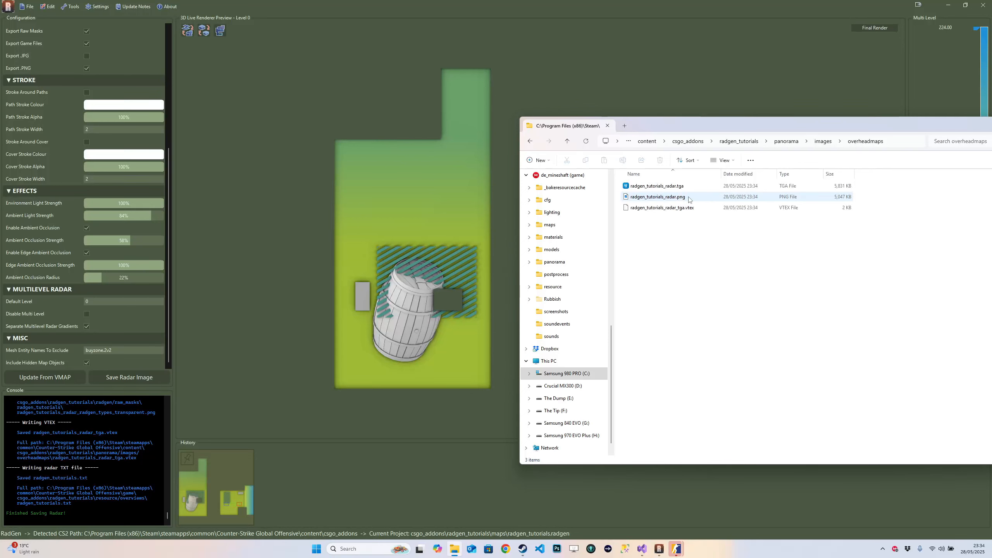
drag(654, 235, 700, 212)
click(697, 248)
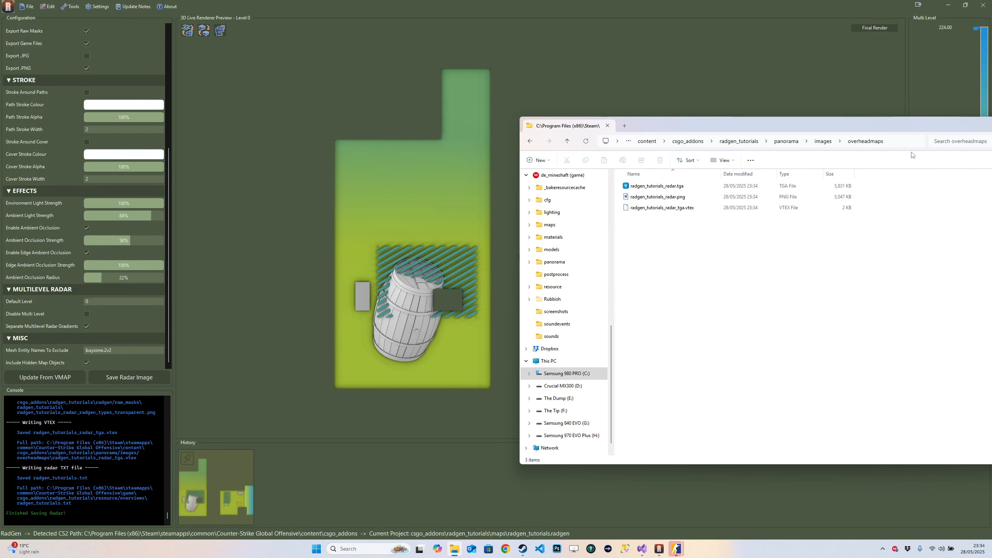
Step: Try to open the game version of the overheadmaps folder by replacing "content" with "game" in the path
click(874, 146)
double_click(743, 141)
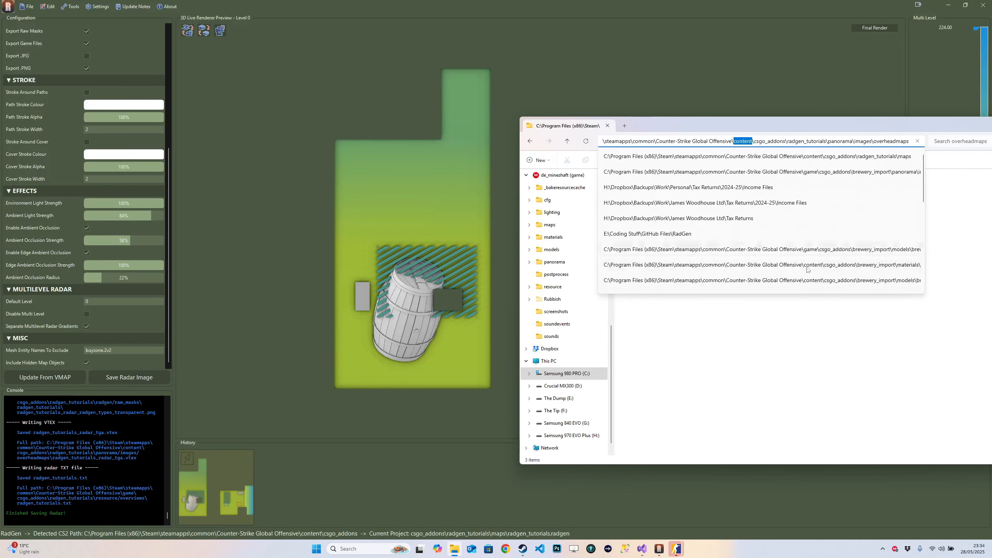
text(game)
key(Return)
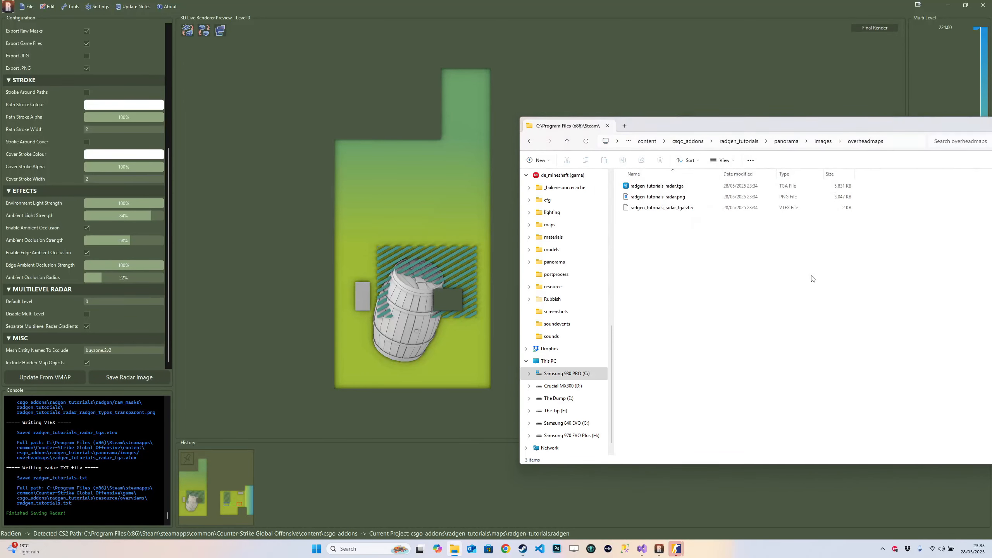
key(Return)
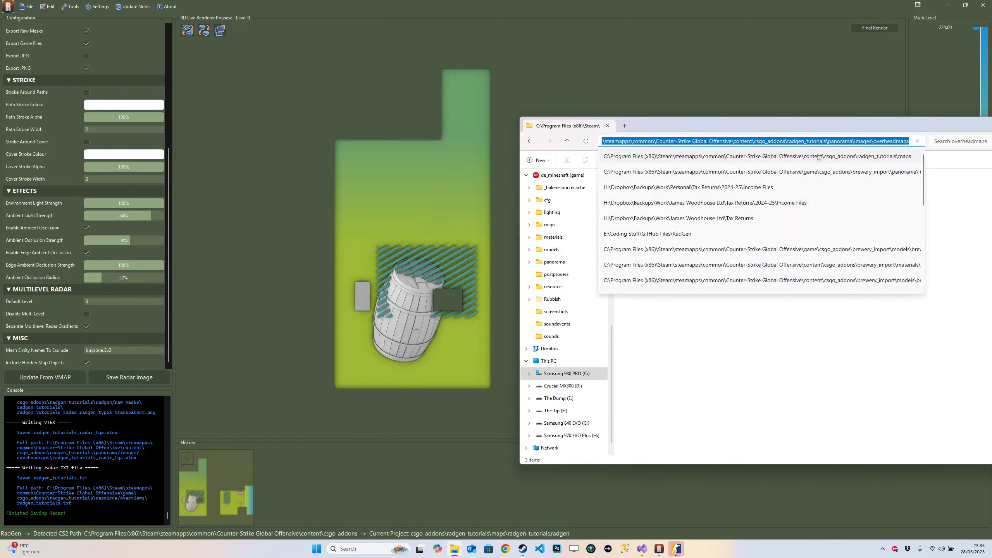
click(873, 261)
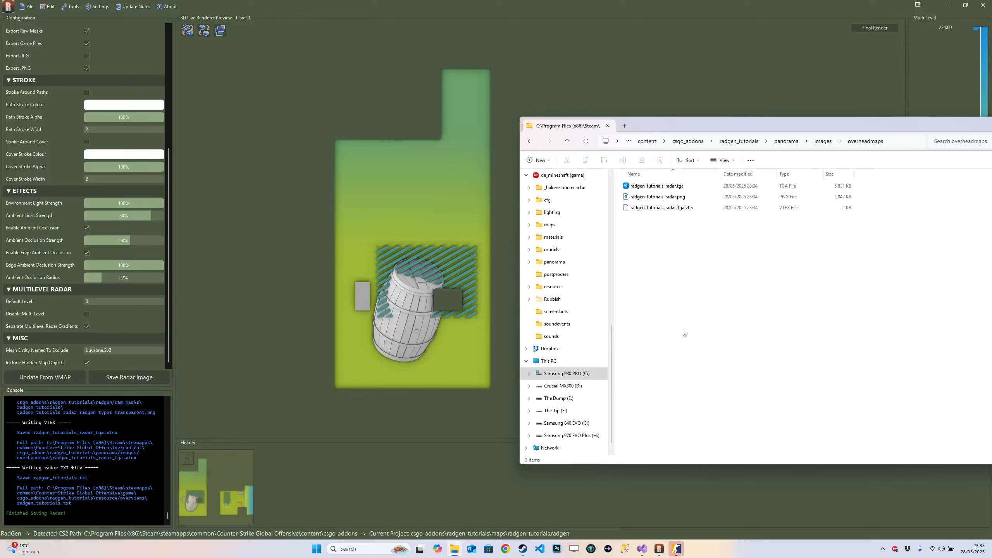
Step: Switch to Hammer, build the radgen_tutorials map, and return to the overheadmaps folder in File Explorer
mouse_move(677, 549)
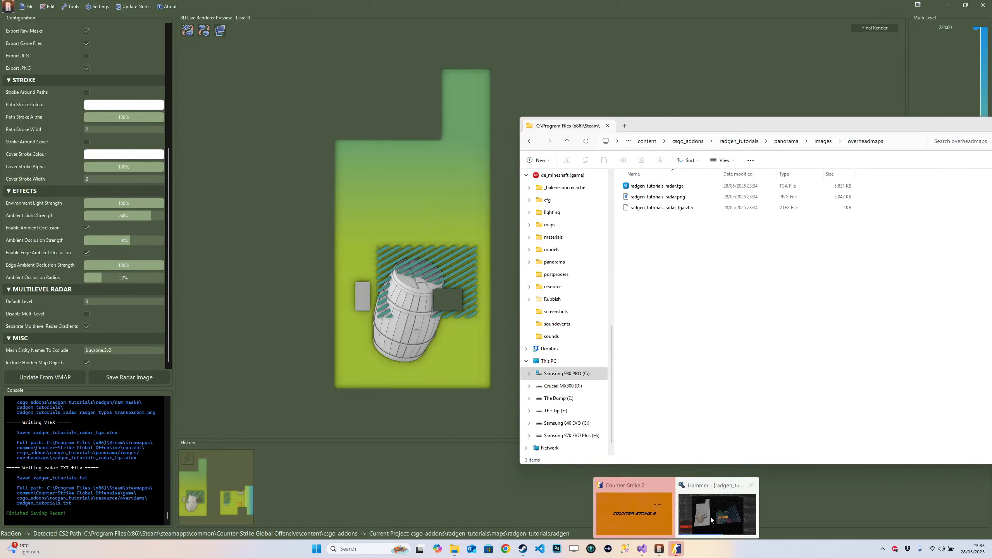
click(703, 512)
key(F9)
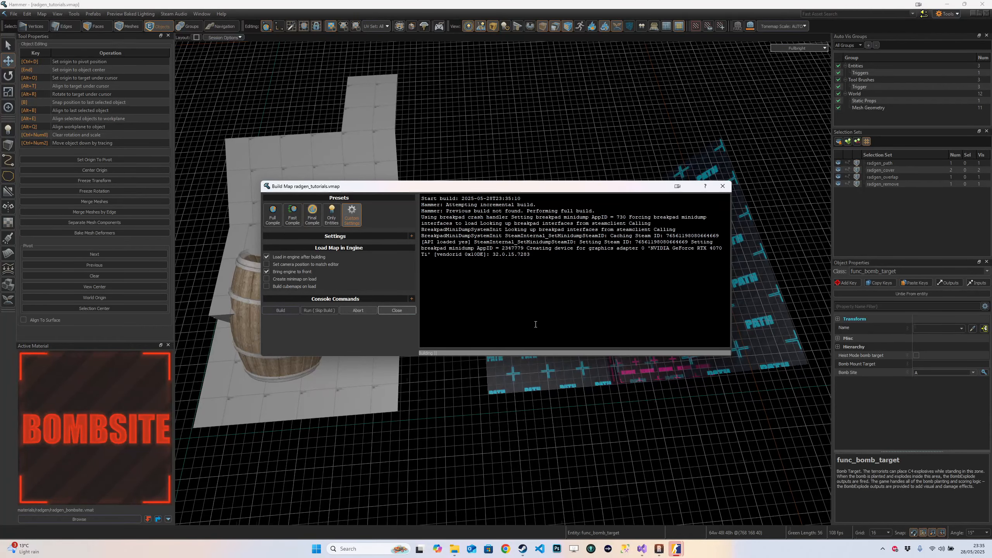
key(alt+Tab)
key(alt+Tab)
key(alt+Tab)
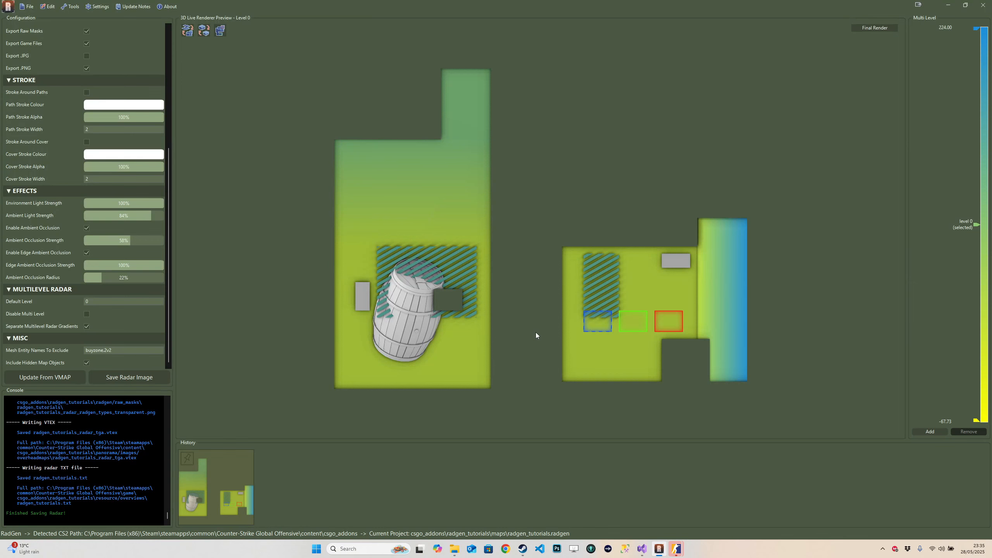
key(alt+Tab)
key(alt+Tab)
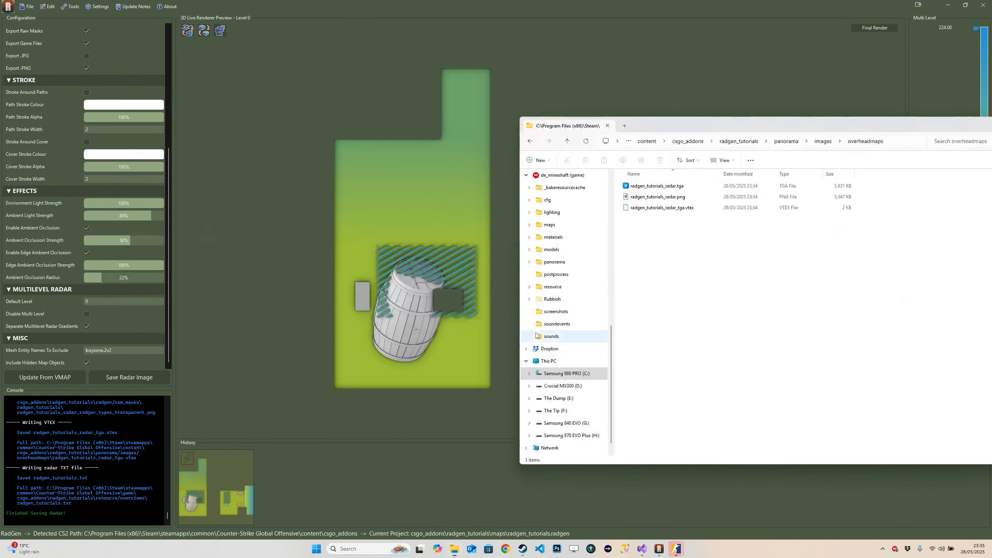
Step: Browse to game/csgo_addons/radgen_tutorials/resource/overviews in the Counter-Strike Global Offensive folder and select radgen_tutorials.txt
drag(851, 131, 794, 127)
click(589, 137)
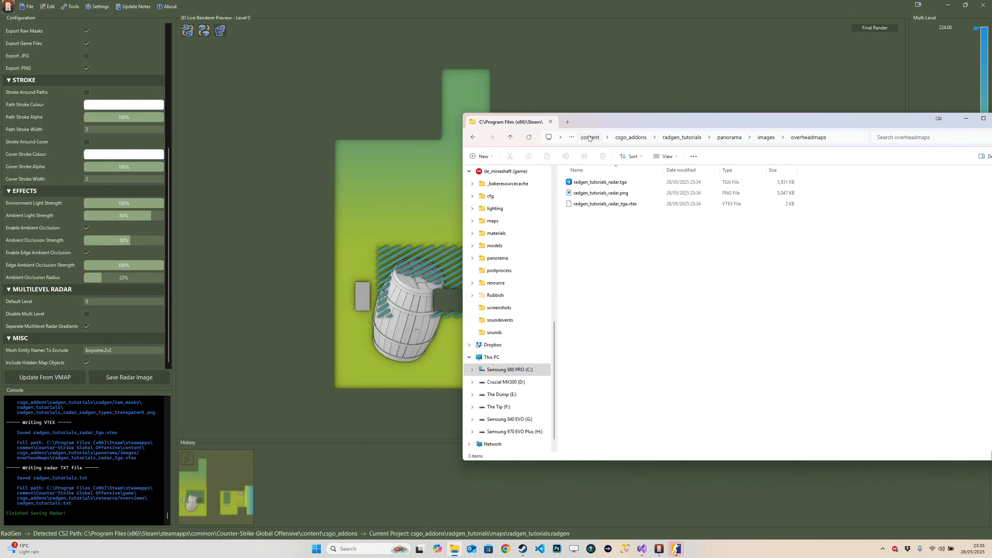
click(751, 137)
double_click(584, 192)
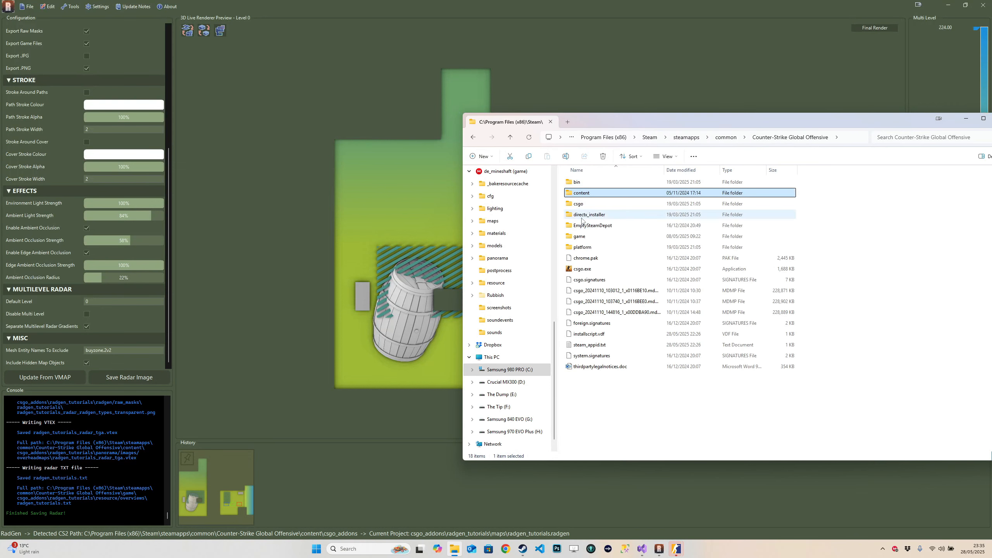
double_click(587, 226)
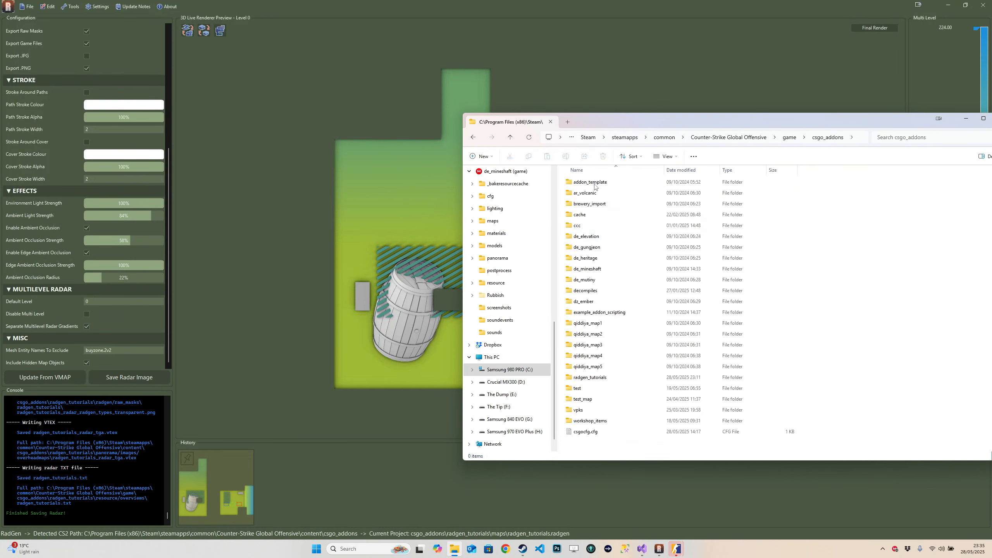
double_click(589, 378)
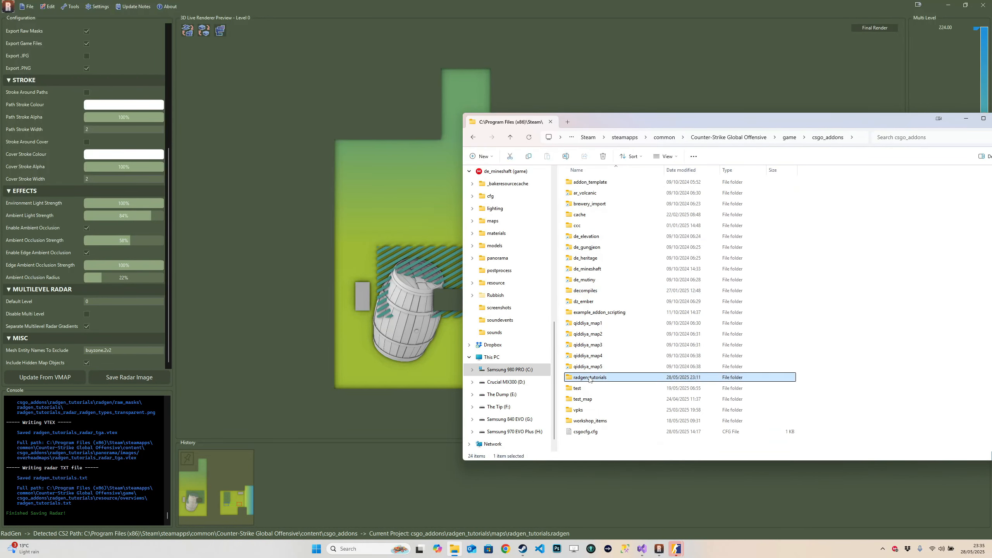
double_click(590, 237)
click(580, 183)
double_click(580, 183)
click(596, 184)
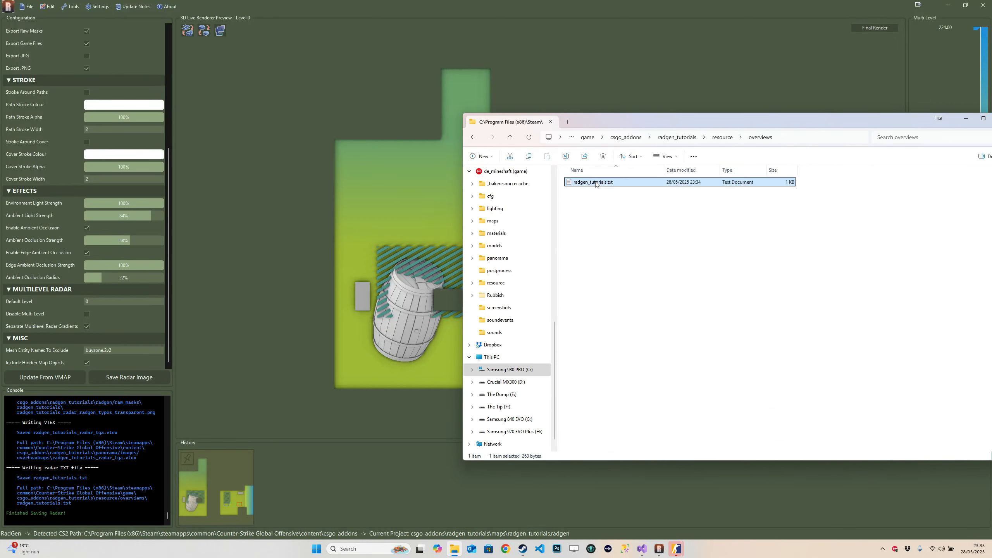
Step: Return to the game overviews folder and open radgen_tutorials.txt to examine the radar text file
key(alt+Left)
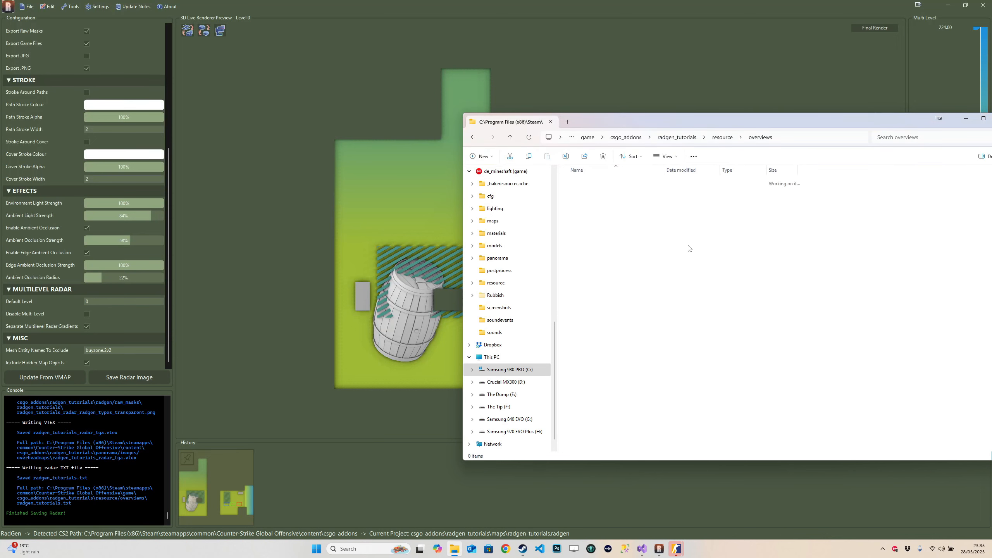
key(alt+Right)
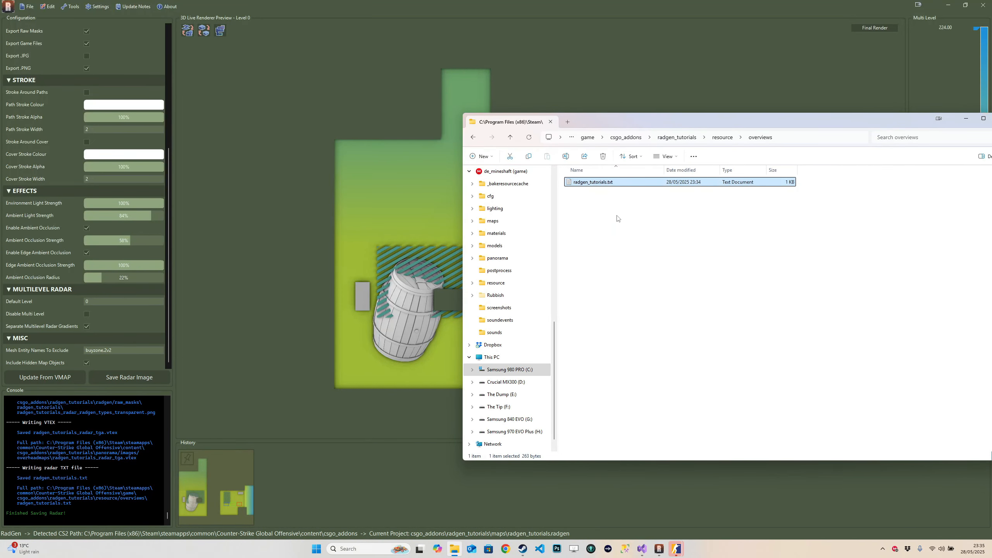
key(Return)
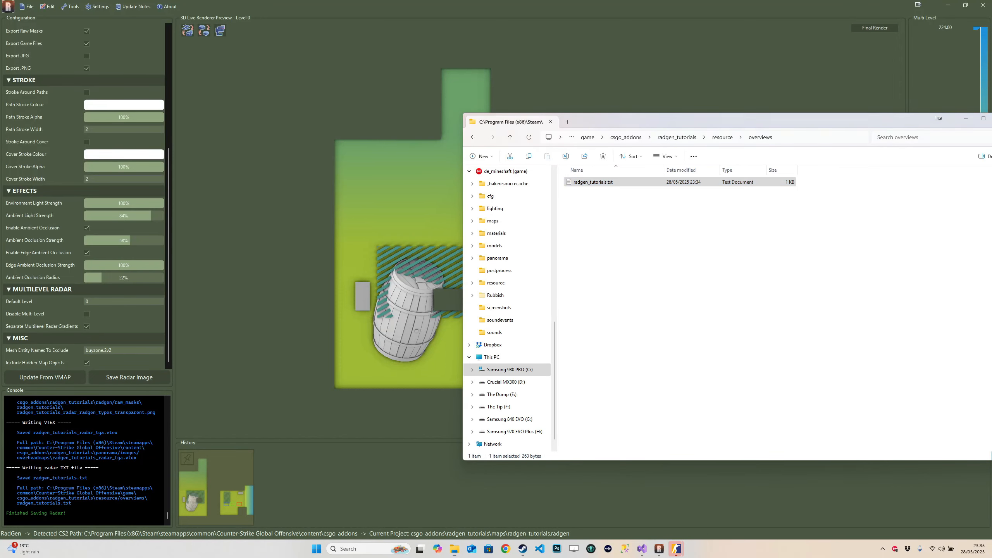
drag(934, 310, 678, 243)
click(685, 549)
Step: Browse from the game's radgen_tutorials folder to panorama/images/overheadmaps and examine the compiled radgen_tutorials_radar_tga.vtex_c file
click(686, 141)
double_click(584, 247)
key(alt+Up)
key(Up)
key(Return)
click(587, 183)
double_click(587, 183)
double_click(588, 183)
drag(664, 207, 599, 180)
drag(694, 244, 688, 213)
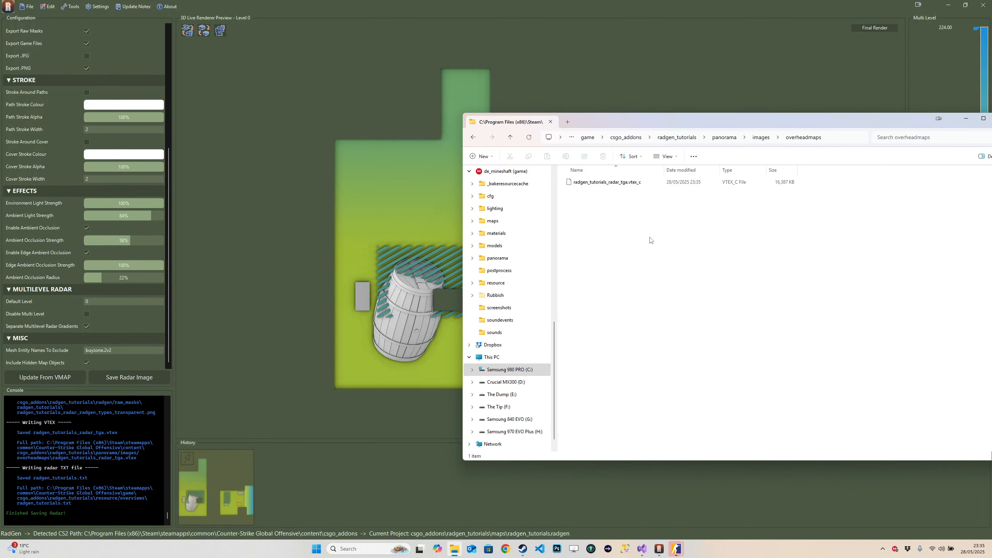
Step: Switch to Counter-Strike 2 to look at the built map, and return to RadGen
drag(658, 124, 553, 113)
click(660, 549)
mouse_move(673, 546)
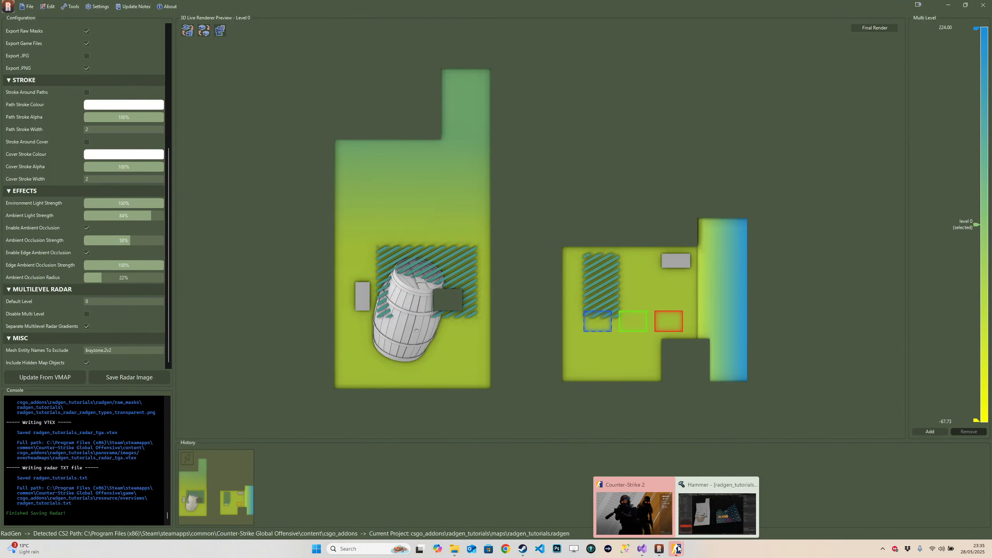
click(631, 518)
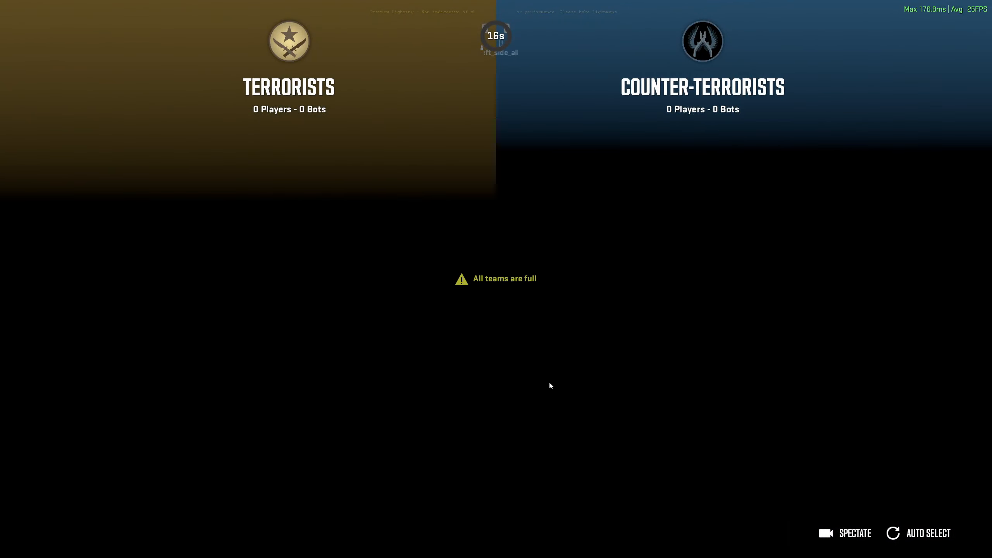
key(alt+Tab)
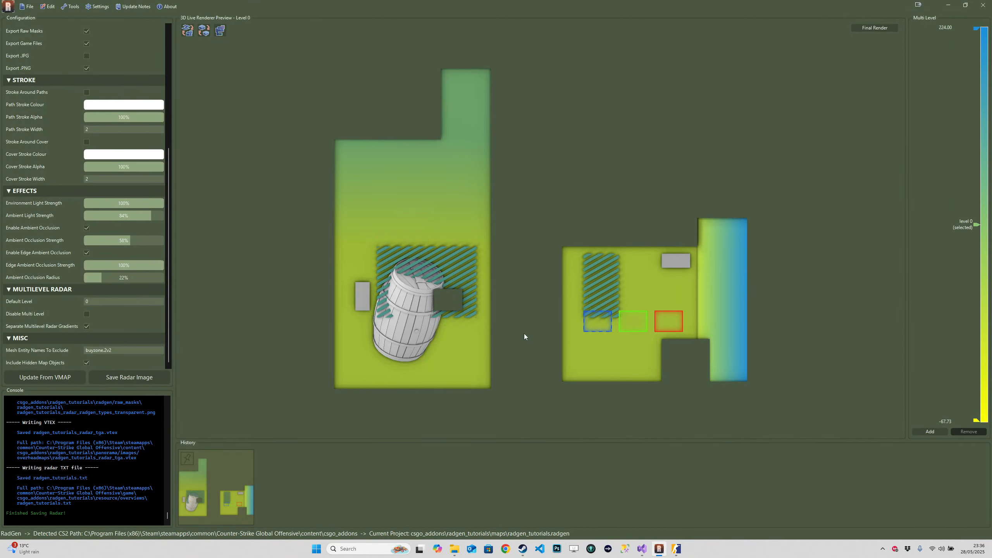
Step: Recheck the compiled VTEX_C file in File Explorer, and review RadGen's console log from its beginning
click(454, 549)
drag(537, 246, 494, 207)
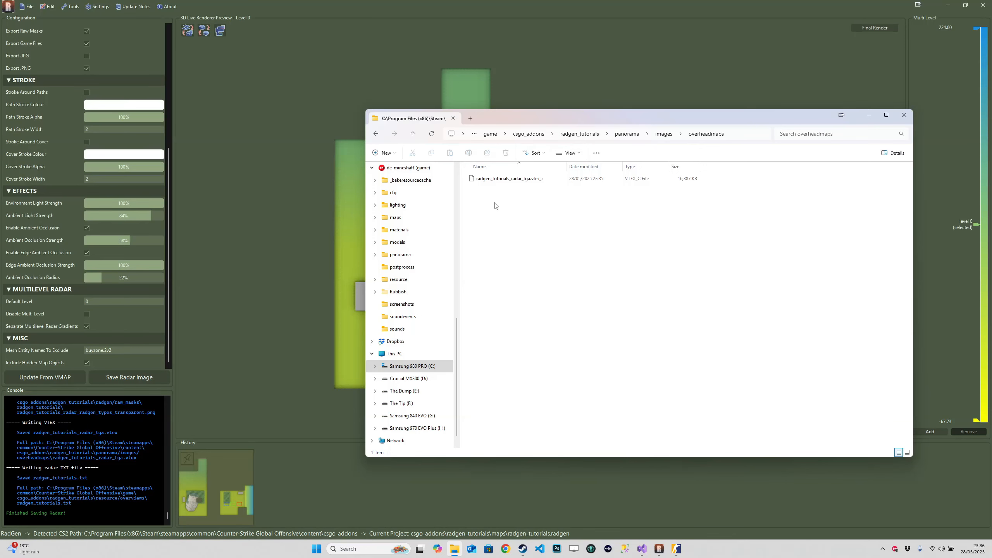
click(319, 3)
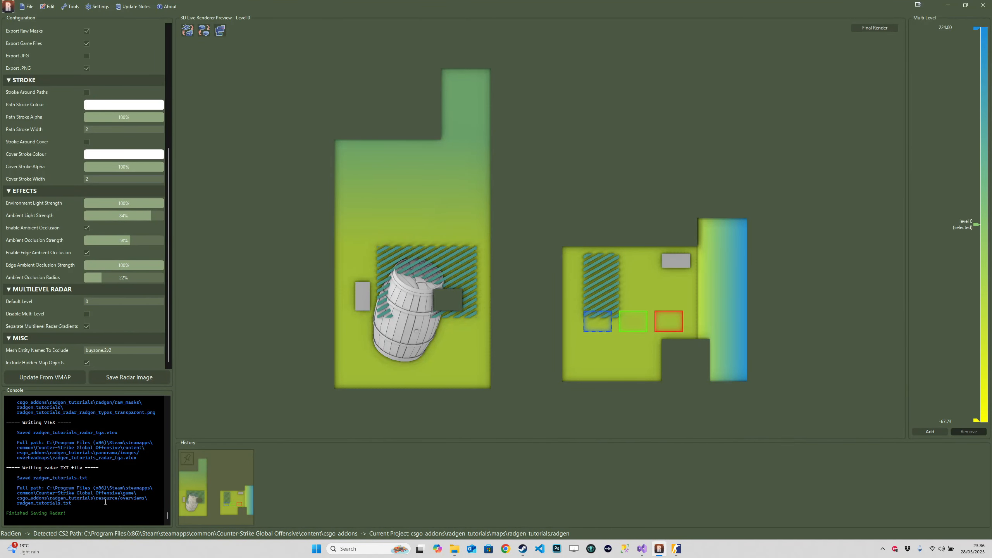
drag(167, 519, 169, 393)
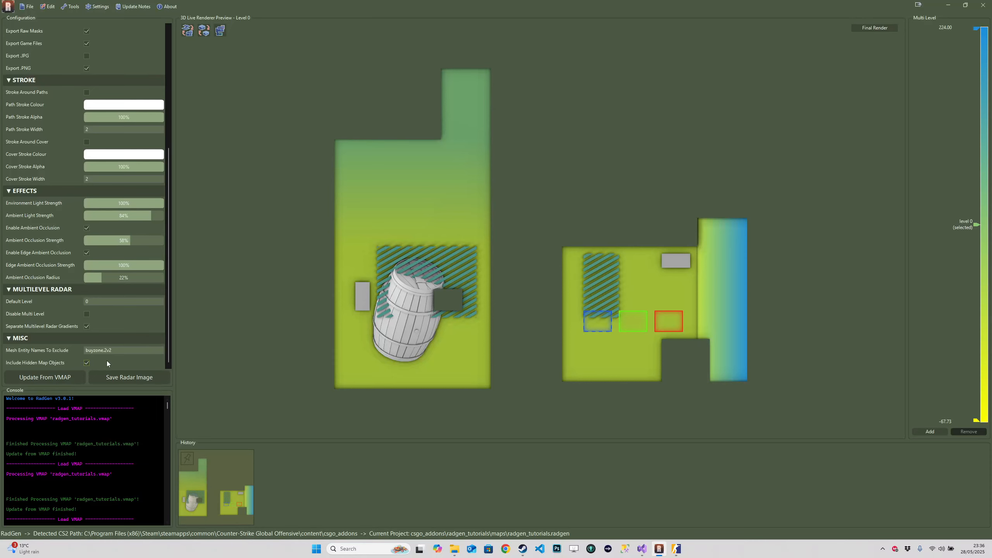
Step: Switch to Hammer, close the Build Map dialog, and place a copy of the grey floor mesh high above the original area
click(714, 508)
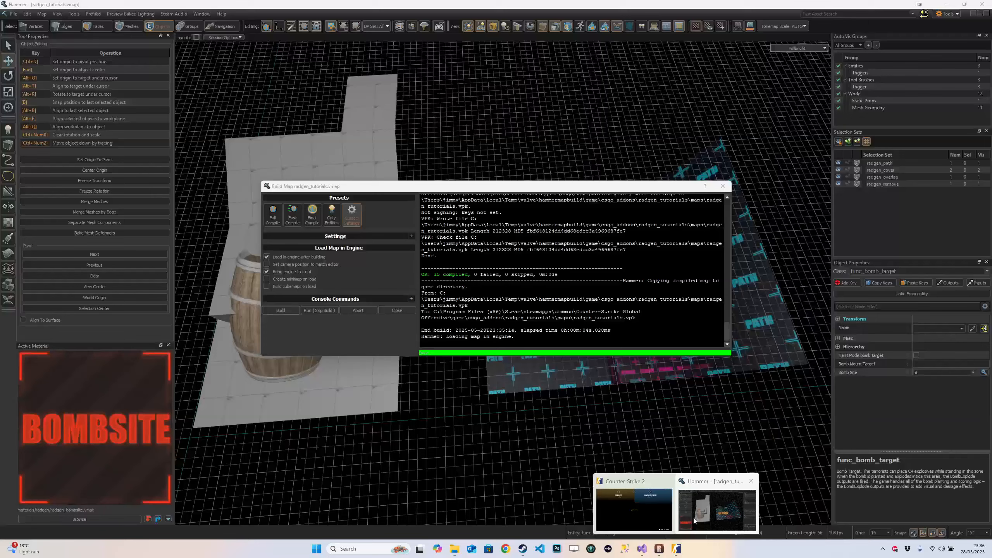
click(723, 187)
key(z)
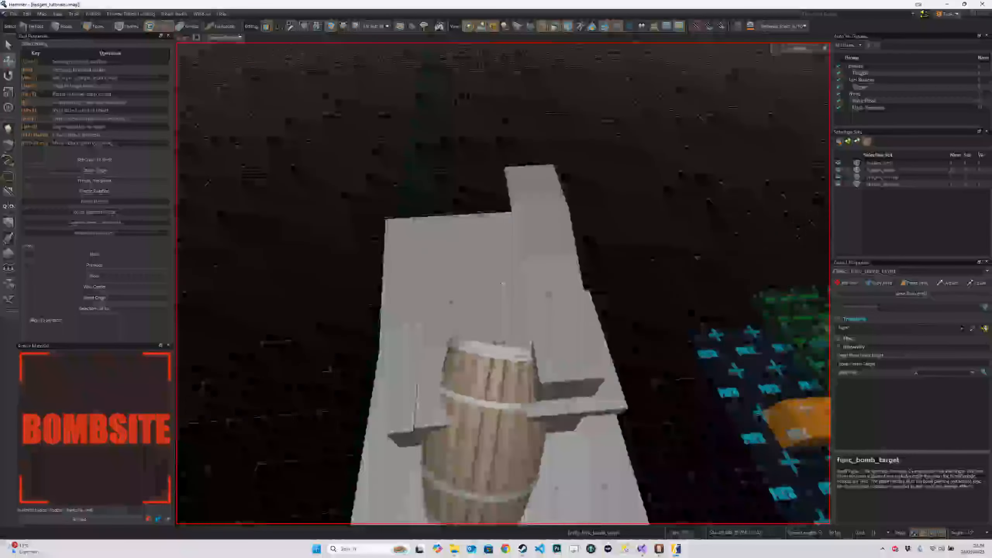
key(s)
key(w)
key(s)
key(z)
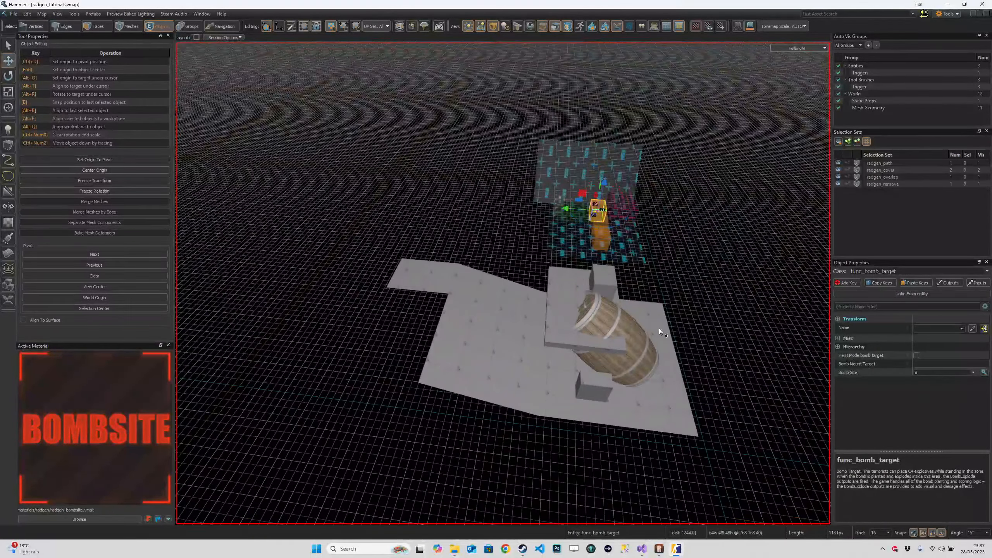
click(659, 329)
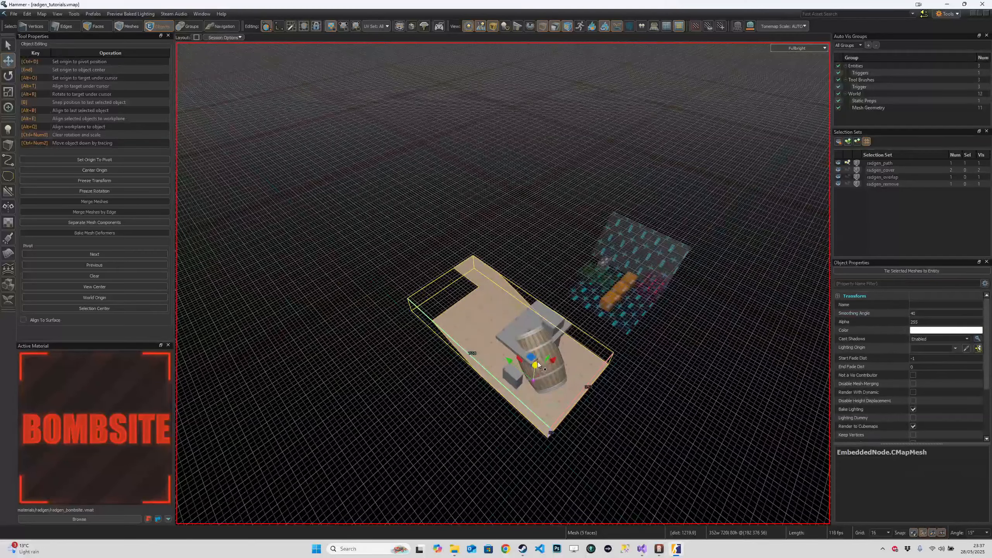
drag(533, 362, 555, 313)
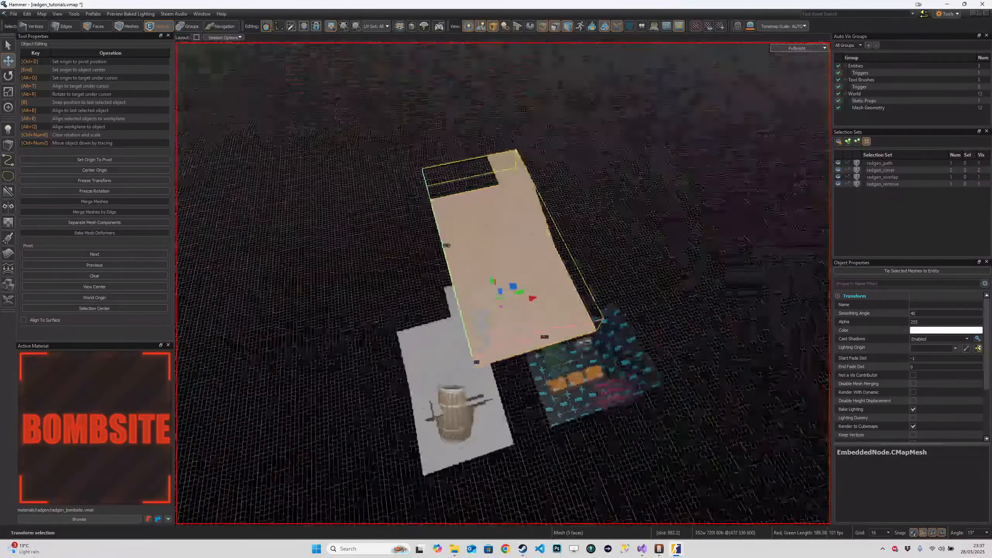
Step: Trim the copied floor to a 352 by 320 unit slab positioned beside the original floor, and save the map
scroll(503, 283, down, 3)
key(3)
key(Delete)
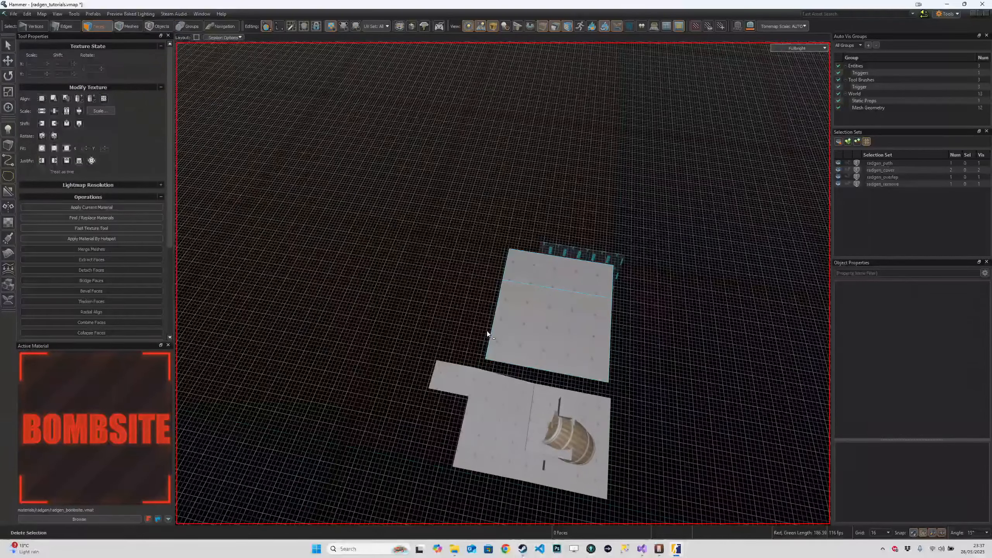
key(5)
click(538, 331)
drag(535, 310, 548, 328)
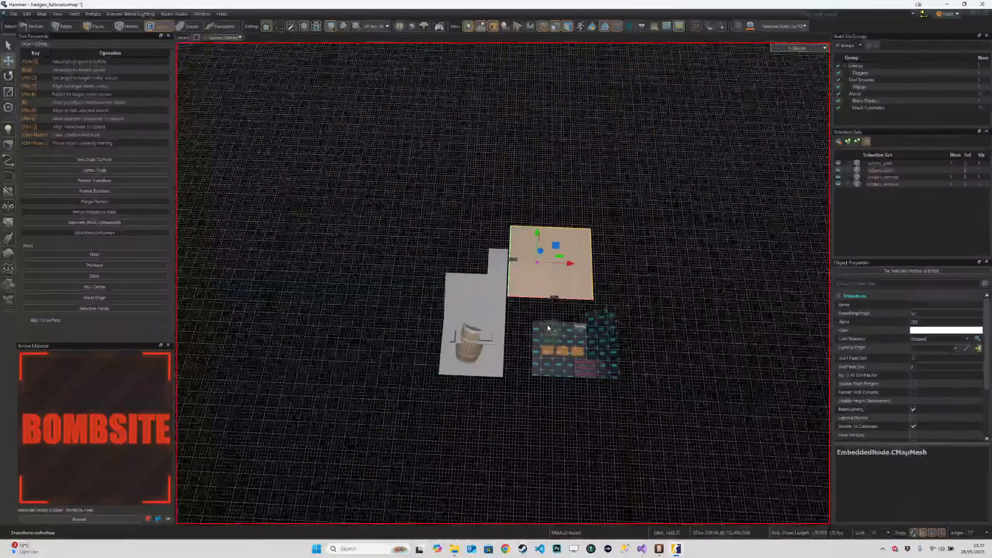
key(ctrl+s)
Step: Lower the floating slab by 64 units and add it to the radgen_path selection set
scroll(547, 325, up, 2)
scroll(532, 333, up, 3)
drag(532, 333, 499, 271)
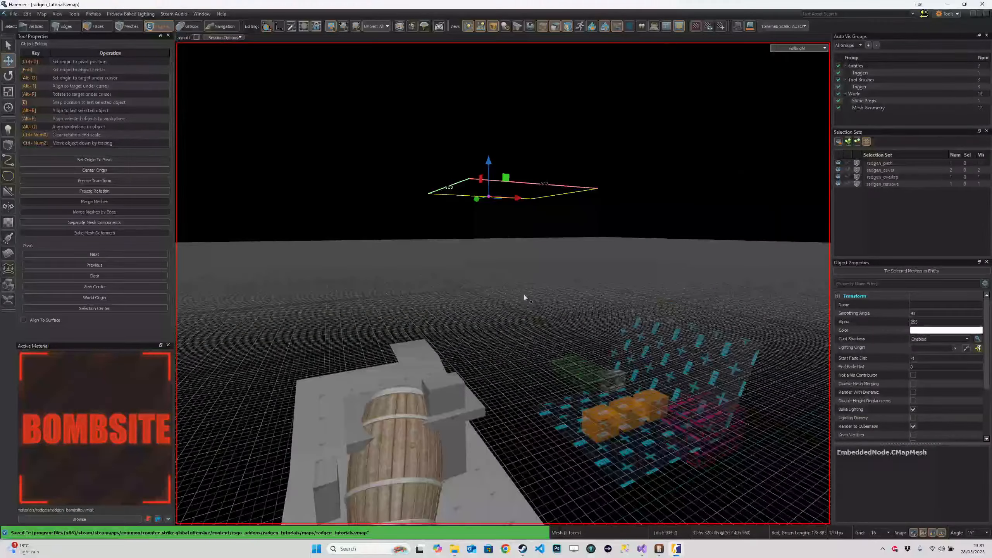
drag(493, 176, 497, 224)
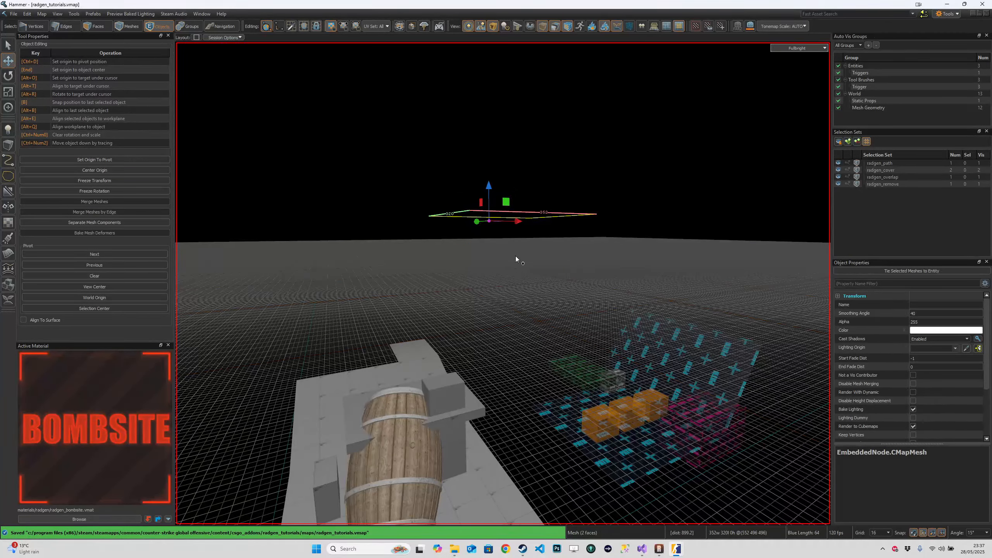
right_click(873, 168)
click(910, 170)
Step: Examine the upper height gradient marker in RadGen, compare it with the geometry heights in Hammer, and return to RadGen
key(alt+Tab)
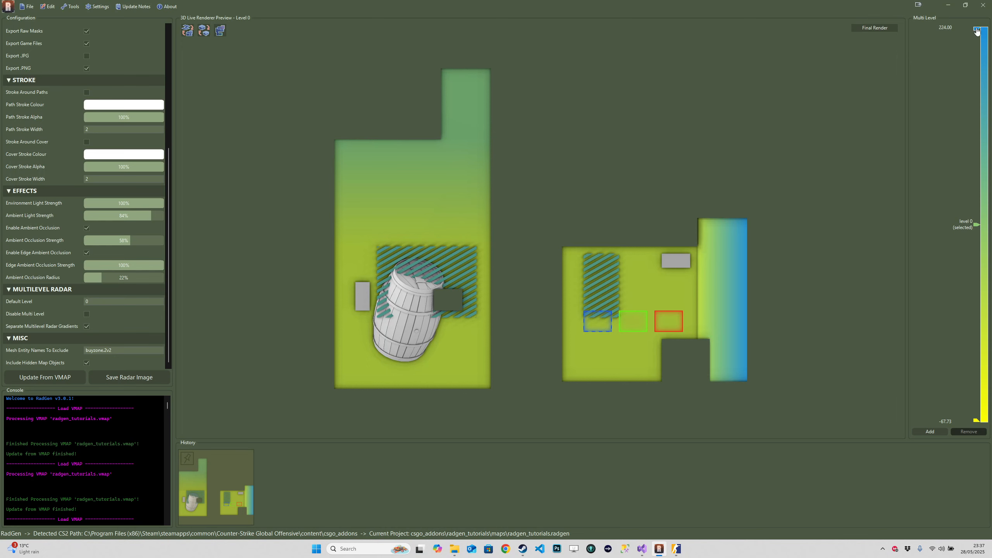
mouse_move(977, 32)
mouse_down()
mouse_move(972, 74)
mouse_move(974, 23)
mouse_up()
mouse_move(977, 30)
mouse_down()
mouse_move(961, 133)
mouse_move(969, 31)
mouse_move(964, 94)
mouse_move(961, 39)
mouse_up()
click(676, 549)
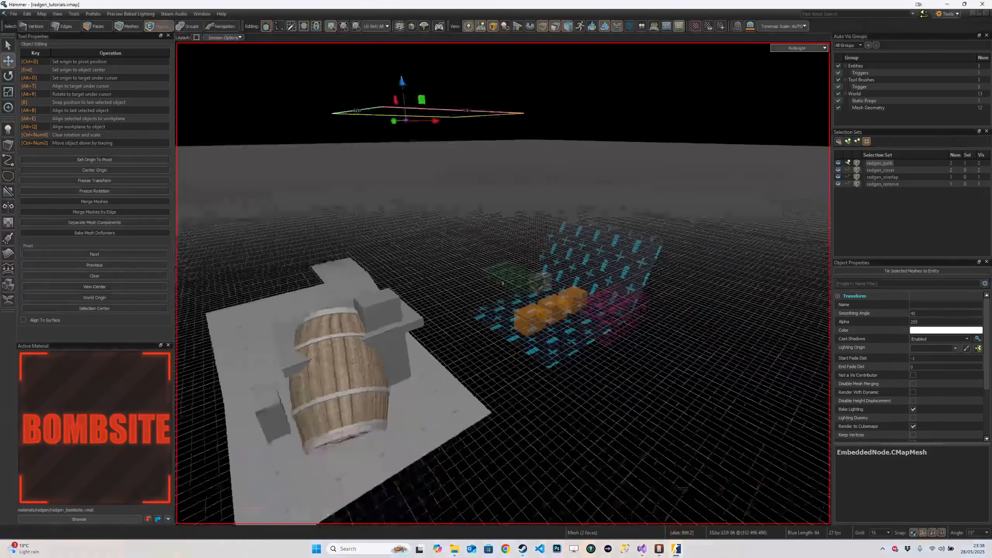
key(w)
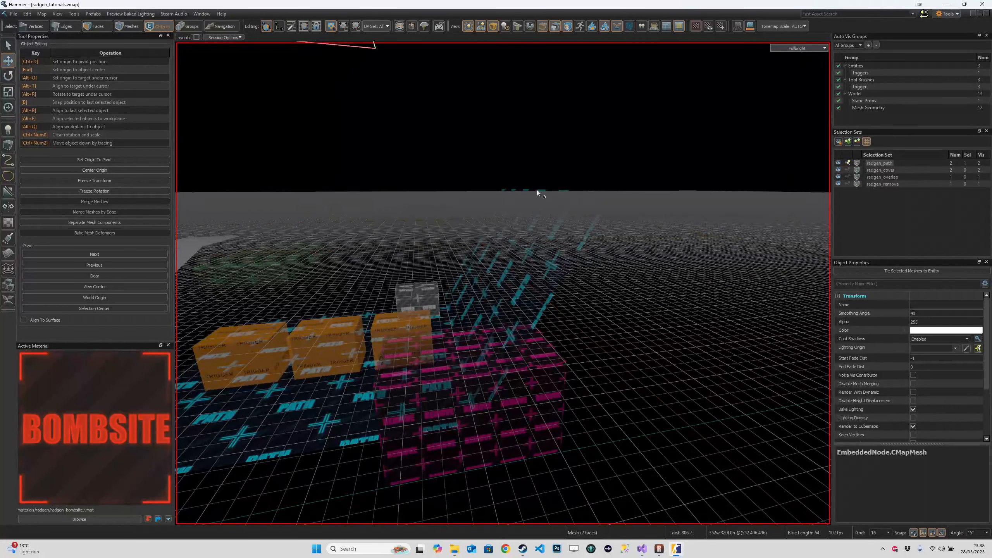
key(alt+Tab)
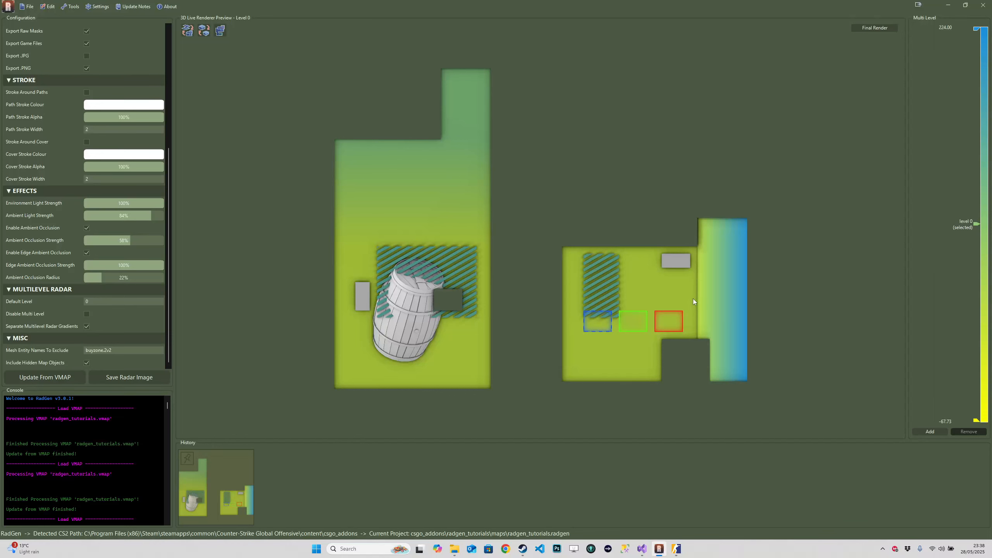
Step: Tighten level 0's height gradient by lowering the blue marker, raising the yellow marker, and adjusting the green midpoint between them
mouse_move(976, 29)
mouse_down()
mouse_move(980, 150)
mouse_move(980, 130)
mouse_up()
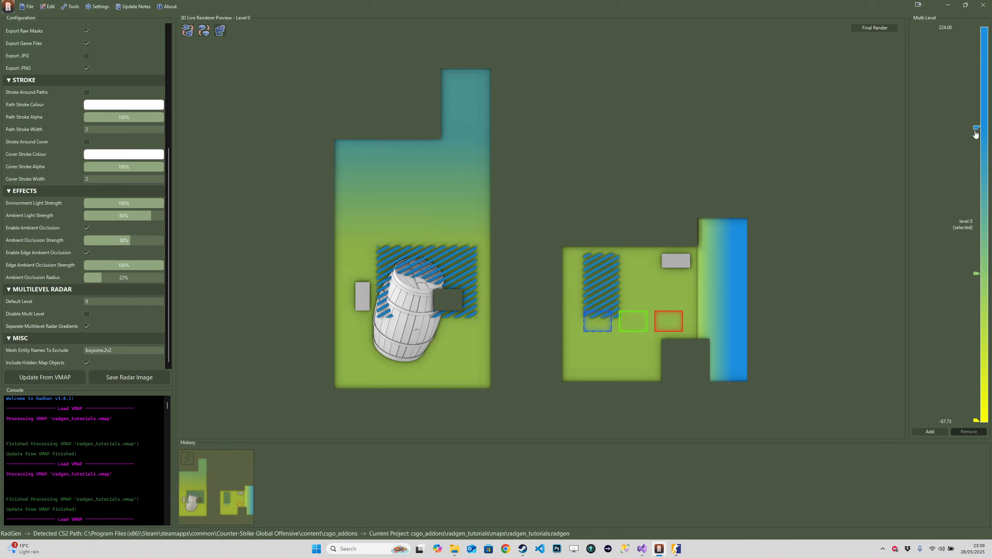
mouse_move(976, 135)
mouse_down()
mouse_move(974, 122)
mouse_move(961, 180)
mouse_move(963, 158)
mouse_up()
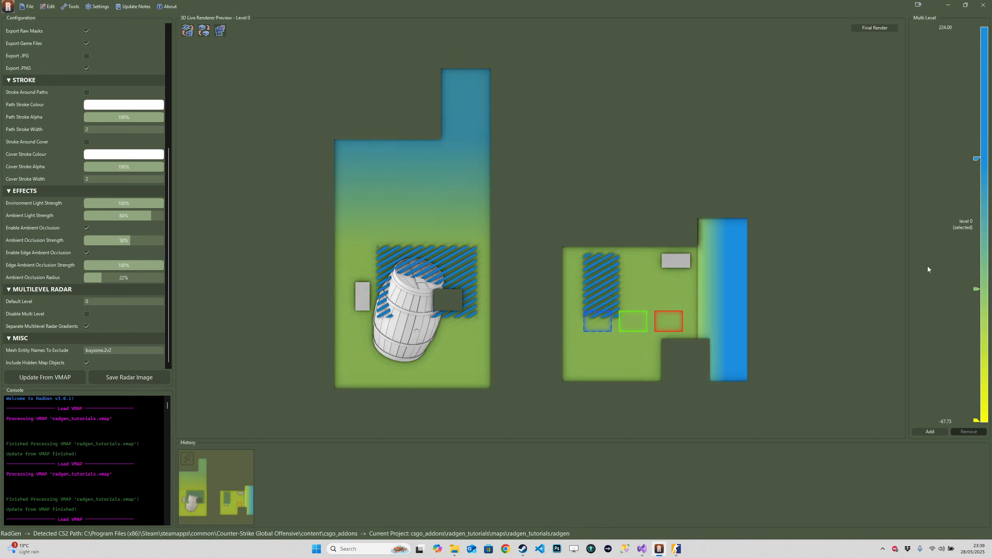
drag(977, 158, 977, 142)
mouse_move(975, 420)
mouse_down()
mouse_move(978, 331)
mouse_move(977, 381)
mouse_move(977, 359)
mouse_up()
mouse_move(976, 147)
mouse_down()
mouse_move(977, 135)
mouse_move(981, 164)
mouse_up()
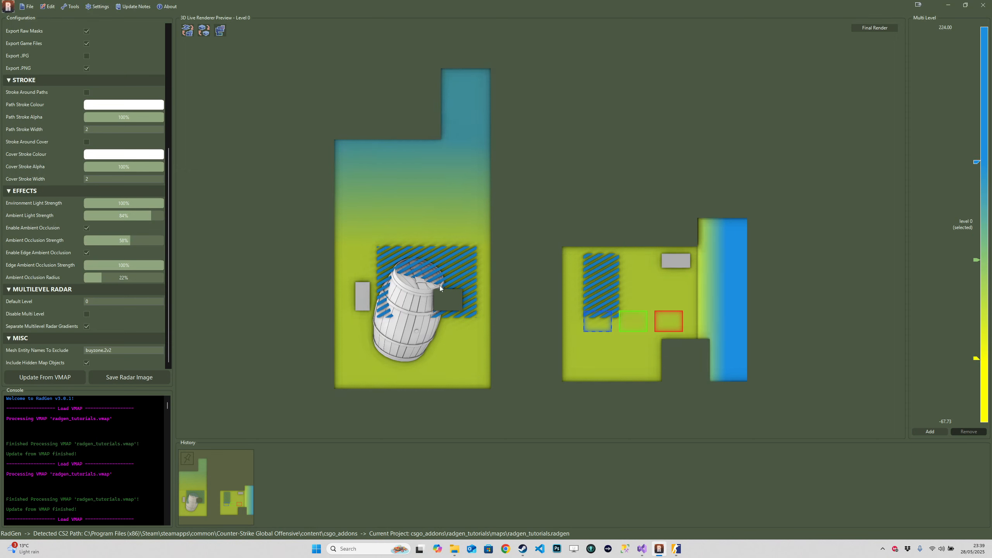
mouse_move(977, 359)
mouse_down()
mouse_move(976, 388)
mouse_move(977, 378)
mouse_up()
mouse_move(977, 269)
mouse_down()
mouse_move(977, 239)
mouse_move(977, 285)
mouse_move(977, 220)
mouse_move(977, 272)
mouse_up()
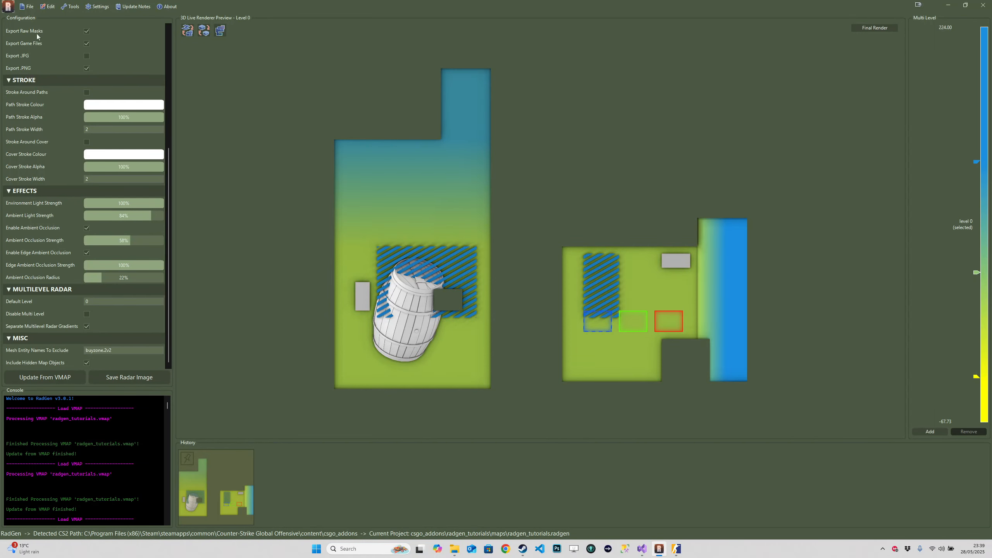
Step: Open de_brewery.radgen from the recent files, saving the changes to the current radgen_tutorials project
click(28, 6)
click(28, 6)
click(29, 6)
mouse_move(47, 76)
click(174, 97)
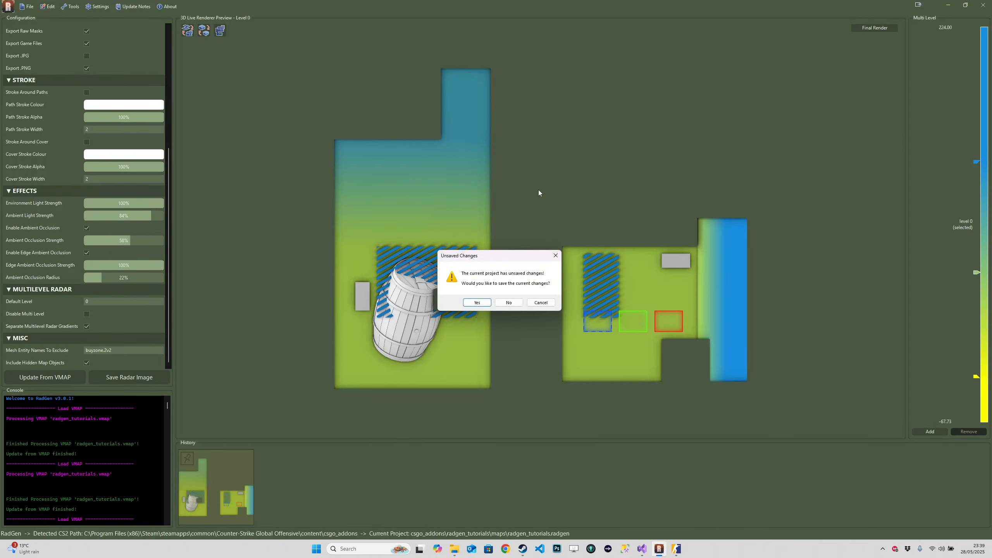
click(477, 303)
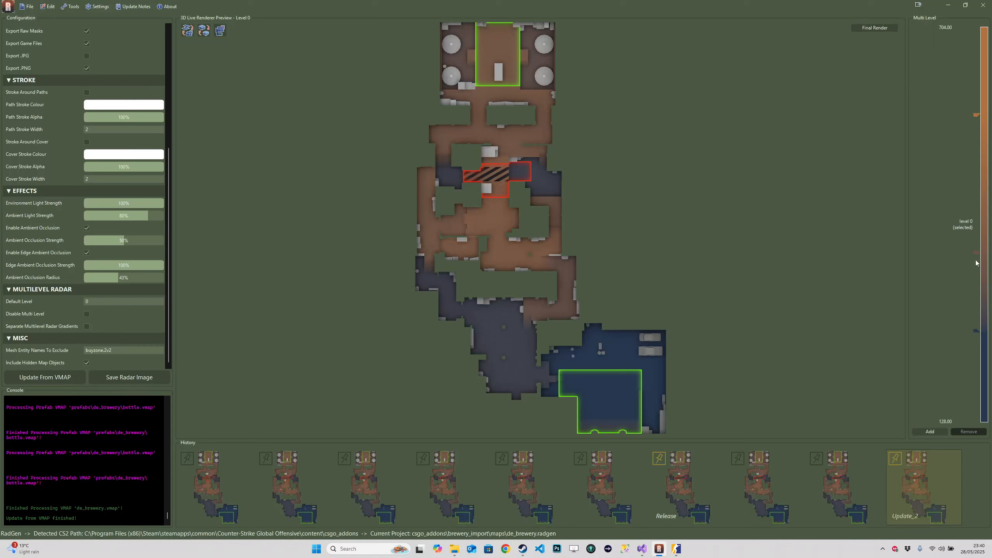
Step: Spread the de_brewery gradient's orange and blue markers to the ends of the height range, with the midpoint near the centre
mouse_move(979, 257)
mouse_down()
mouse_move(977, 226)
mouse_move(979, 273)
mouse_up()
drag(975, 332, 975, 430)
drag(976, 114, 977, 29)
drag(976, 323, 975, 228)
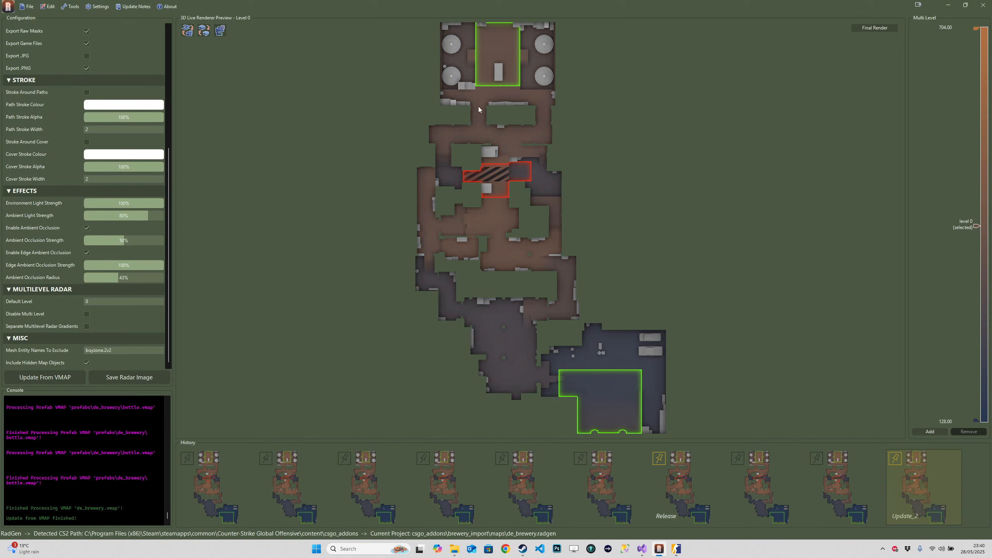
Step: Bring the de_brewery gradient's blue and orange markers inward again and shift the midpoint marker slightly below the centre
mouse_move(976, 424)
mouse_down()
mouse_move(976, 377)
mouse_move(976, 411)
mouse_up()
drag(979, 397, 977, 349)
drag(977, 35, 972, 101)
drag(980, 230, 977, 264)
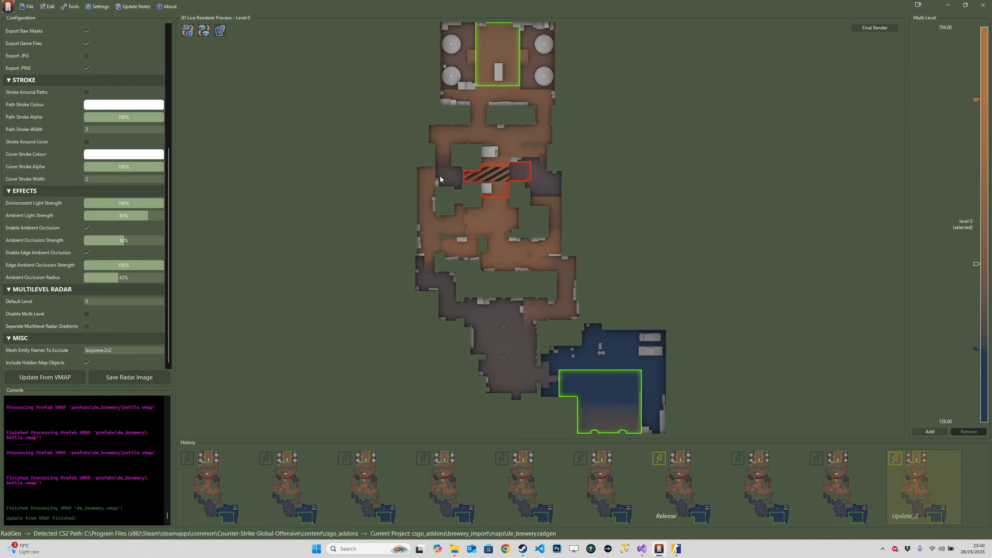
drag(977, 264, 978, 254)
Step: Reopen radgen_tutorials.radgen from the recent files, discarding the changes to the de_brewery project
click(28, 6)
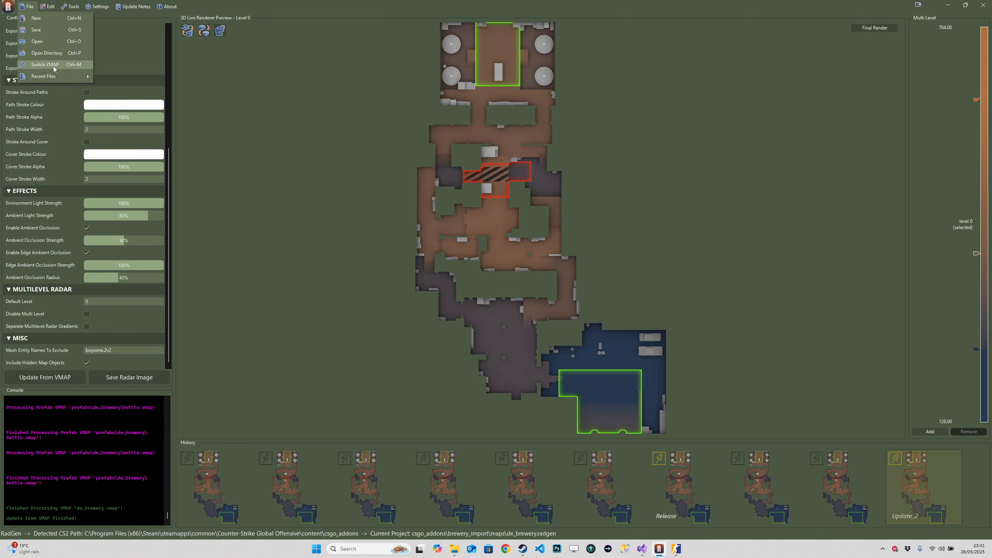
mouse_move(58, 76)
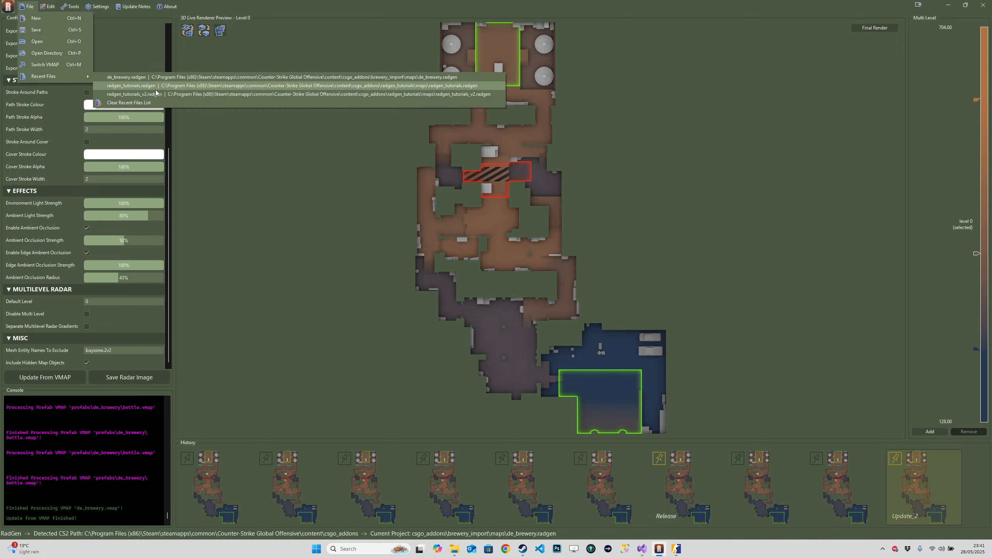
click(156, 90)
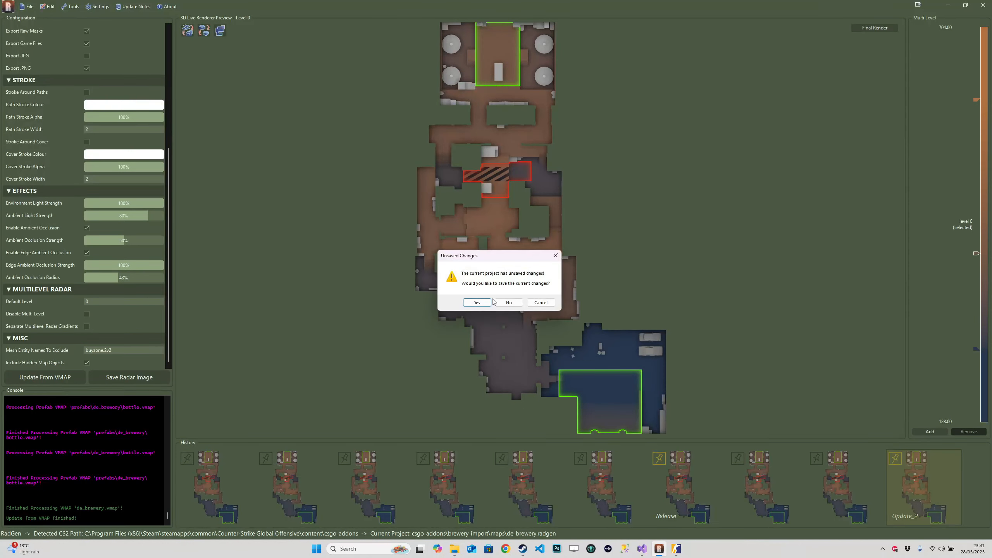
click(505, 303)
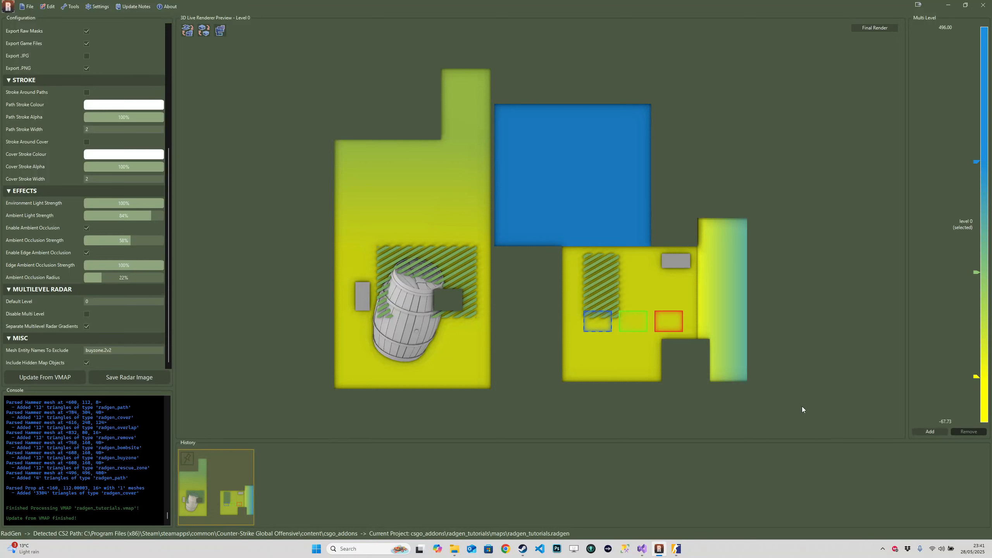
Step: Add a second radar level, move the level divider up to height 317.82, and preview level 1 and level 0
click(939, 432)
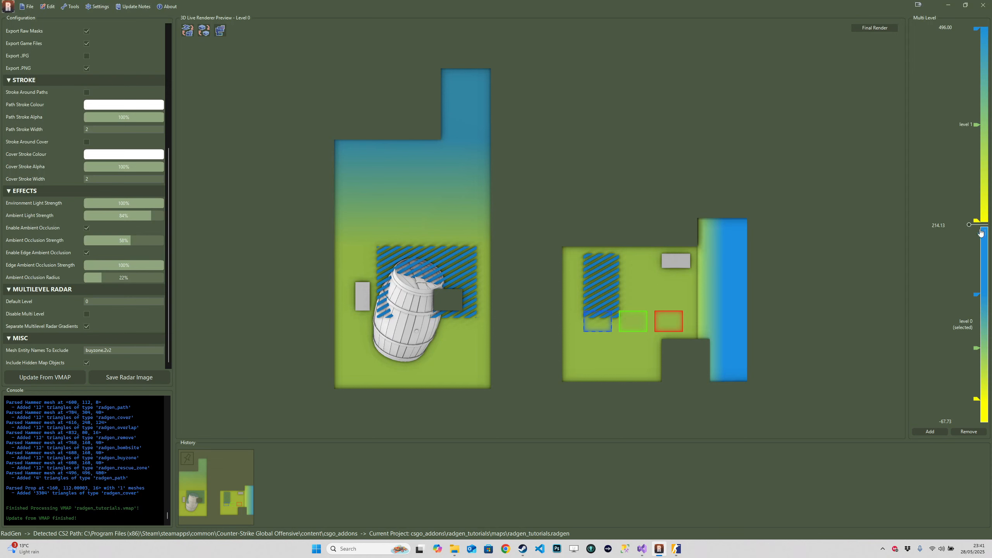
drag(969, 225, 979, 153)
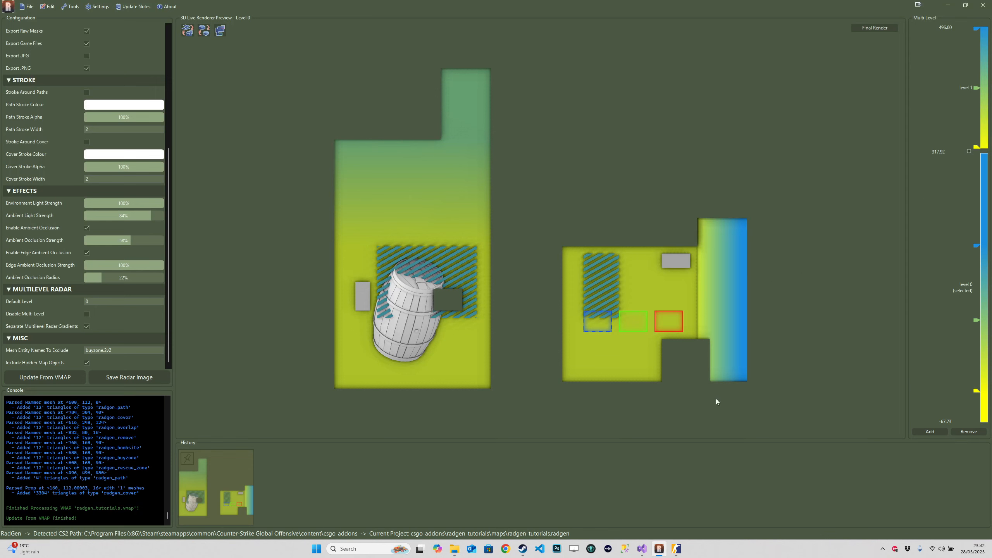
click(983, 100)
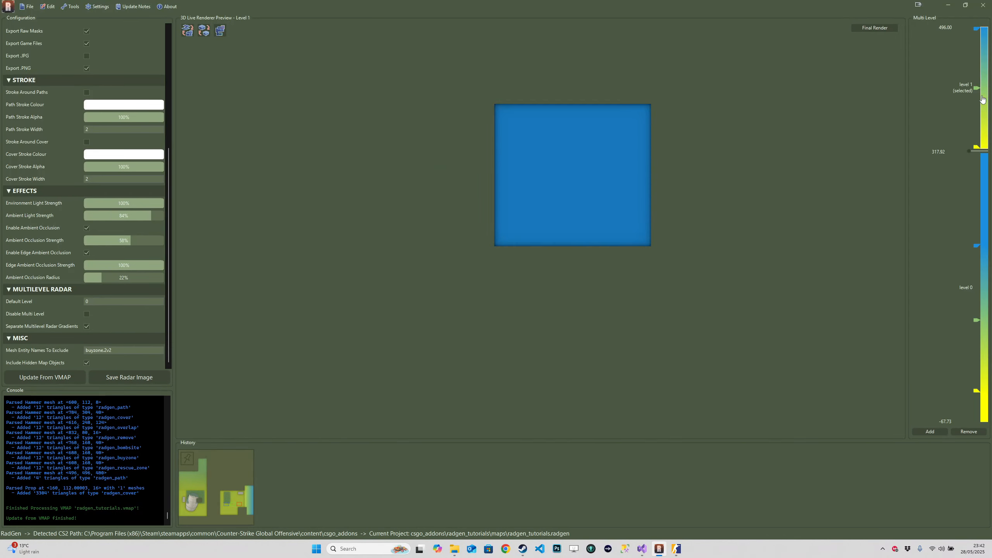
click(984, 215)
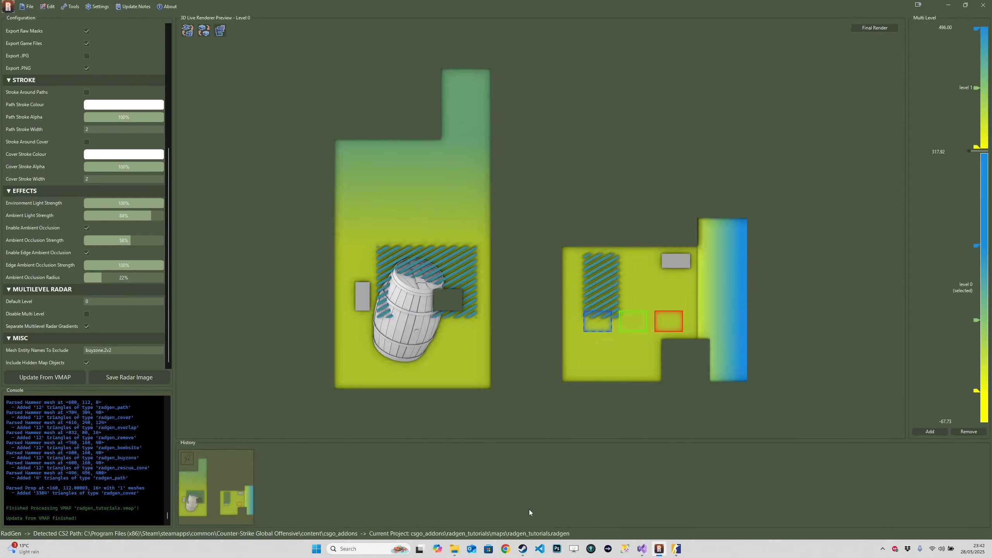
Step: Switch to Hammer, examine the heights of the raised platform and ramp in radgen_tutorials.vmap, and return to RadGen
mouse_move(676, 549)
click(633, 505)
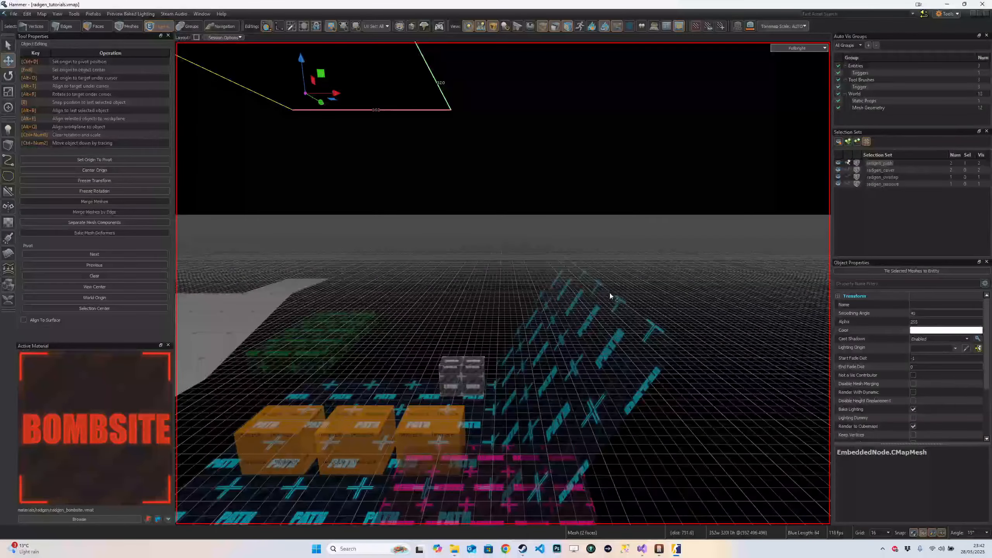
click(608, 287)
scroll(606, 284, down, 10)
key(z)
key(z)
click(541, 231)
scroll(547, 215, up, 3)
scroll(558, 157, down, 3)
key(z)
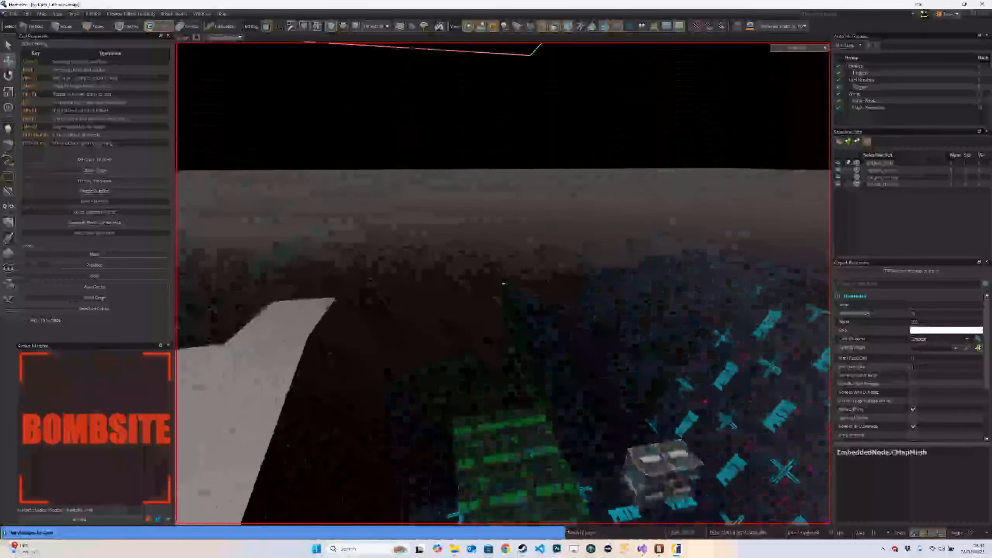
key(z)
drag(593, 222, 532, 294)
key(alt+Tab)
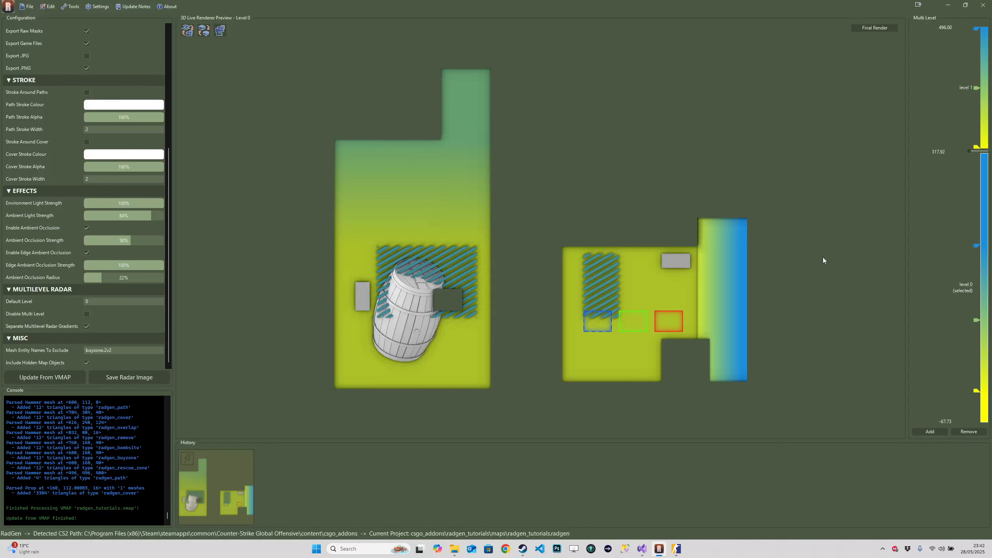
Step: Lower the level divider to height 307.54 and compare the level 1 and level 0 previews
drag(969, 151, 970, 160)
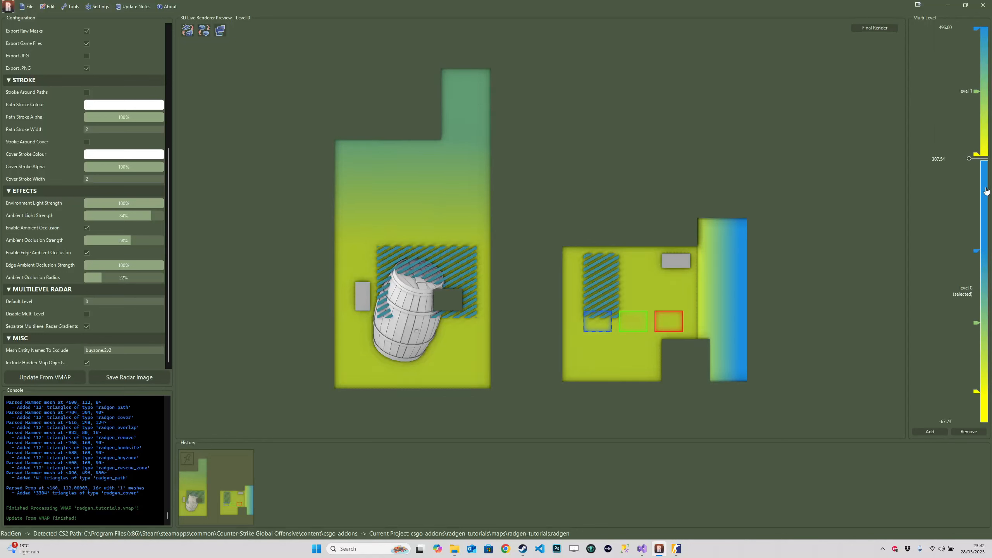
click(985, 154)
click(985, 169)
click(985, 154)
click(985, 168)
click(984, 154)
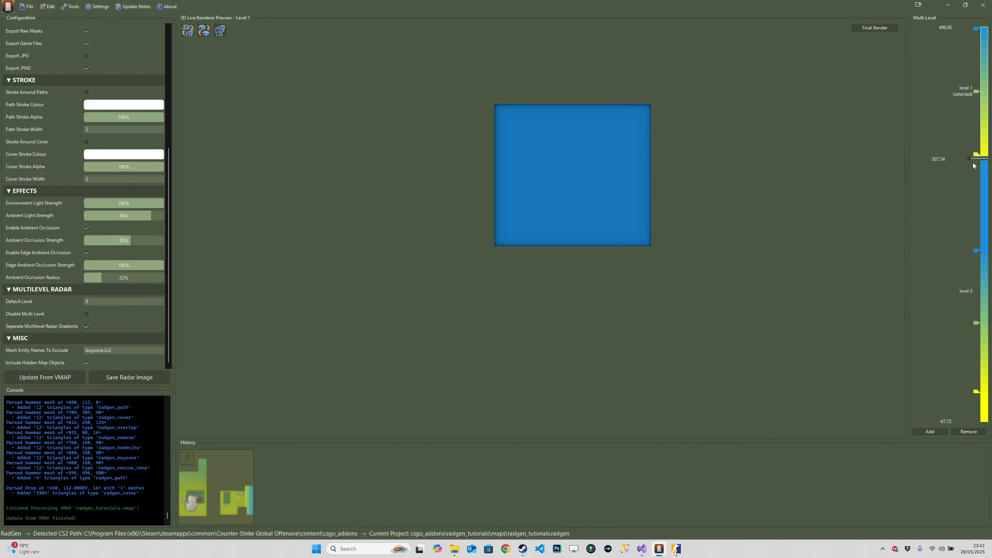
click(984, 201)
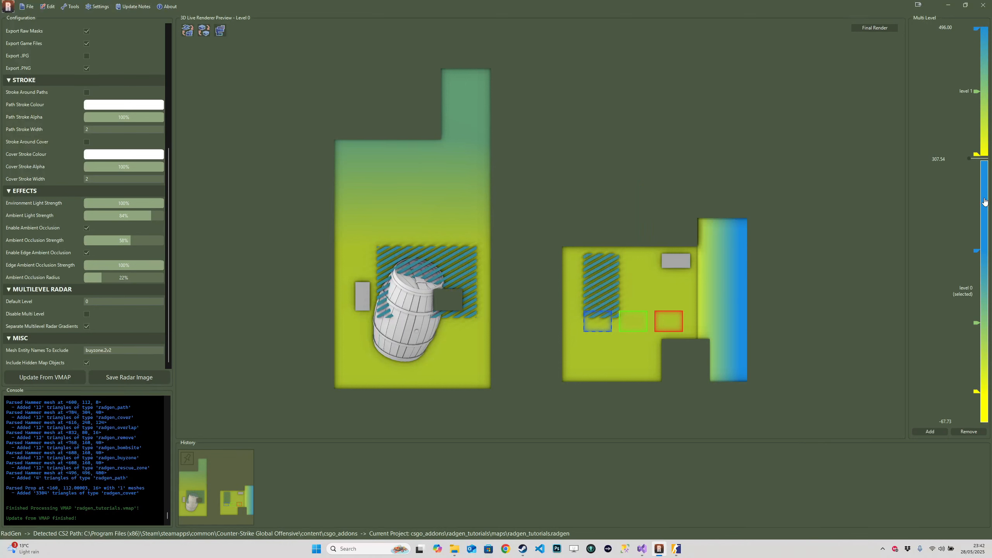
Step: Add two more radar levels above level 1 and remove both again
click(932, 430)
click(935, 428)
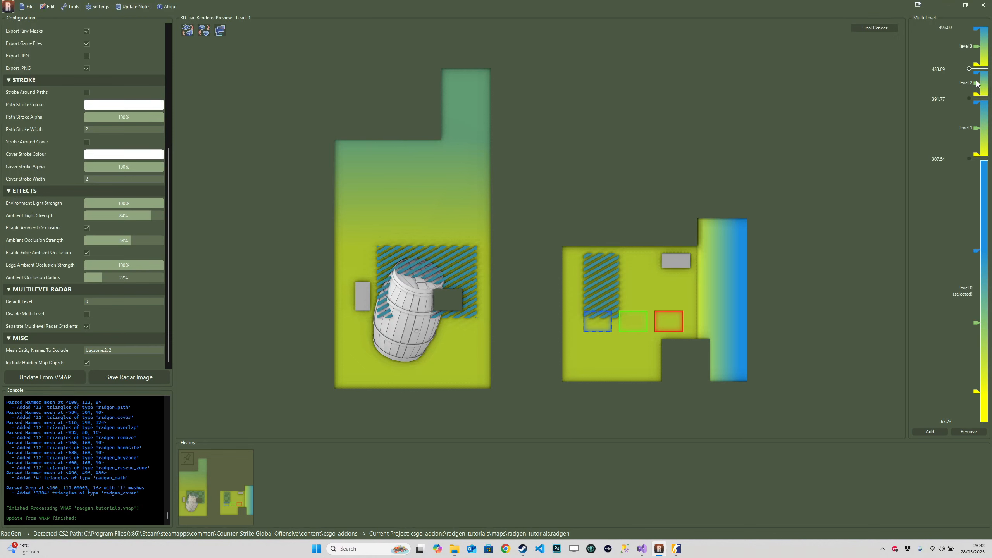
click(970, 431)
click(970, 431)
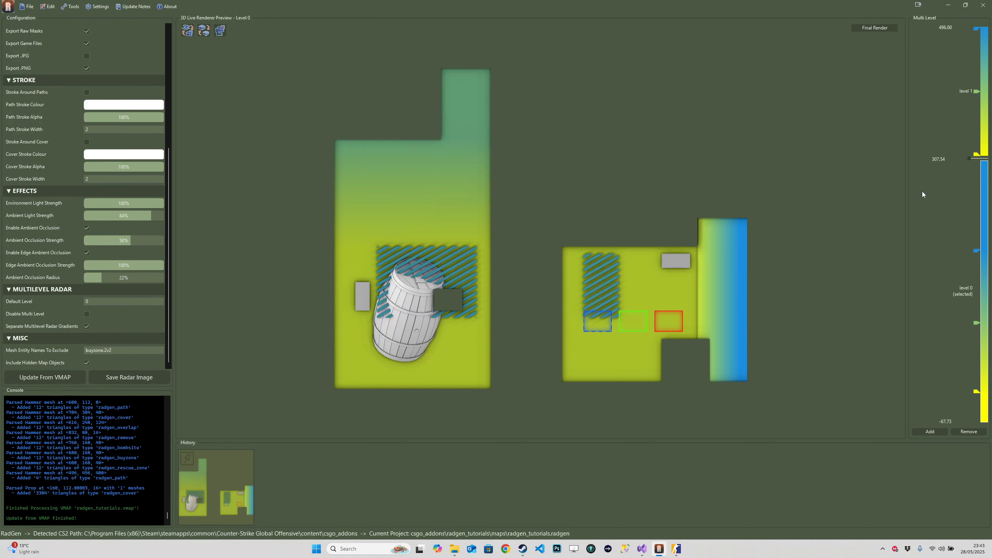
Step: With level 1 selected, switch to Hammer, extrude an edge of the raised platform into an upward-sloping face, and save the map
click(986, 119)
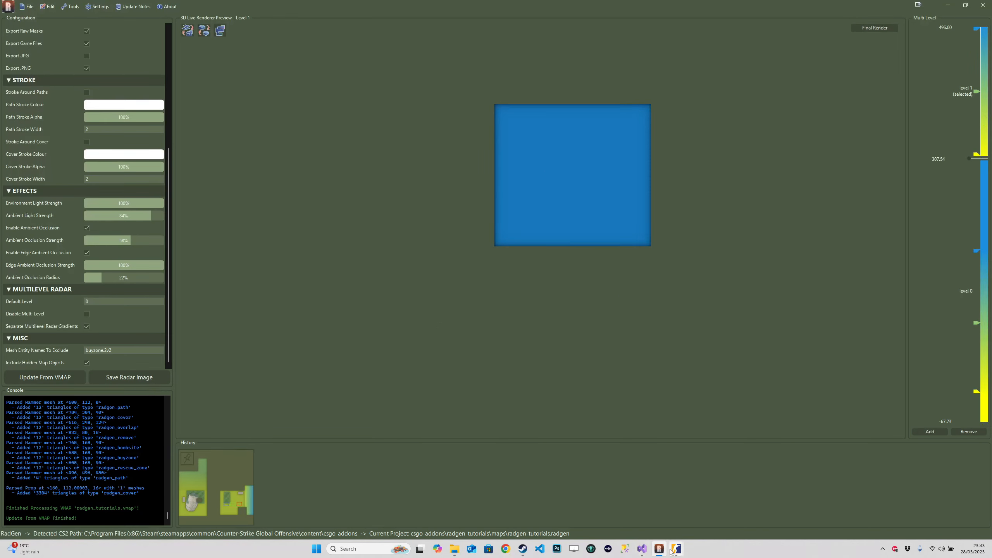
click(635, 505)
key(z)
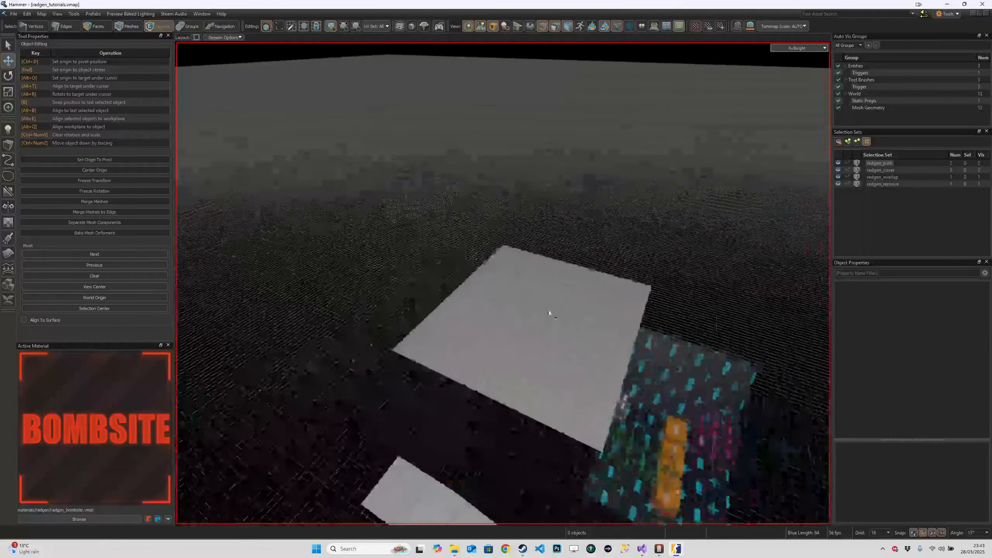
key(2)
key(3)
click(464, 299)
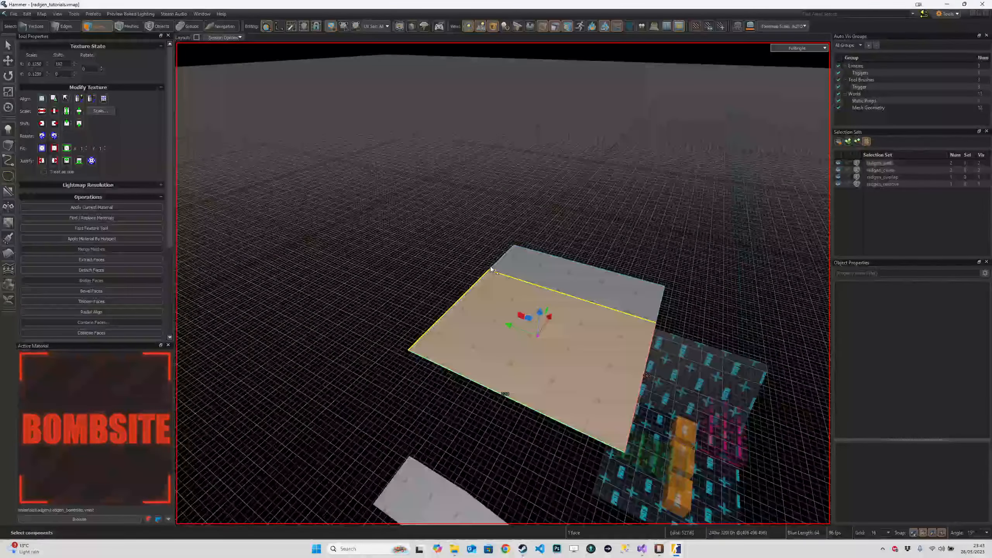
key(2)
click(482, 282)
drag(481, 282, 420, 243)
key(4)
key(ctrl+s)
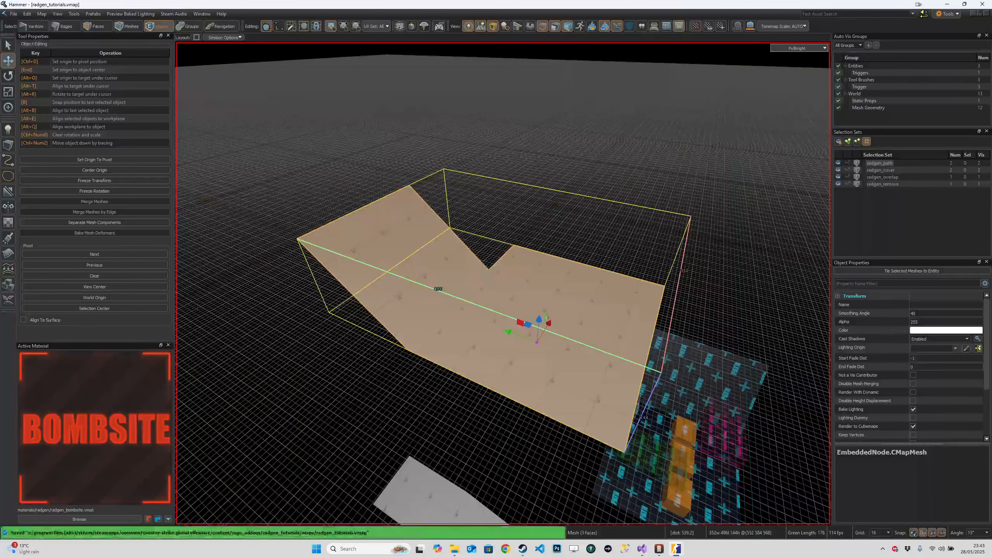
Step: Return to RadGen, update the radar from the VMAP, and raise level 1's gradient midpoint marker slightly
key(alt+Tab)
click(54, 382)
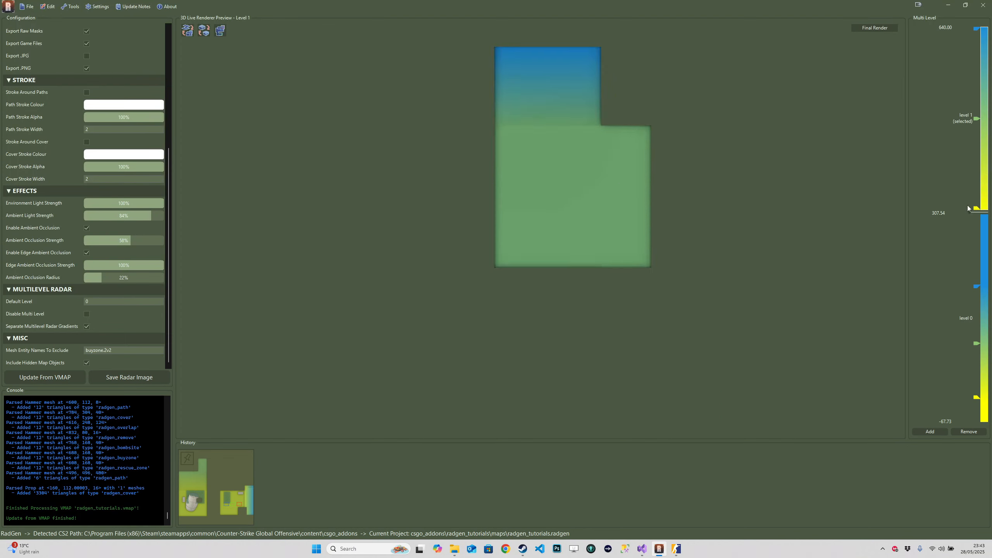
mouse_move(977, 119)
mouse_down()
mouse_move(977, 72)
mouse_move(977, 116)
mouse_up()
click(982, 279)
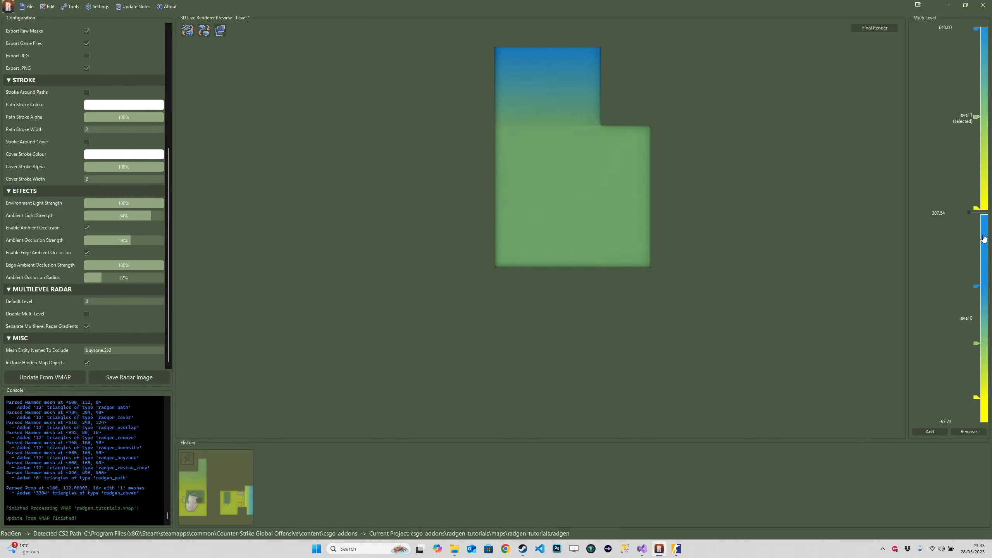
click(958, 138)
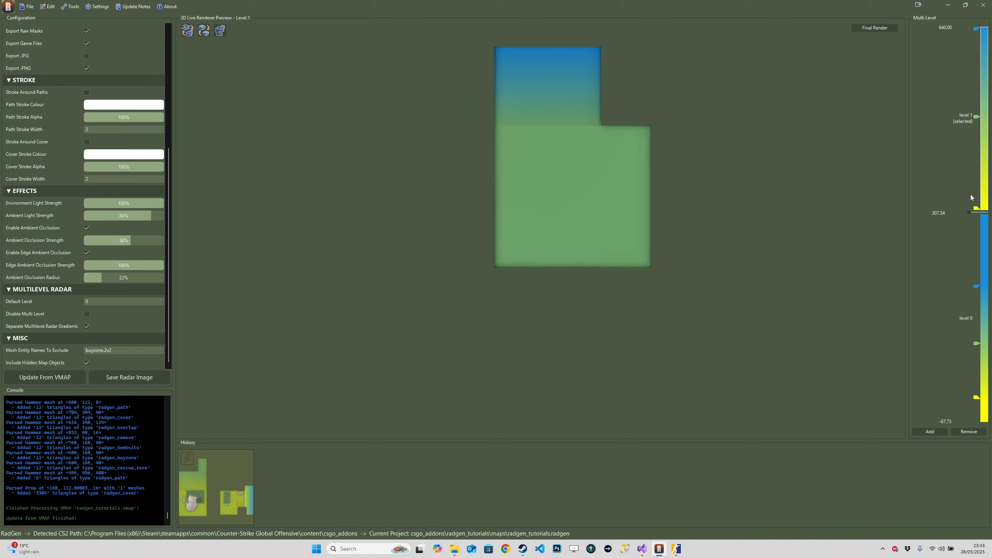
mouse_move(977, 117)
mouse_down()
mouse_move(977, 76)
mouse_move(981, 117)
mouse_up()
Step: Turn off Separate Multilevel Radar Gradients and check how levels 0 and 1 share one combined gradient
mouse_move(78, 329)
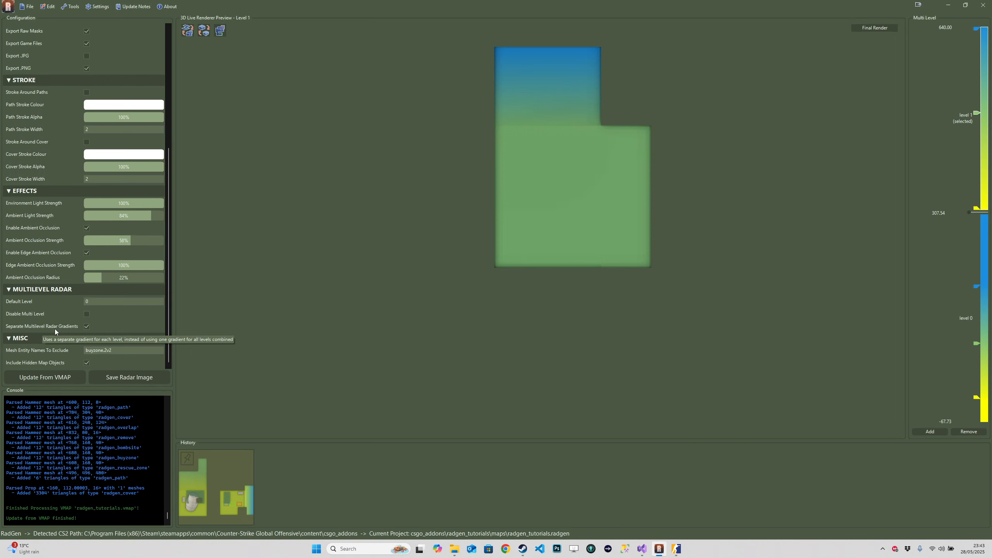
click(87, 329)
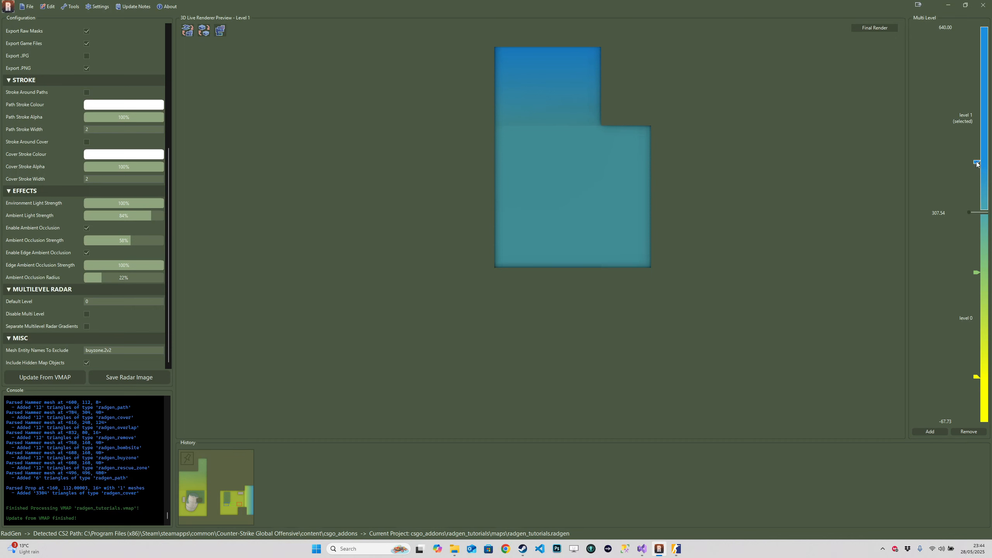
click(942, 259)
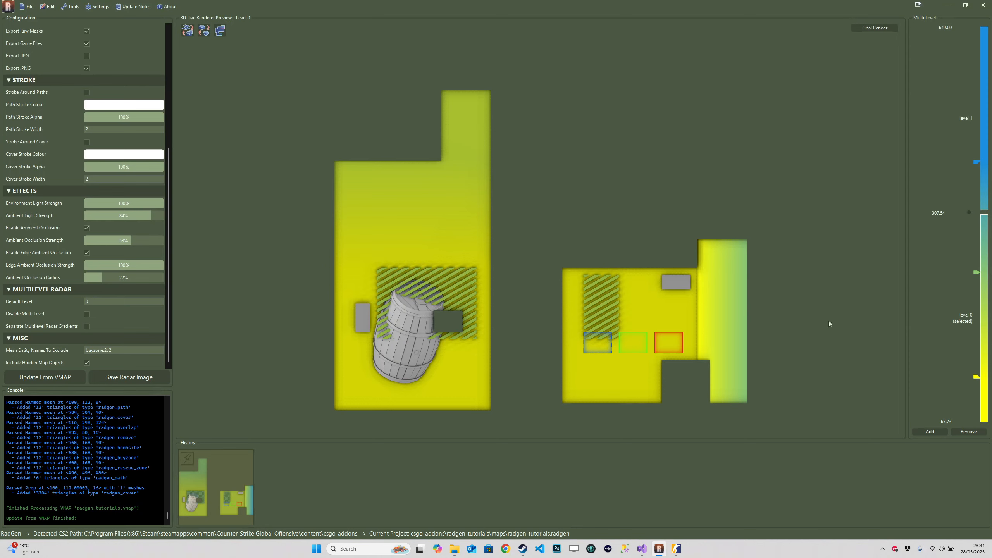
click(990, 165)
drag(515, 129, 559, 228)
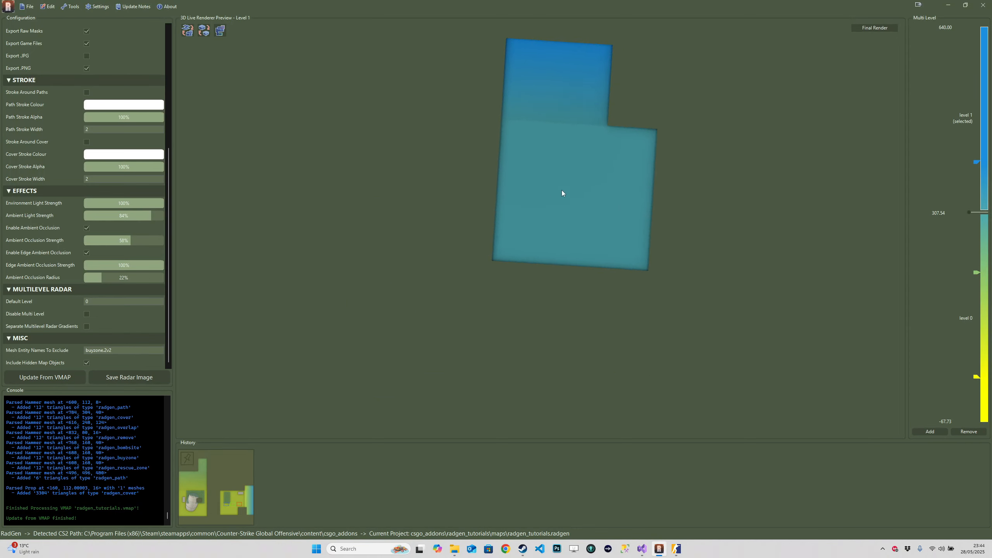
click(215, 36)
Step: Move the shared gradient's blue marker to the top of the height range and its midpoint marker just below the level divider
click(983, 276)
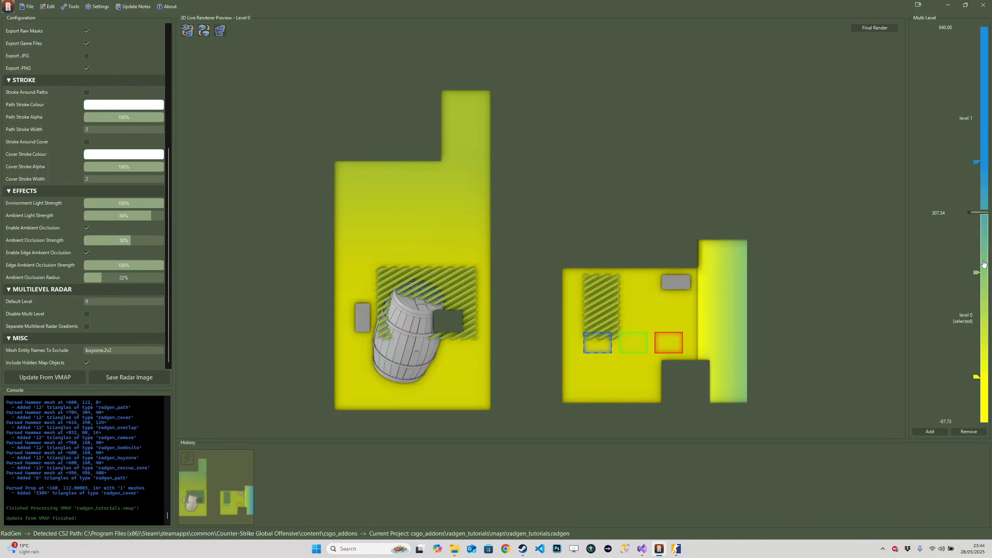
mouse_move(977, 275)
mouse_down()
mouse_move(973, 340)
mouse_move(977, 285)
mouse_up()
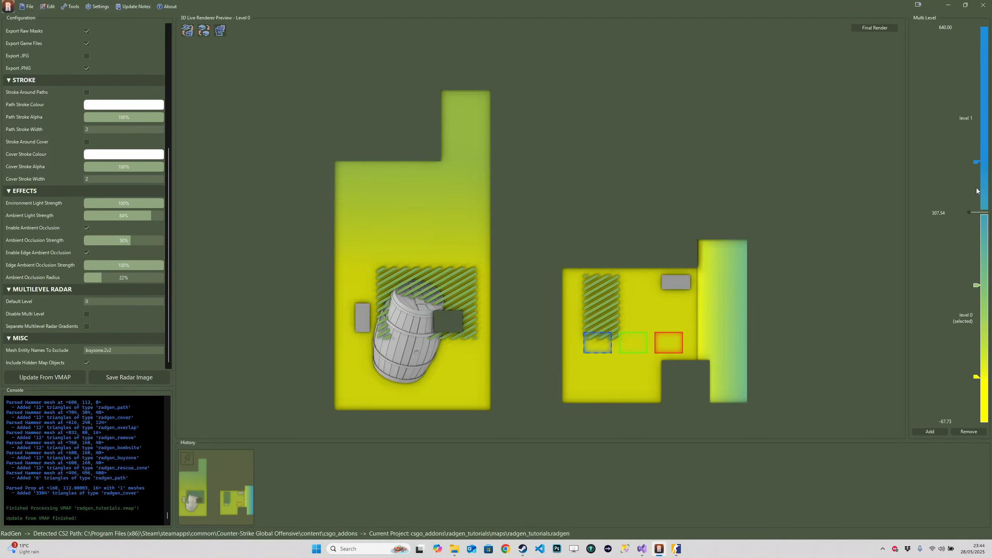
click(983, 170)
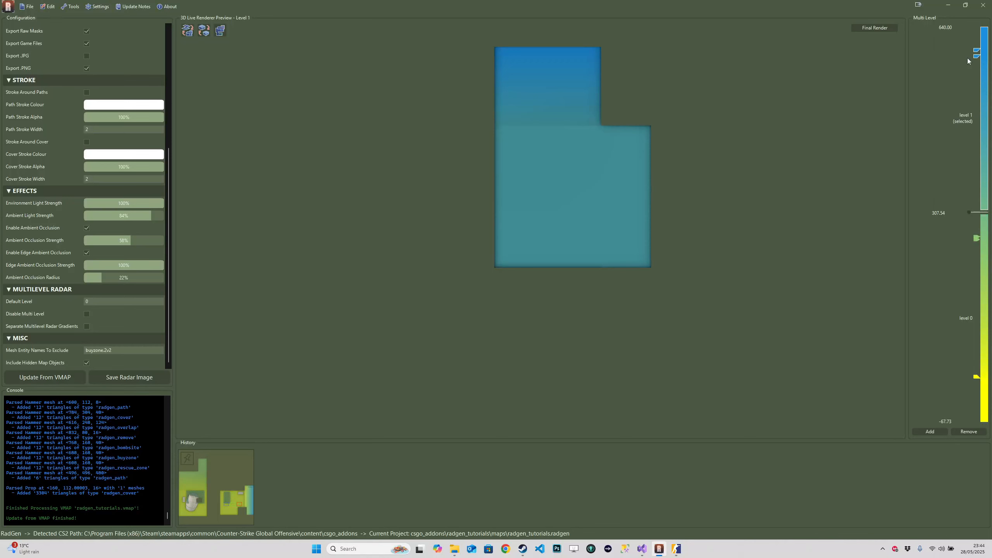
drag(983, 237, 977, 42)
click(981, 282)
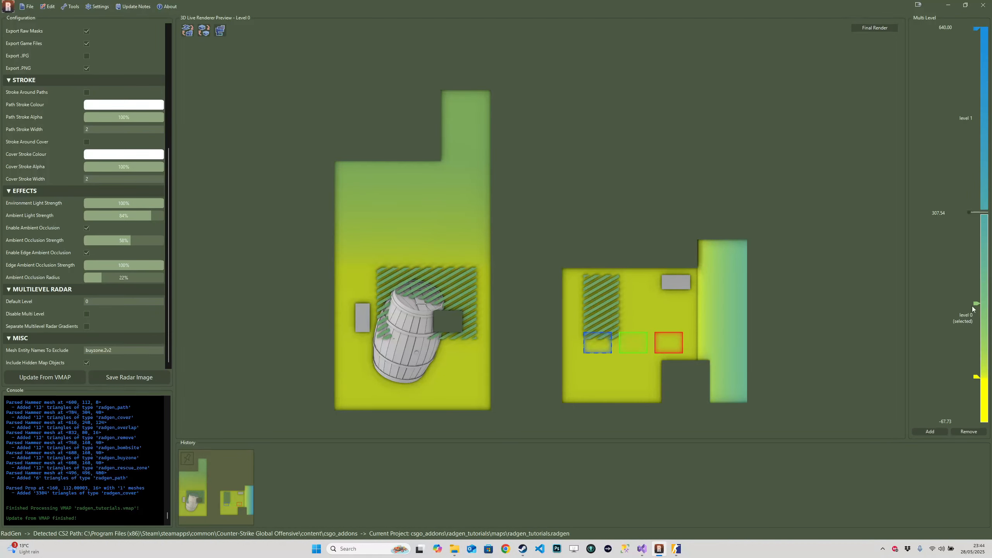
drag(977, 304, 977, 229)
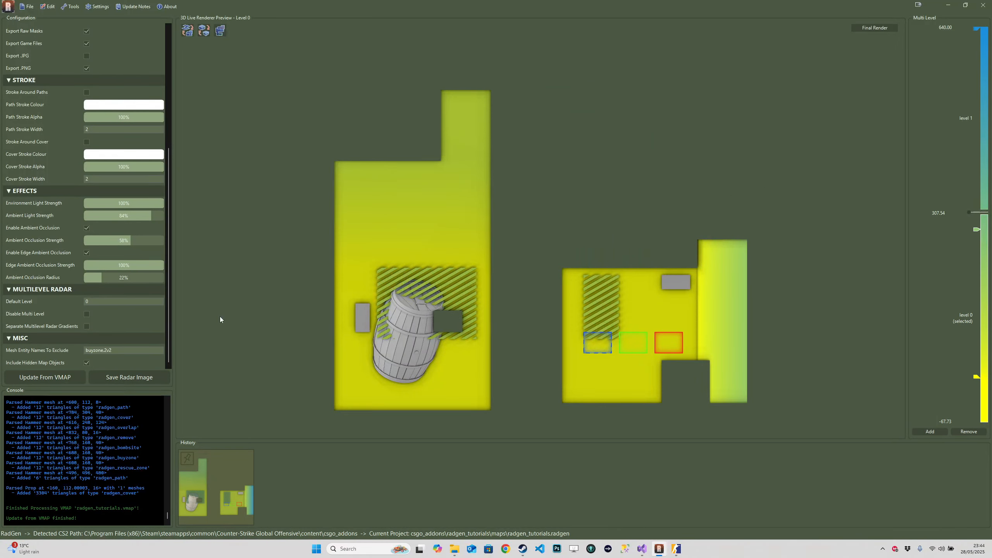
Step: Turn on Disable Multi Level to view all levels combined on one radar, and turn it off again
click(66, 300)
click(86, 315)
click(86, 314)
click(86, 314)
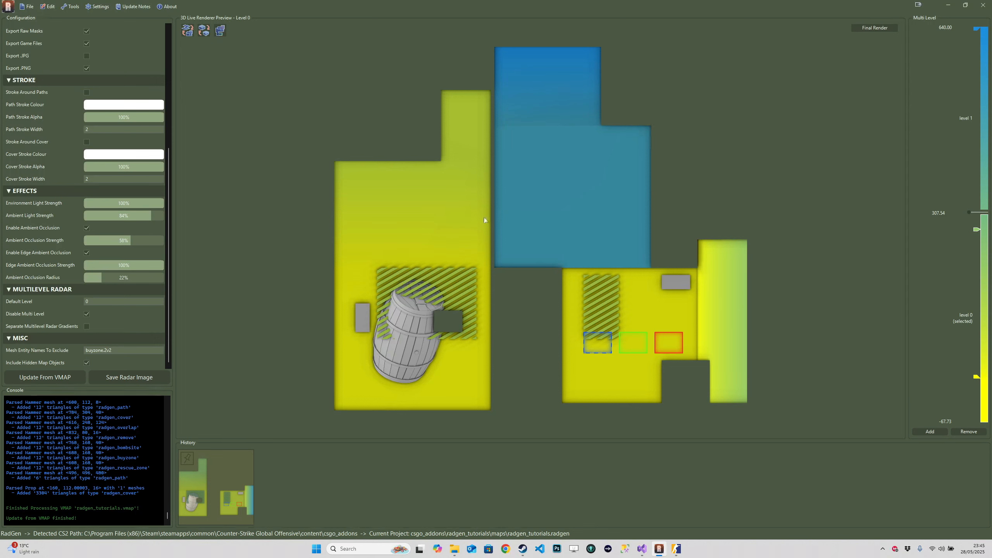
click(87, 316)
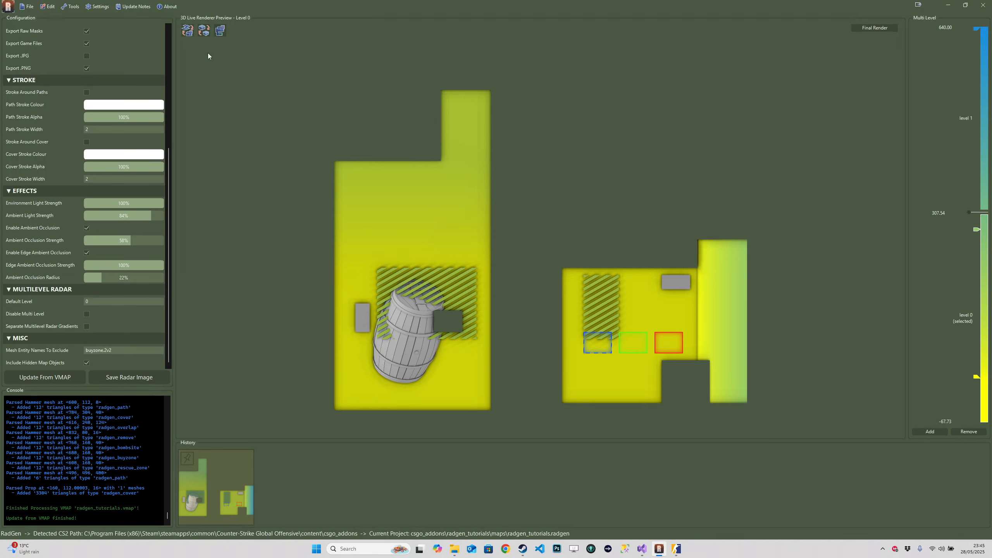
Step: Compare the 3D live renderer preview with the 2D final output preview for level 0
drag(521, 305, 538, 231)
click(188, 33)
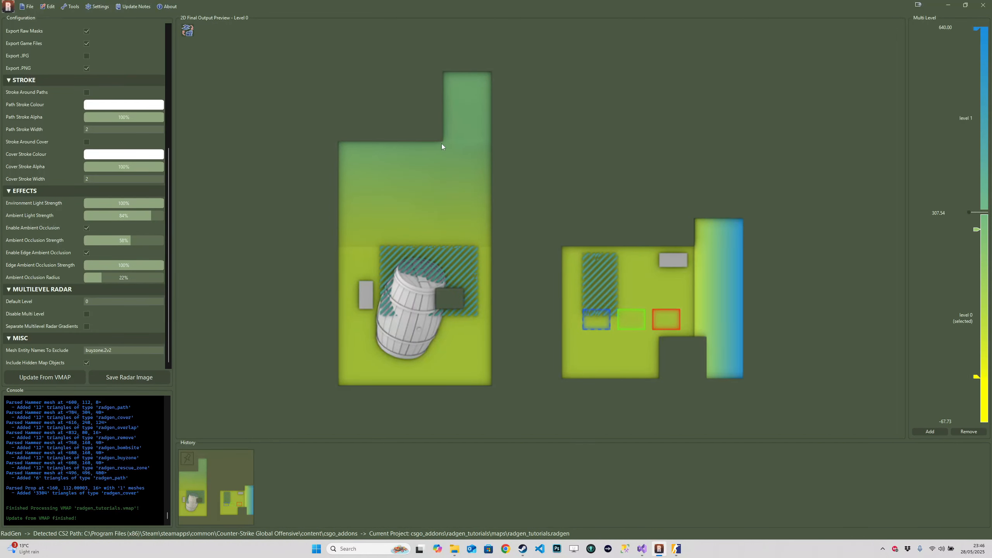
click(190, 34)
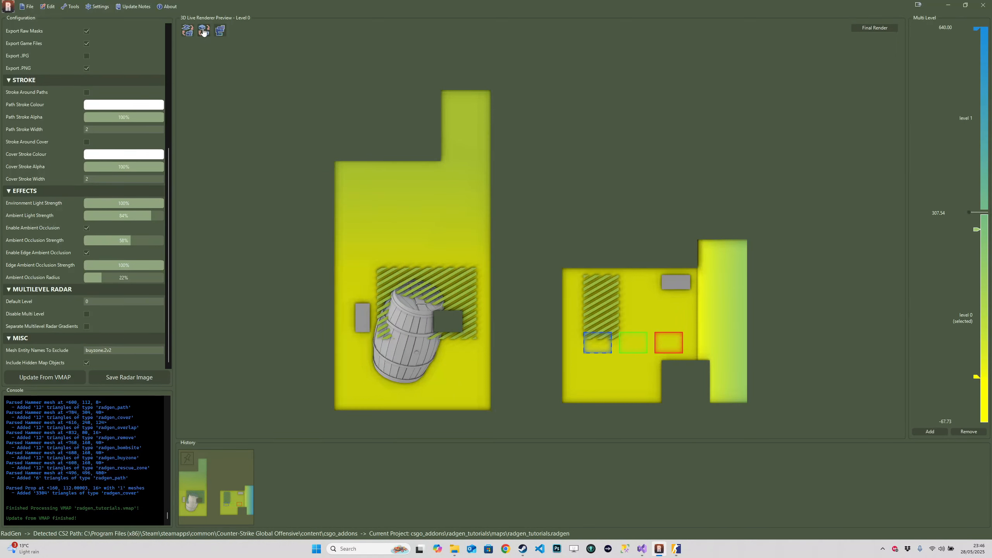
click(201, 34)
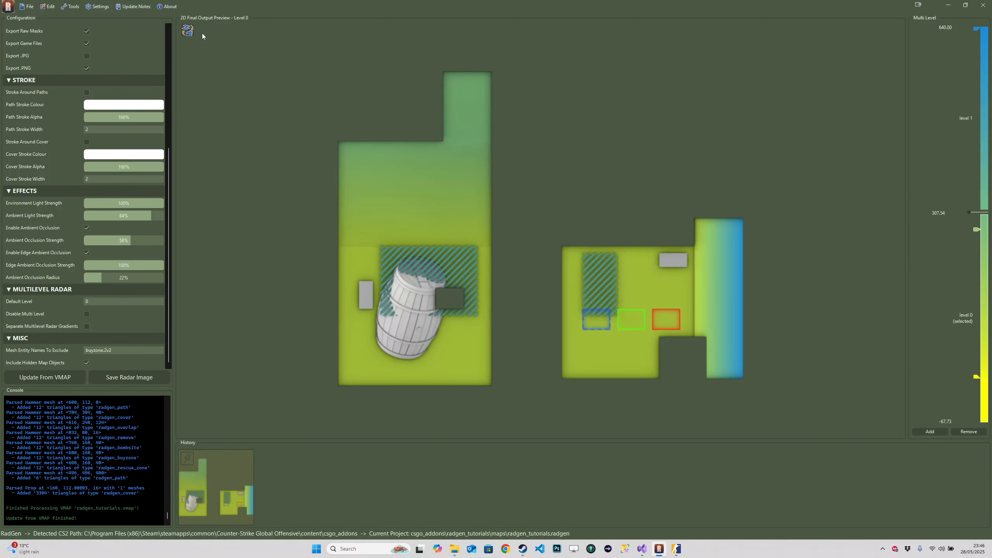
click(188, 31)
Step: Show the level 0 3D preview in perspective and view the barrel, overlap and zone areas from an oblique angle
drag(469, 152, 528, 172)
click(206, 33)
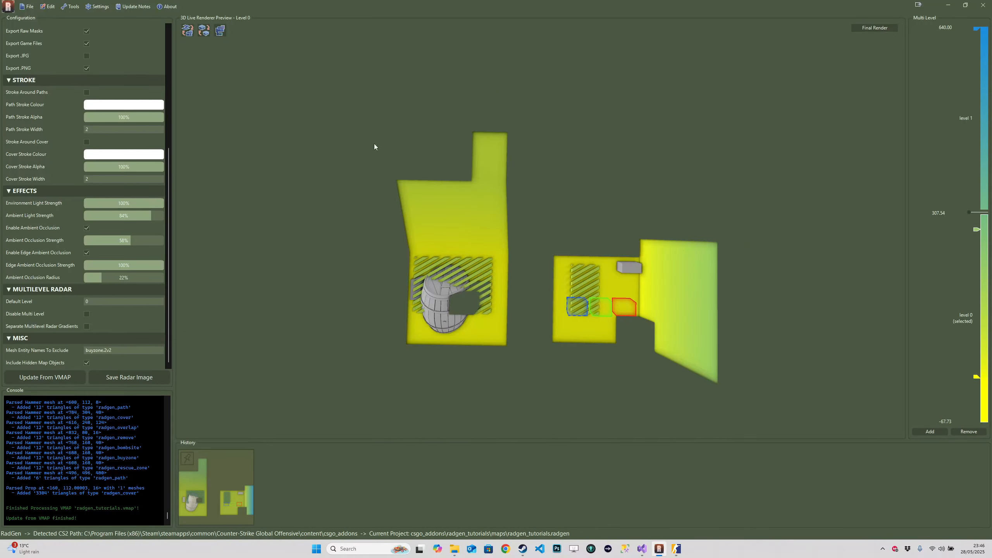
drag(469, 180, 383, 45)
drag(463, 31, 541, 232)
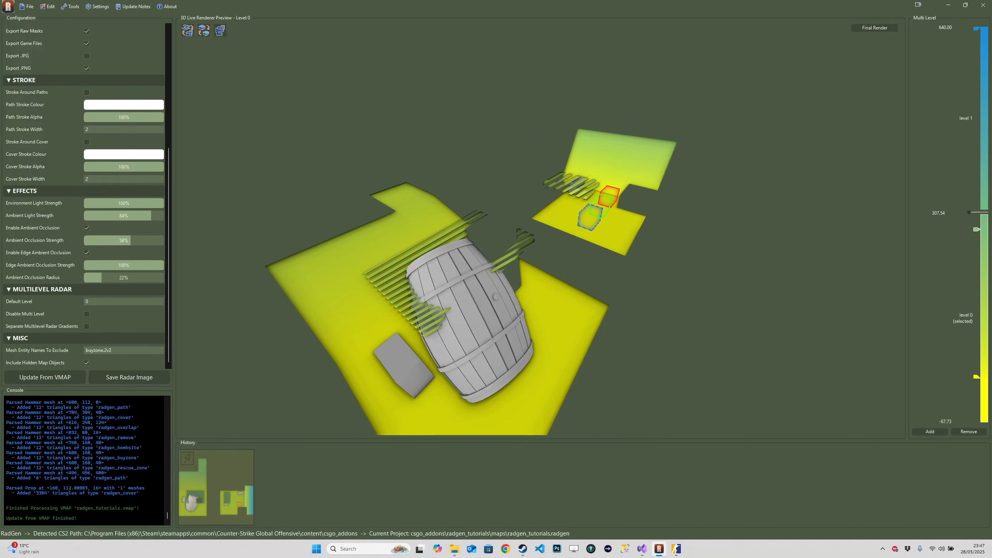
Step: In a Chrome incognito window, view the Responsive UI and Custom 3D Renderer sections of radargenerator.github.io, and close the page
right_click(505, 549)
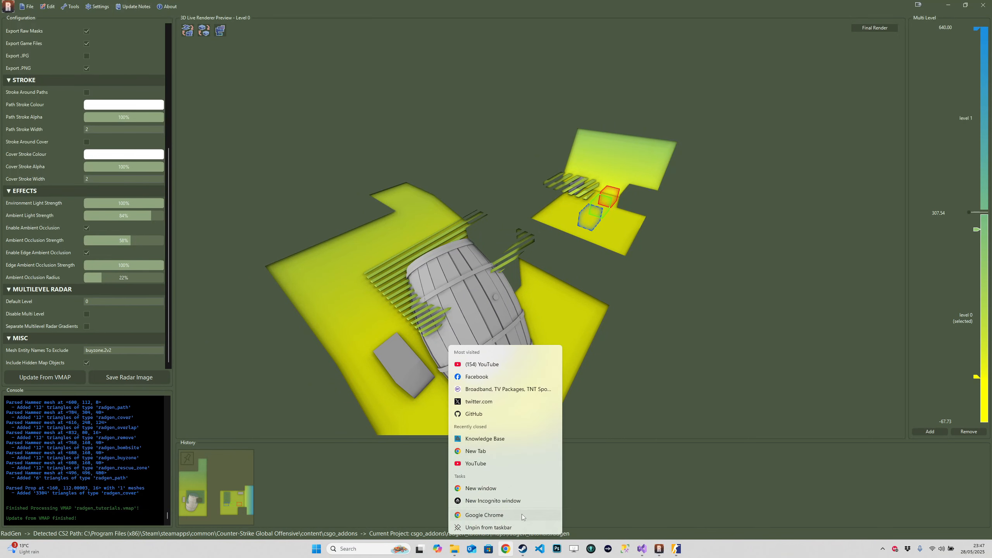
click(547, 499)
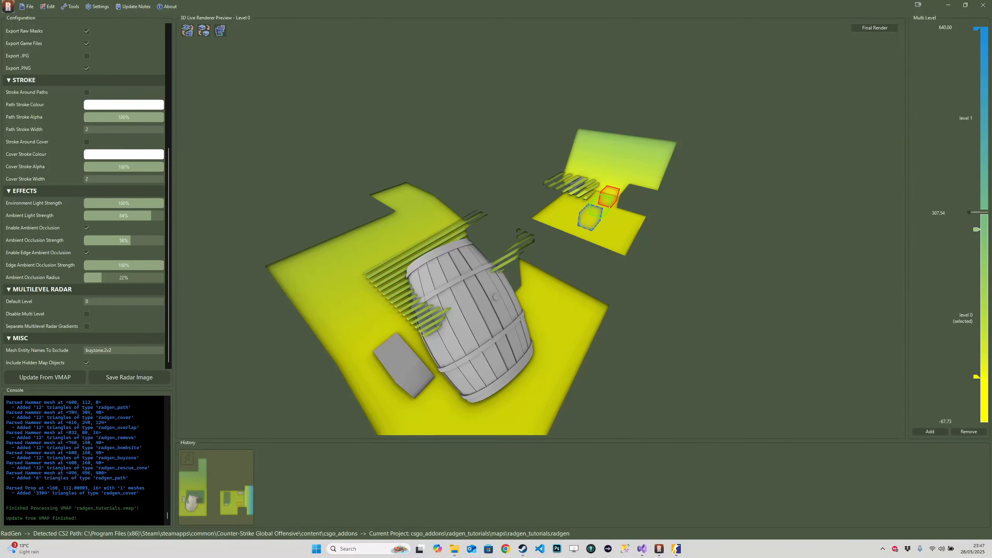
scroll(394, 151, down, 5)
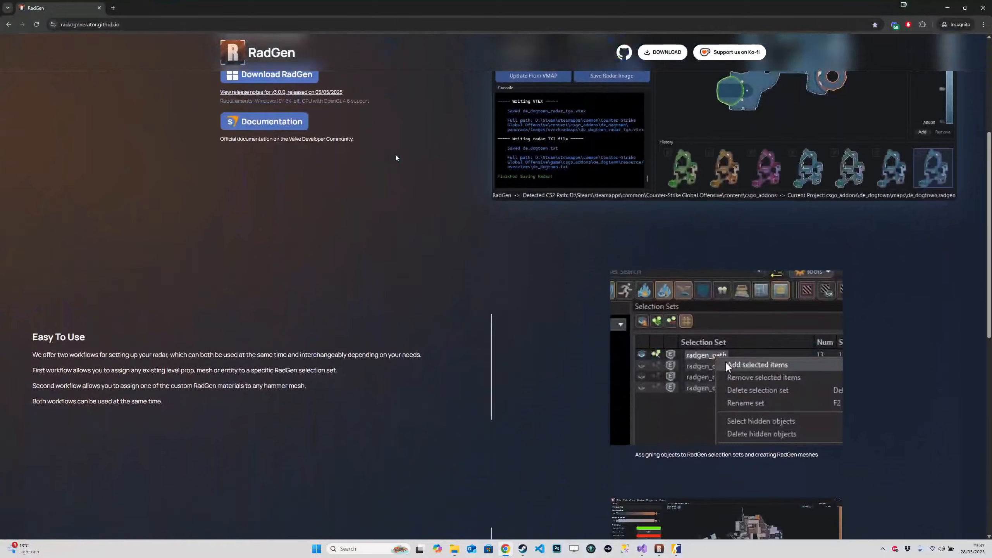
scroll(396, 156, down, 7)
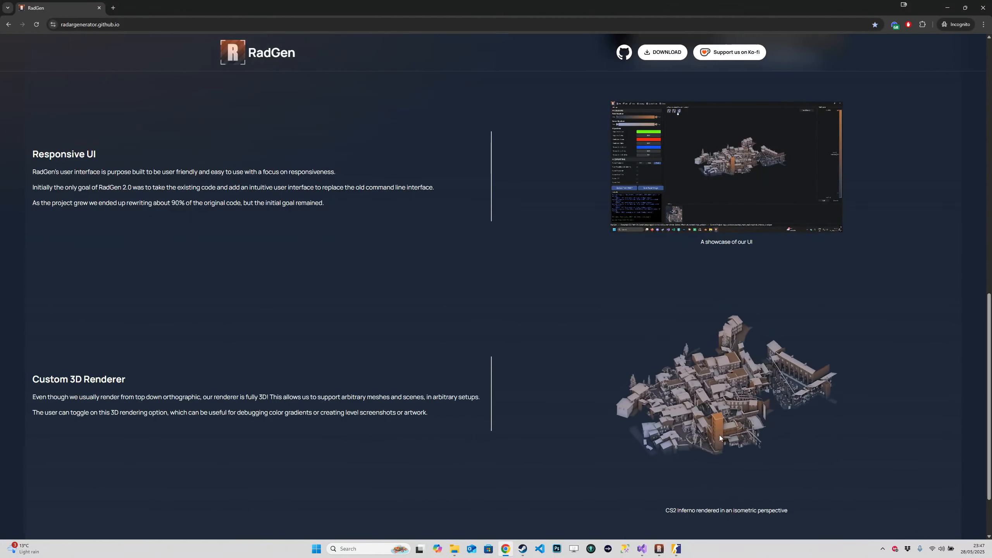
scroll(754, 145, up, 1)
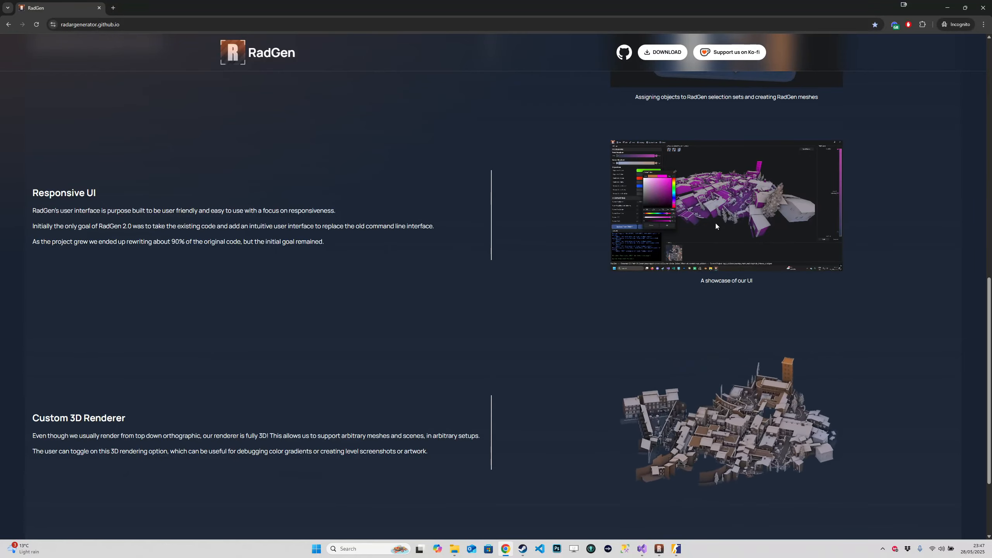
click(99, 7)
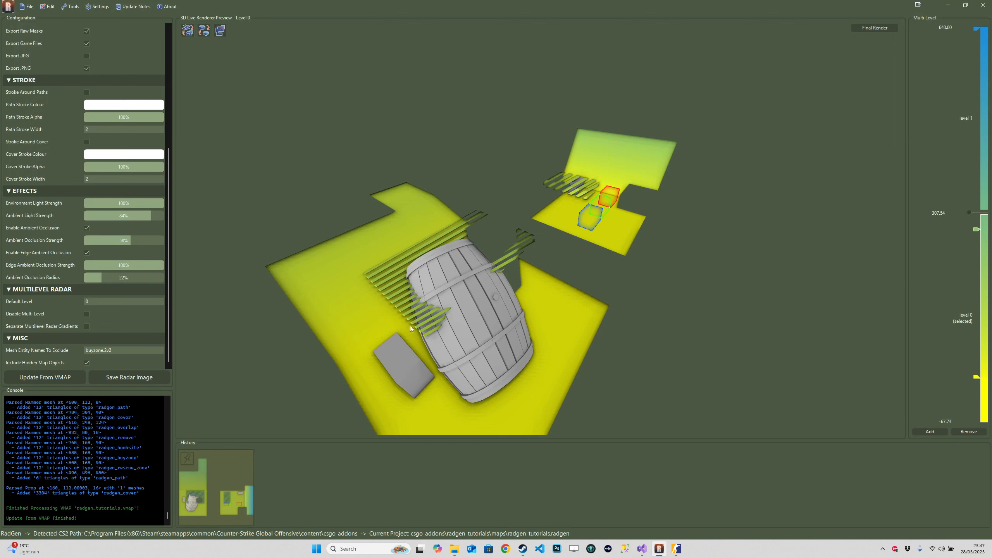
Step: Change the path gradient's high colour to bright magenta, and save the radar image
scroll(145, 125, up, 5)
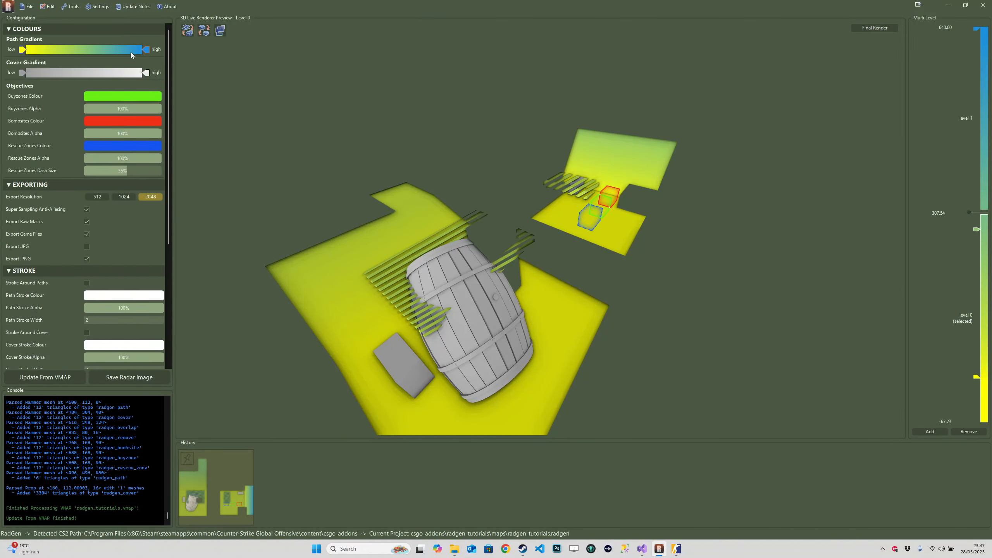
click(145, 49)
drag(542, 274, 542, 278)
drag(507, 219, 535, 199)
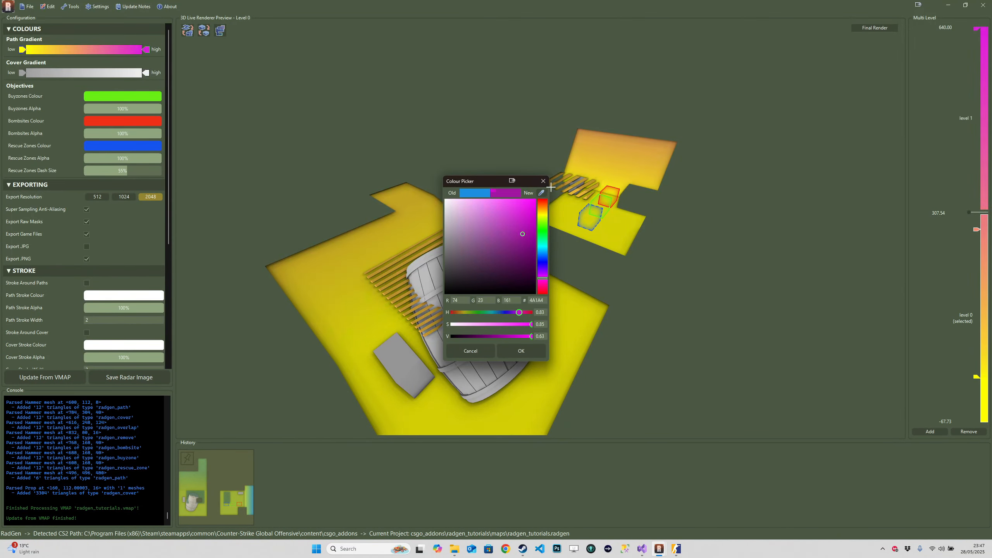
click(511, 354)
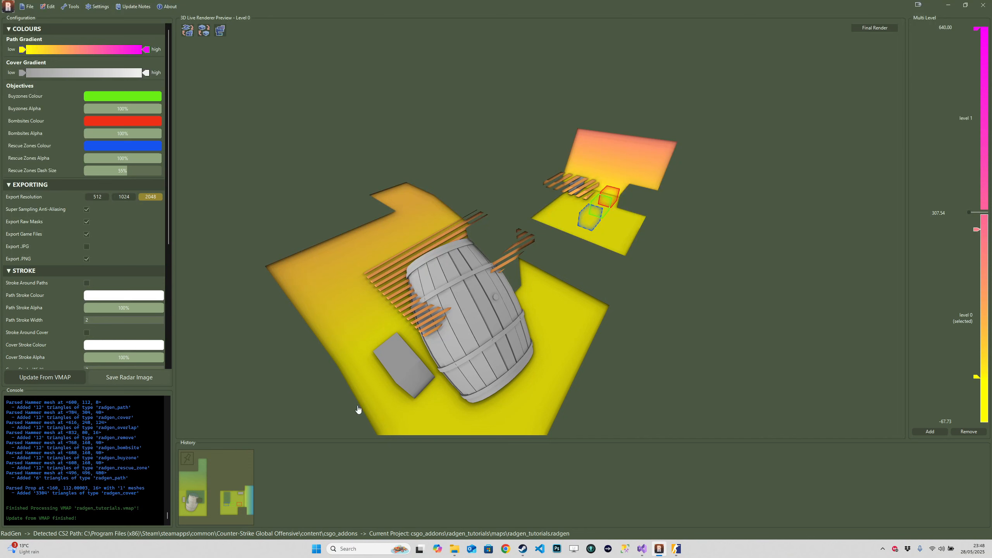
mouse_move(541, 229)
mouse_down()
mouse_move(462, 248)
mouse_move(277, 255)
mouse_move(410, 288)
mouse_move(541, 232)
mouse_up()
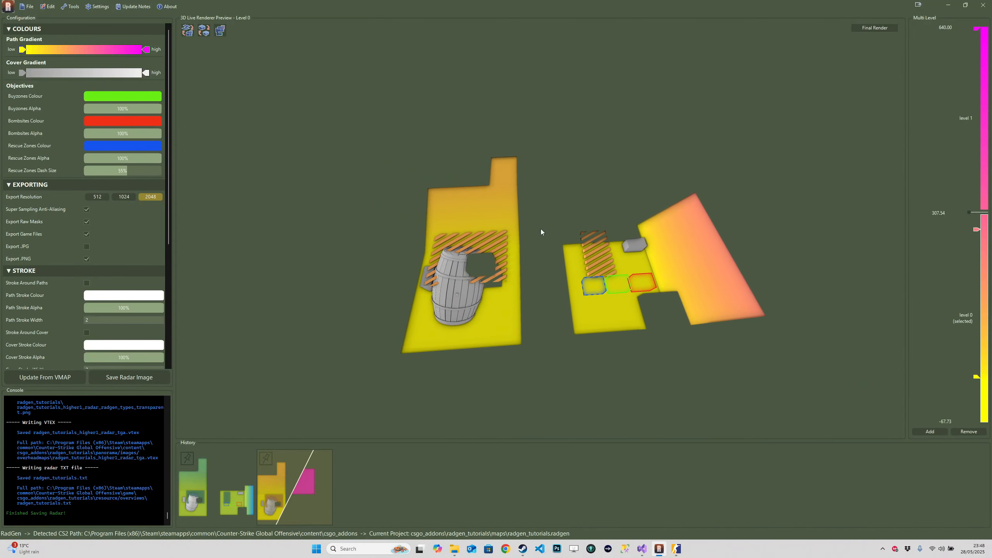